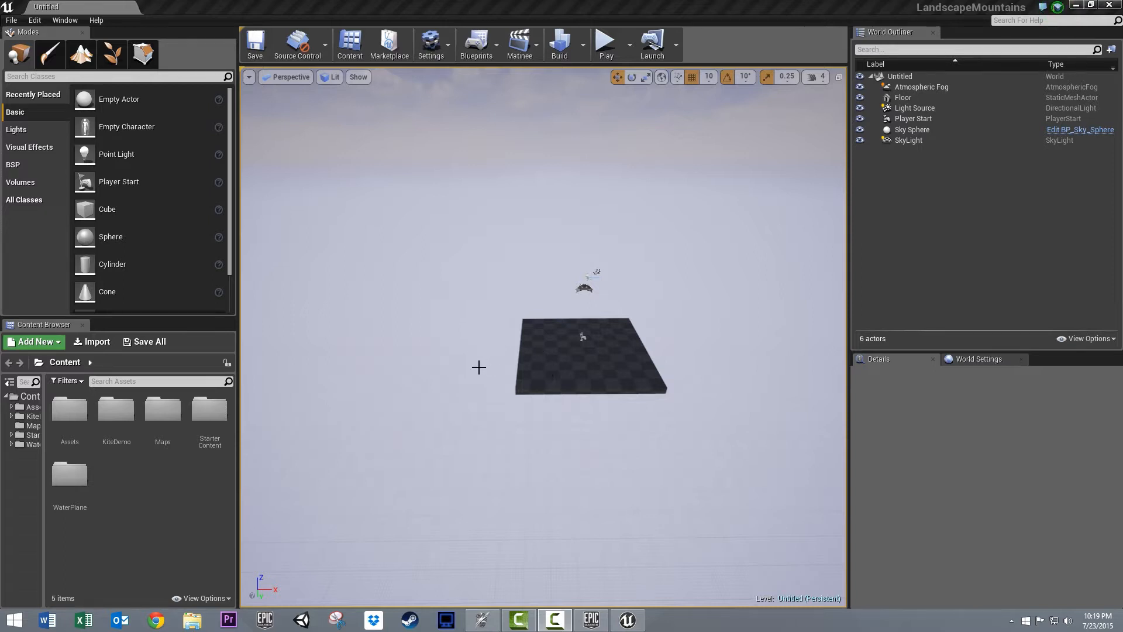
# - Delete the default floor from the level
pyautogui.moveTo(476, 368); pyautogui.dragTo(522, 363, button='right')
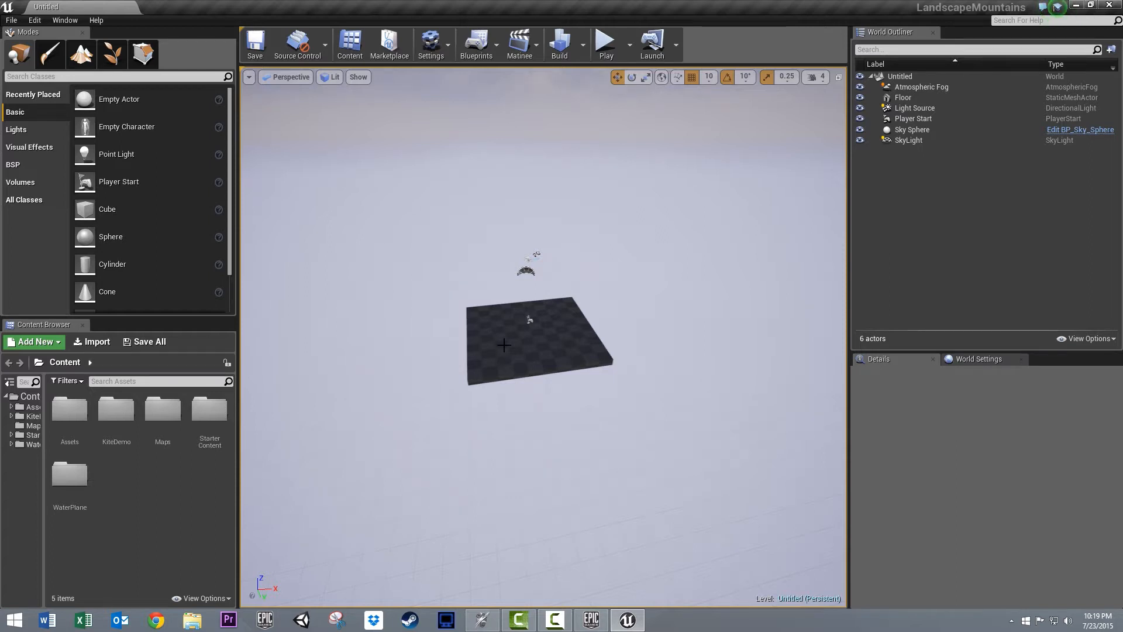
pyautogui.moveTo(504, 345); pyautogui.dragTo(493, 314, button='right')
pyautogui.moveTo(502, 352); pyautogui.dragTo(504, 367, button='right')
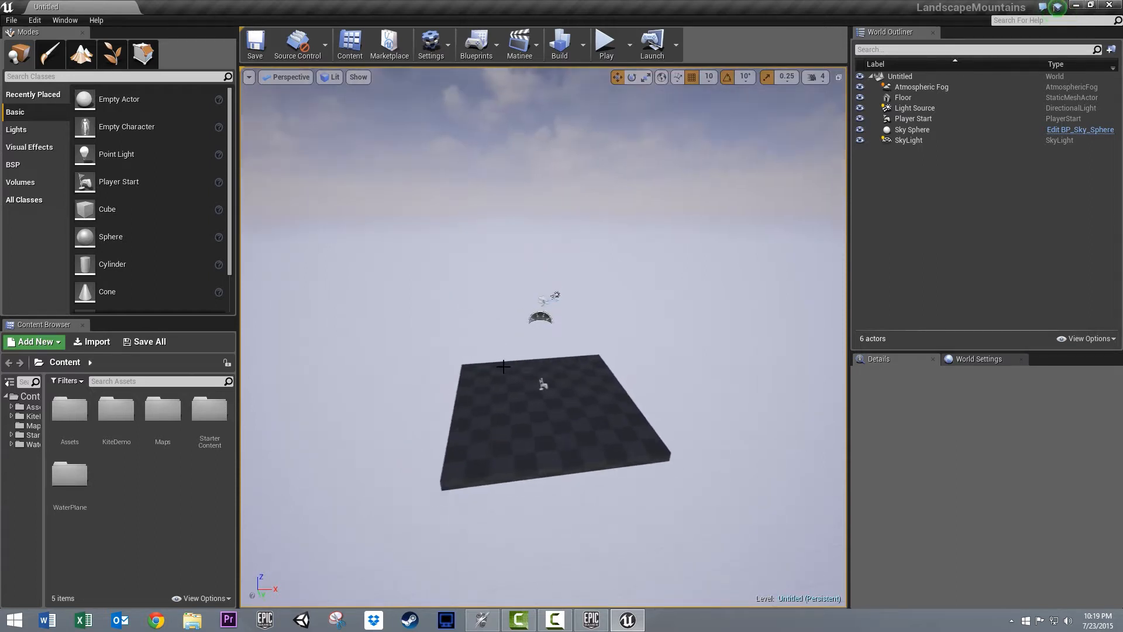
pyautogui.click(506, 428)
pyautogui.press('Delete')
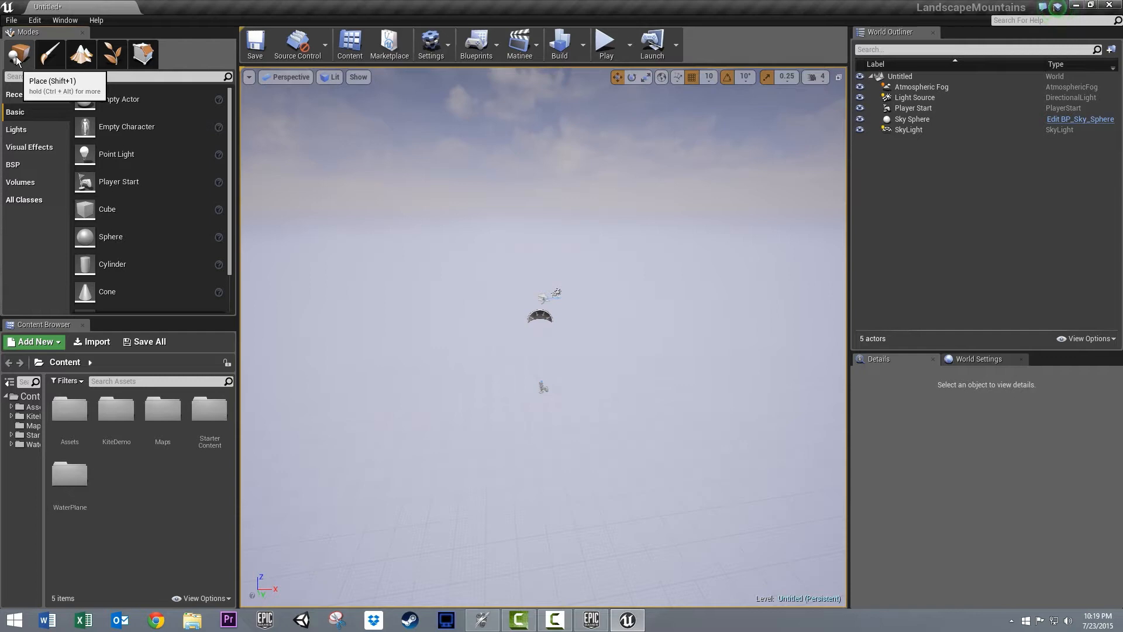
# - Create a new landscape with the M_Ground_Grass material and a section size of 7x7 quads
pyautogui.click(81, 53)
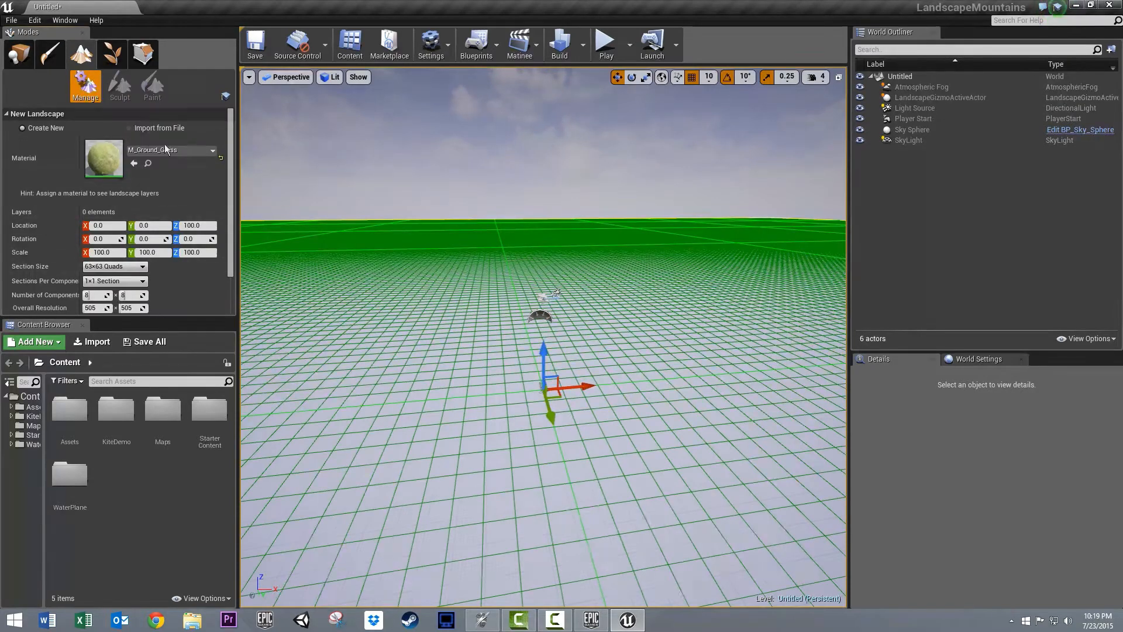
pyautogui.click(121, 267)
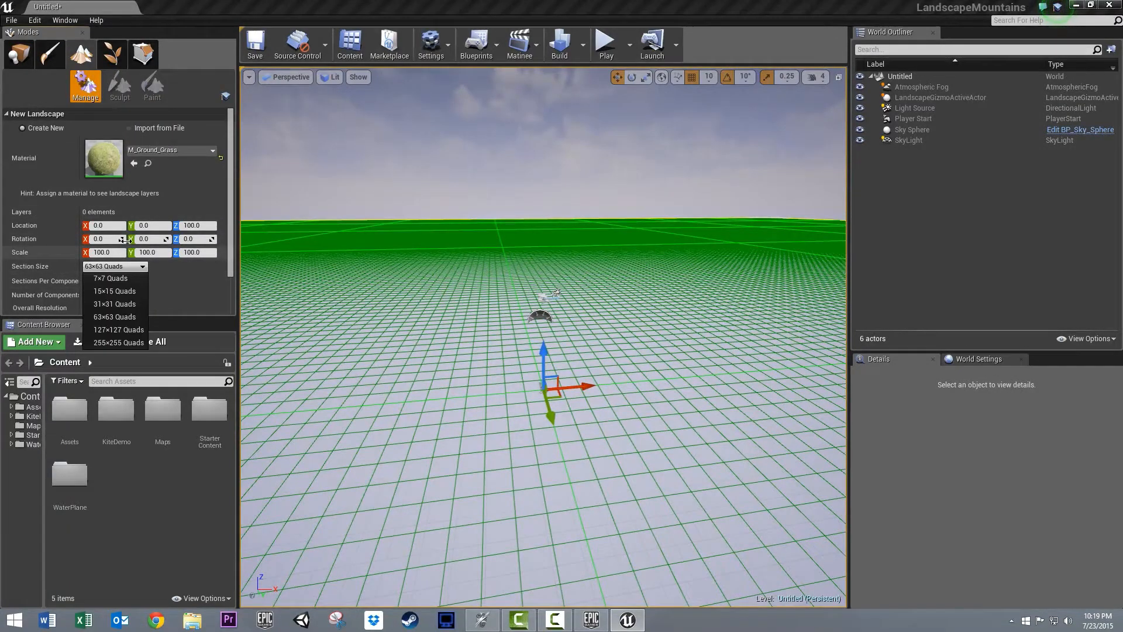
pyautogui.click(124, 292)
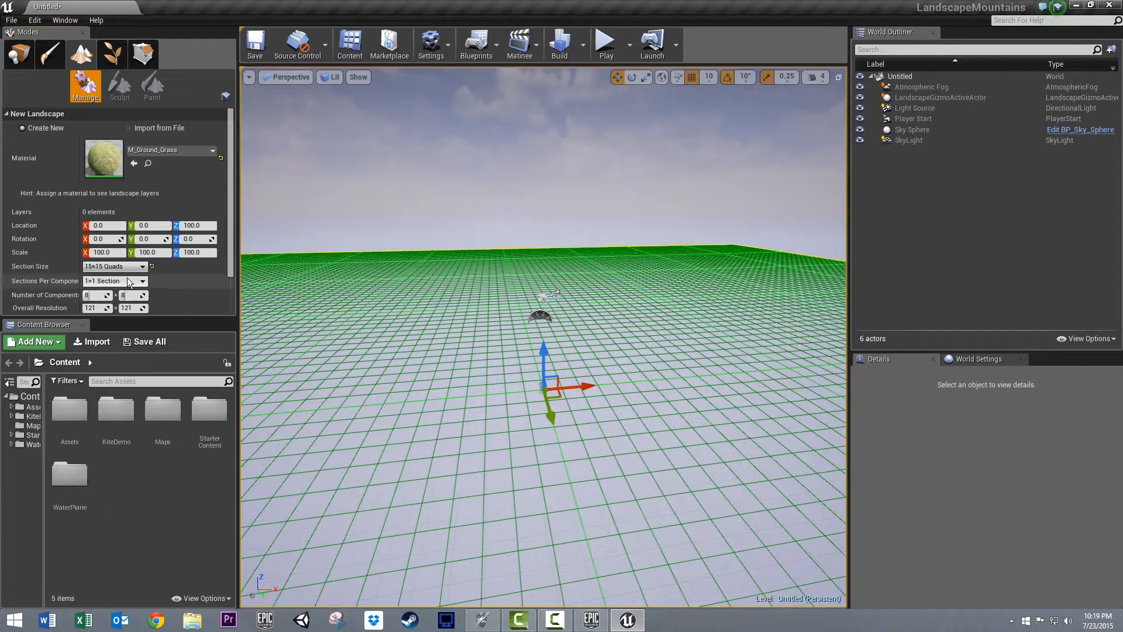
pyautogui.click(114, 266)
pyautogui.click(111, 285)
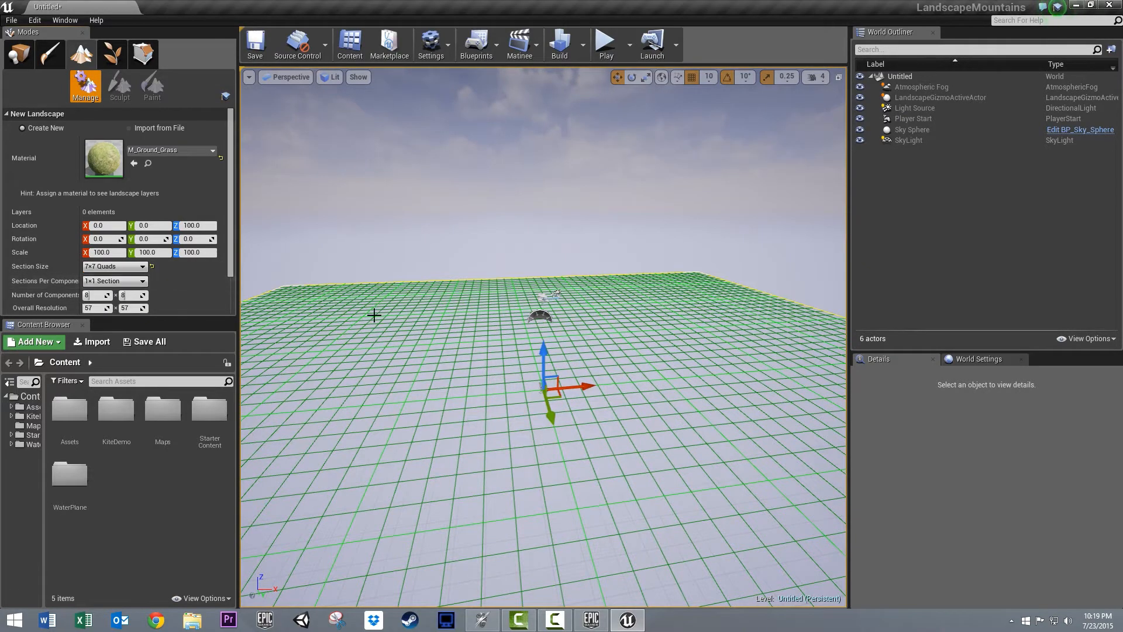
pyautogui.scroll(-6, 374, 315)
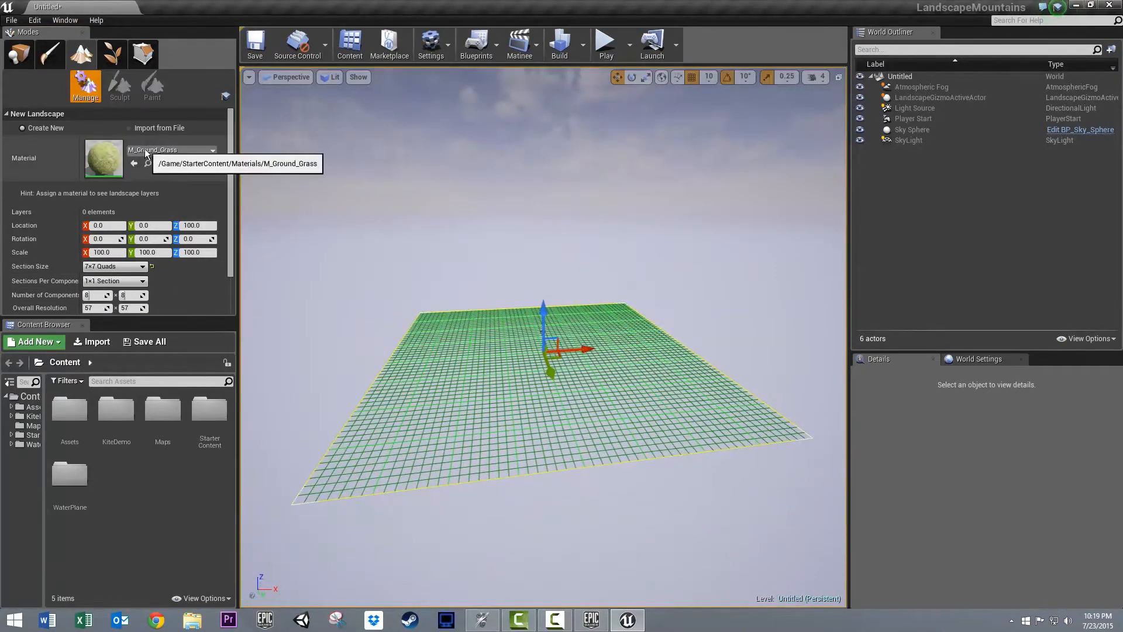
pyautogui.scroll(-2, 229, 220)
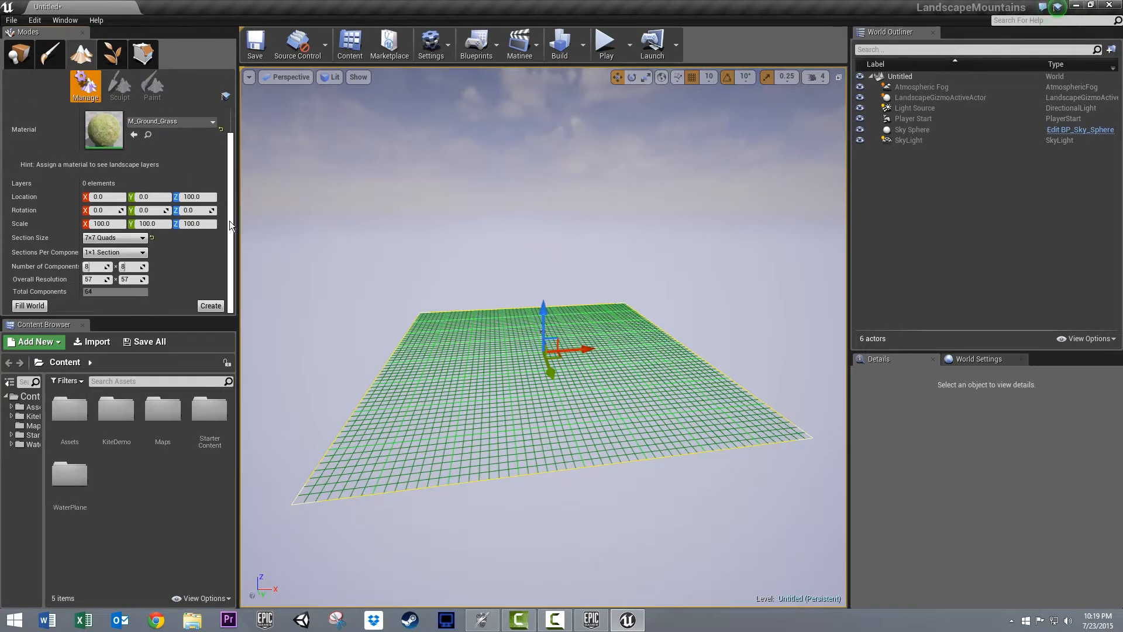
pyautogui.click(210, 305)
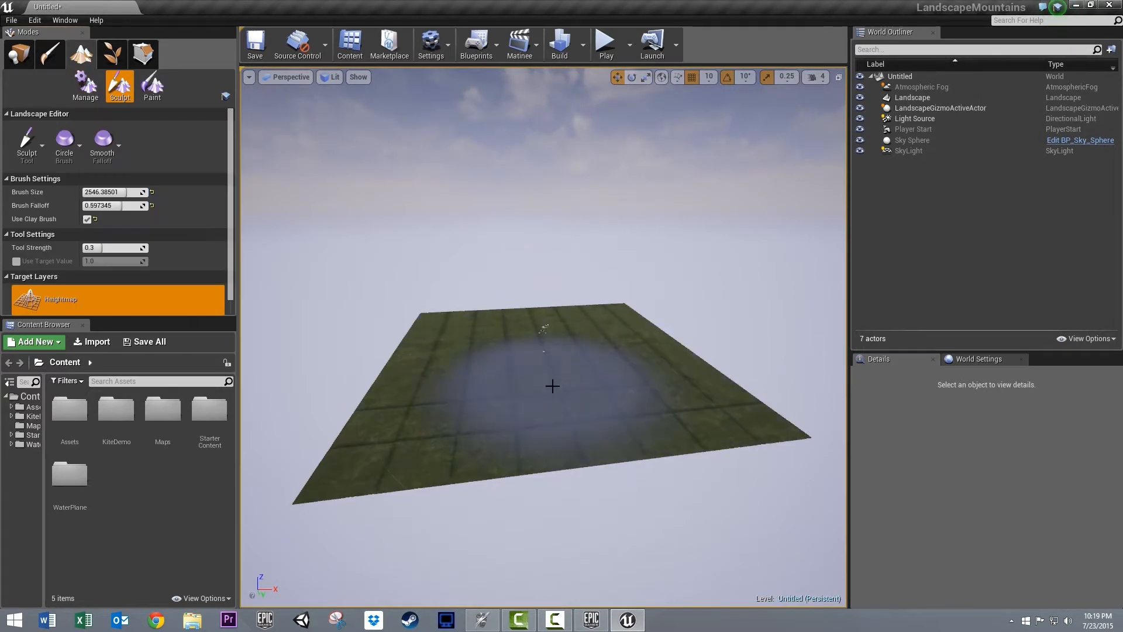
# - Reduce the sculpt brush size to about 1079 and carve a wide basin into the front half of the landscape
pyautogui.scroll(-3, 550, 386)
pyautogui.scroll(3, 547, 400)
pyautogui.moveTo(547, 400)
pyautogui.mouseDown(button='right')
pyautogui.moveTo(388, 363)
pyautogui.moveTo(559, 441)
pyautogui.moveTo(508, 505)
pyautogui.moveTo(547, 351)
pyautogui.mouseUp(button='right')
pyautogui.scroll(-3, 547, 400)
pyautogui.scroll(-5, 546, 401)
pyautogui.scroll(-4, 556, 414)
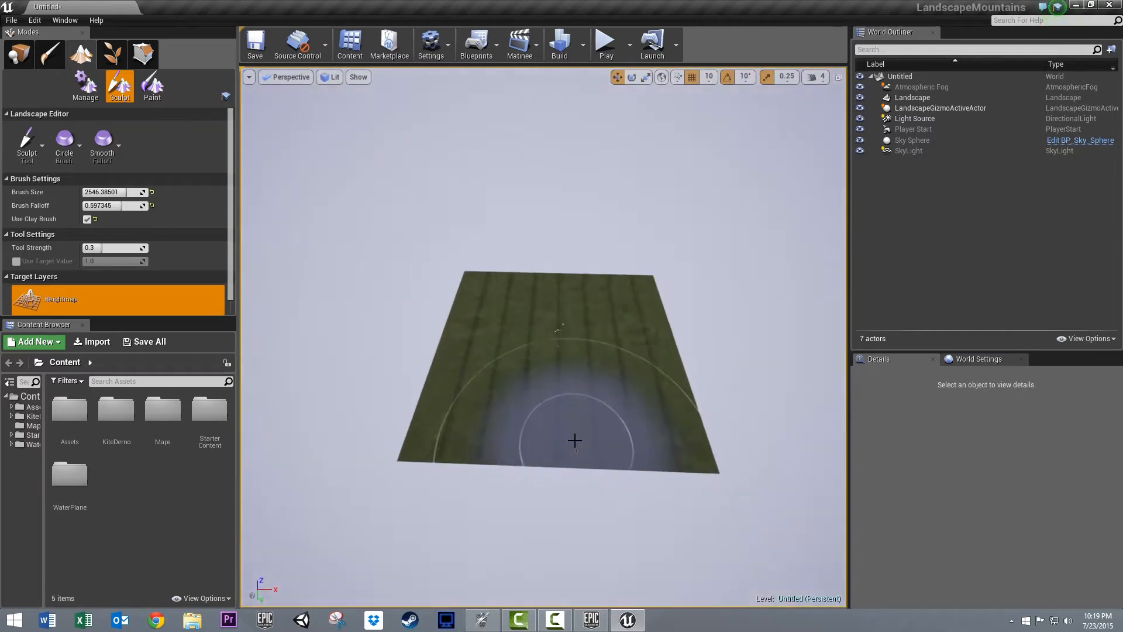
pyautogui.scroll(2, 574, 440)
pyautogui.scroll(1, 575, 441)
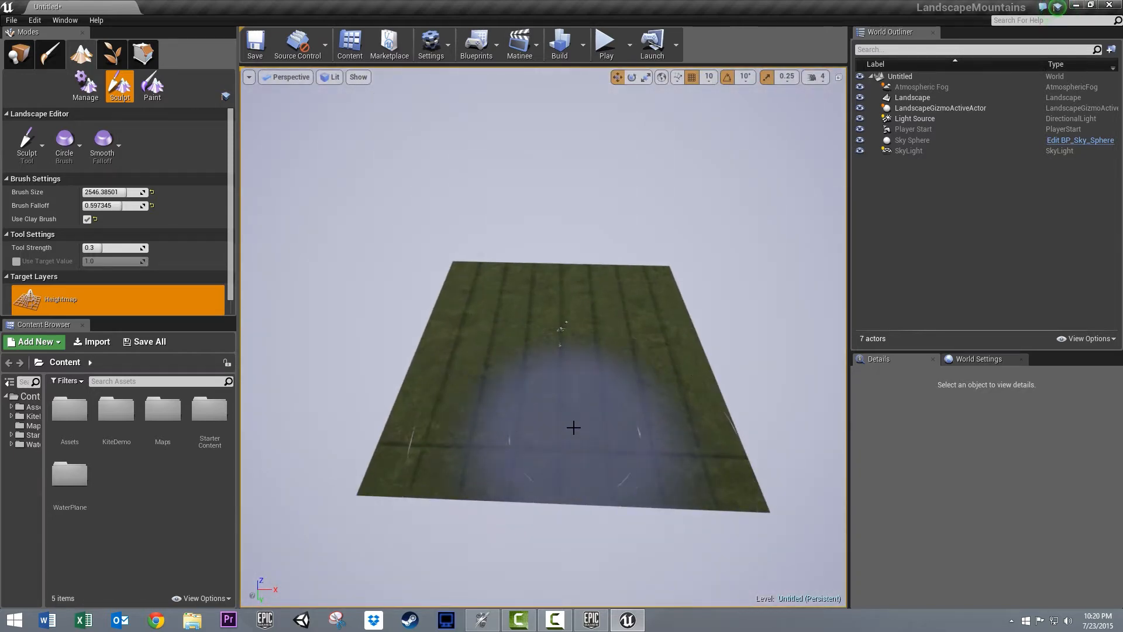
pyautogui.moveTo(112, 193); pyautogui.dragTo(79, 193)
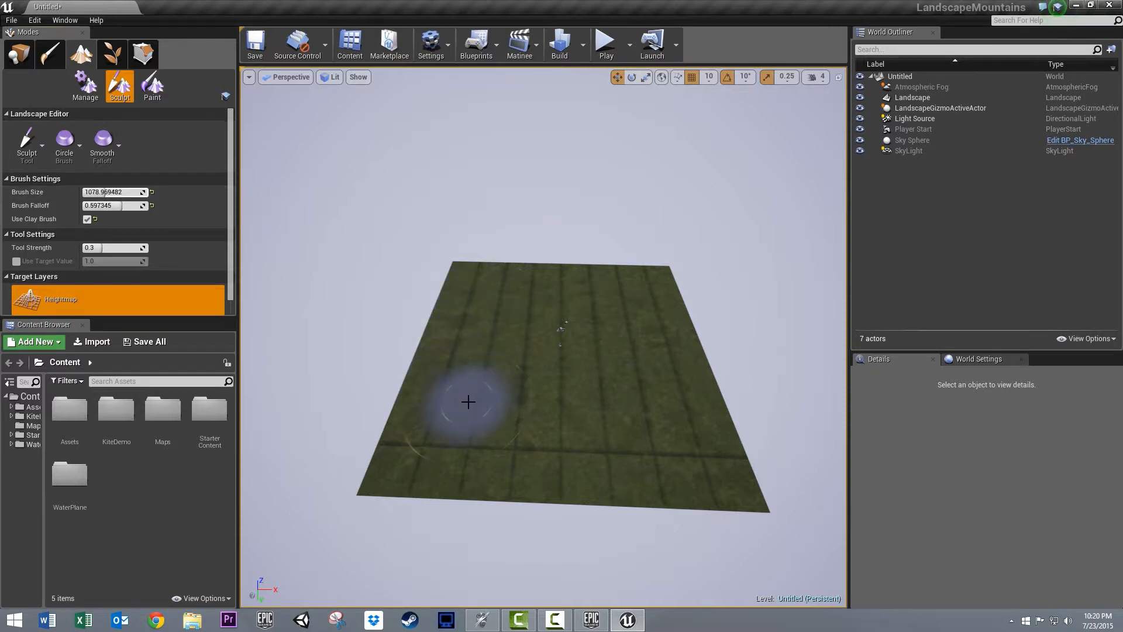
pyautogui.moveTo(468, 401)
pyautogui.mouseDown()
pyautogui.moveTo(615, 409)
pyautogui.moveTo(489, 421)
pyautogui.moveTo(638, 408)
pyautogui.moveTo(479, 409)
pyautogui.moveTo(614, 409)
pyautogui.moveTo(551, 412)
pyautogui.mouseUp()
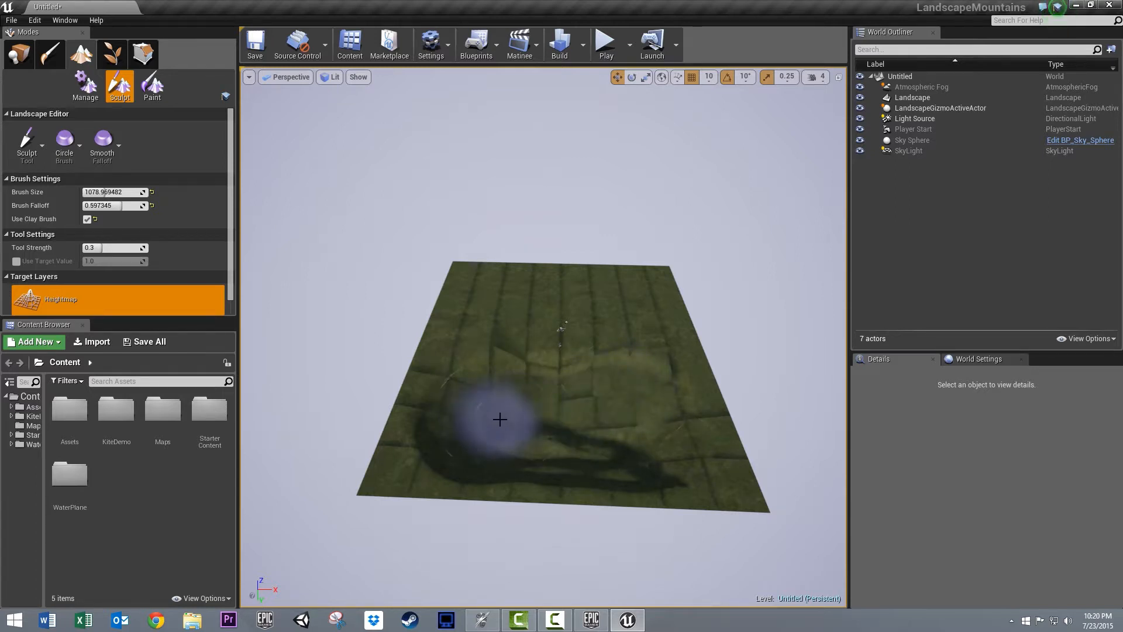
pyautogui.moveTo(500, 419)
pyautogui.mouseDown()
pyautogui.moveTo(564, 447)
pyautogui.moveTo(677, 446)
pyautogui.moveTo(657, 401)
pyautogui.moveTo(559, 429)
pyautogui.moveTo(501, 429)
pyautogui.moveTo(617, 396)
pyautogui.moveTo(571, 398)
pyautogui.mouseUp()
pyautogui.scroll(6, 571, 398)
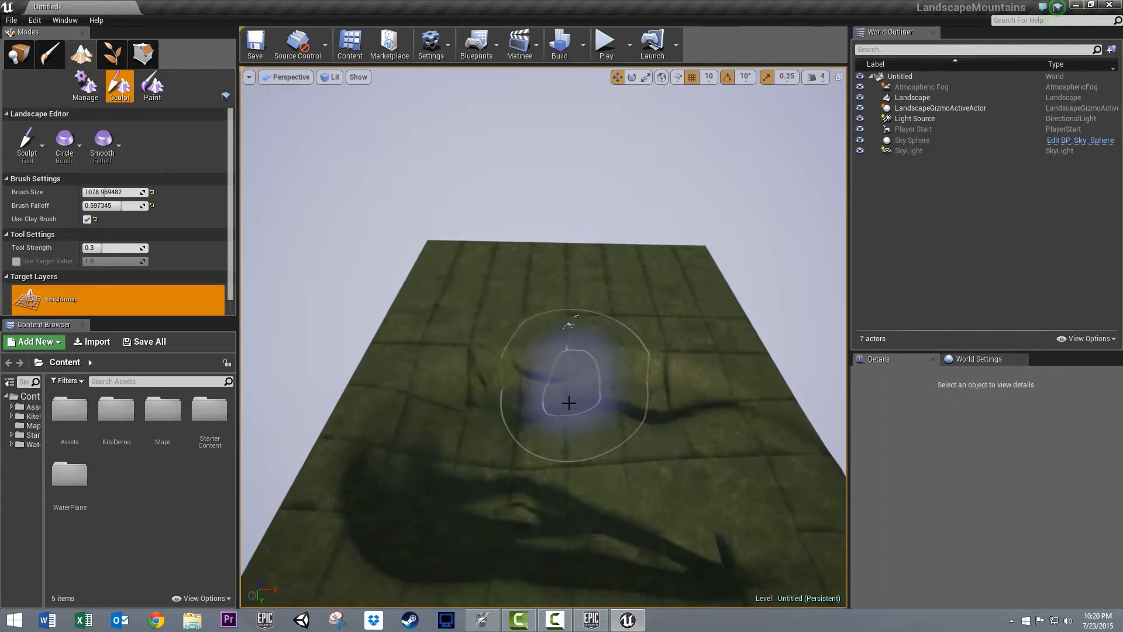
pyautogui.moveTo(569, 403); pyautogui.dragTo(635, 424, button='right')
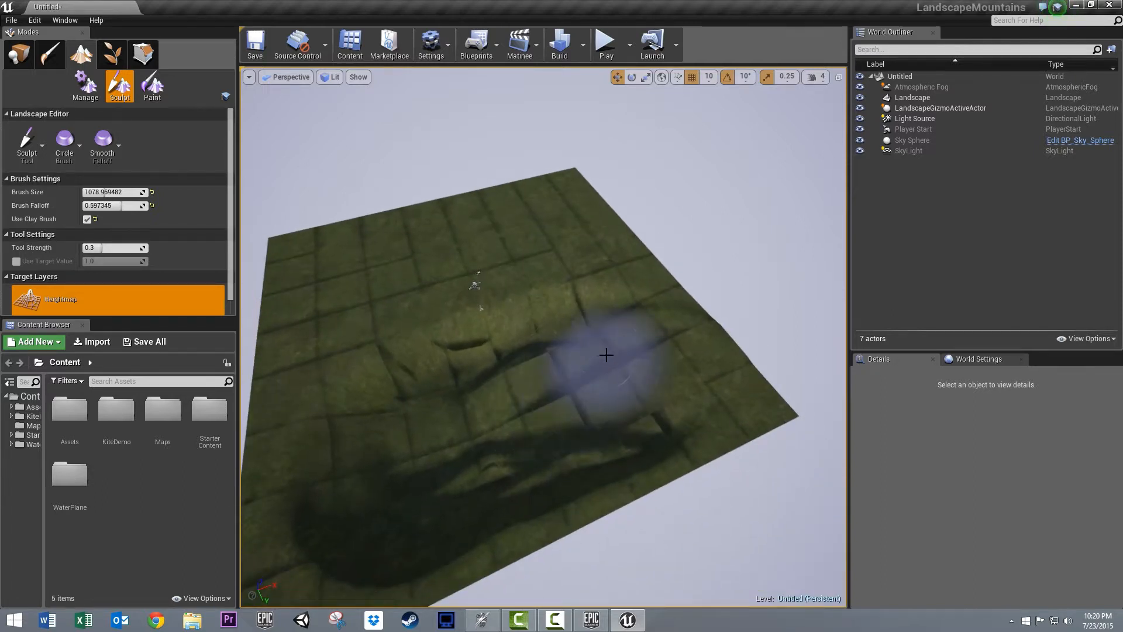
pyautogui.moveTo(544, 363); pyautogui.dragTo(457, 396, button='right')
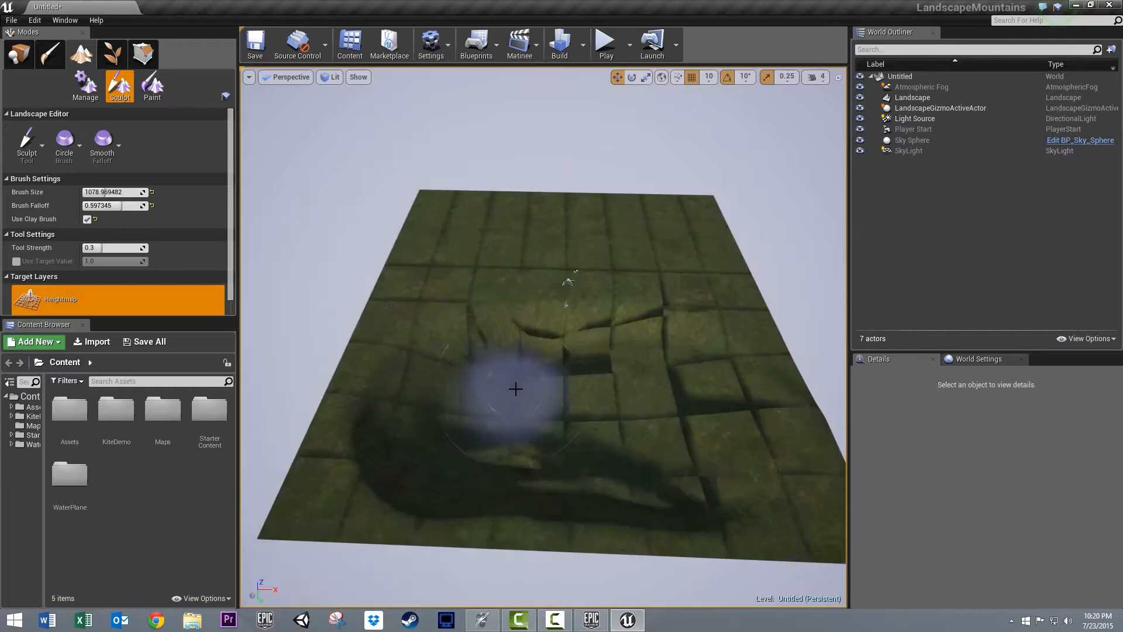
pyautogui.scroll(-4, 516, 388)
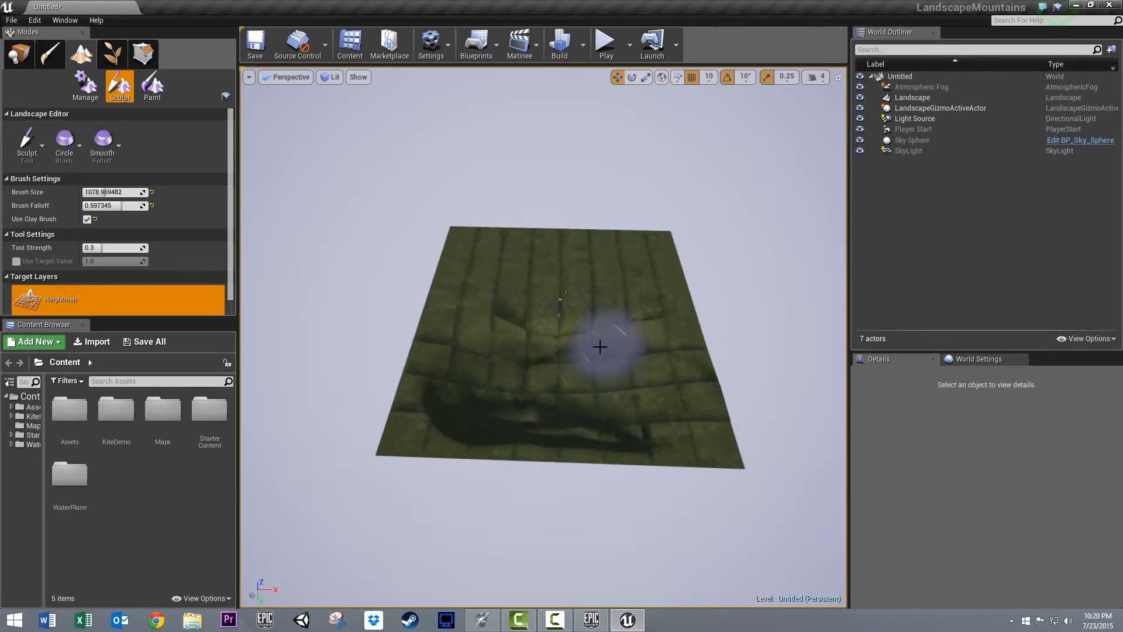
# - Place a cube in the basin and scale it to 47.25 in X, 31 in Y and 18 in Z
pyautogui.click(19, 53)
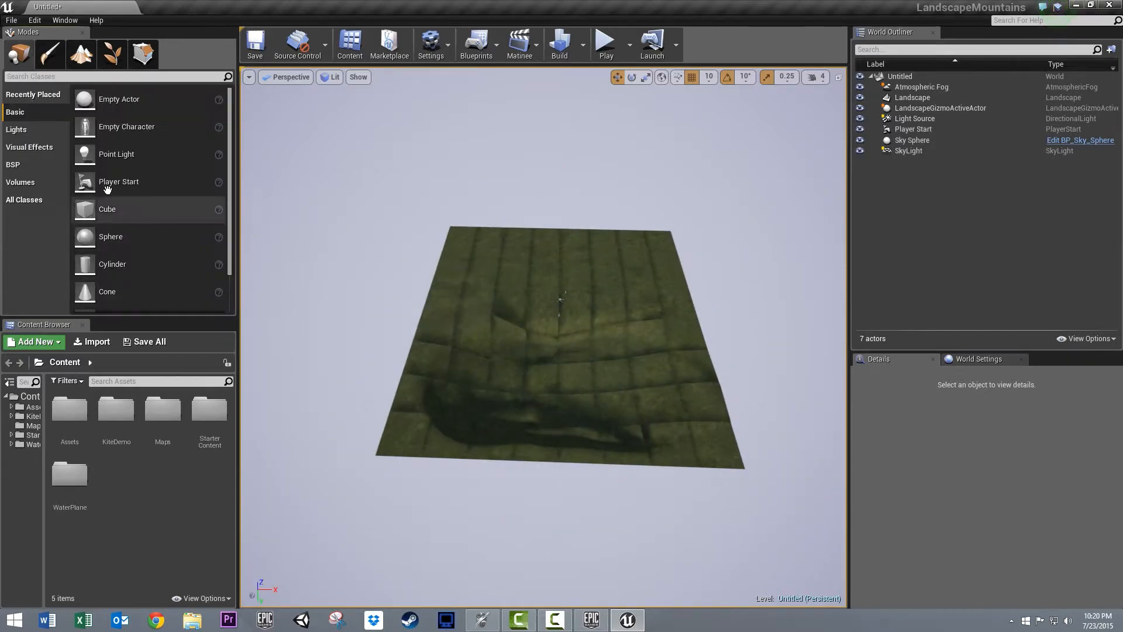
pyautogui.moveTo(419, 339); pyautogui.dragTo(562, 378)
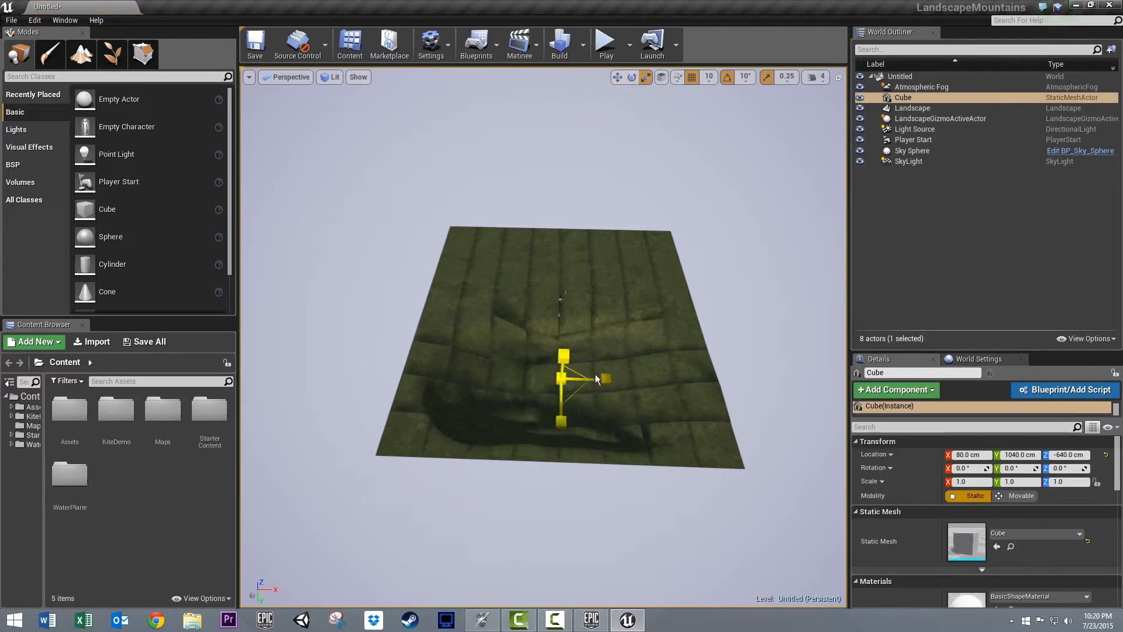
pyautogui.moveTo(596, 379); pyautogui.dragTo(655, 380)
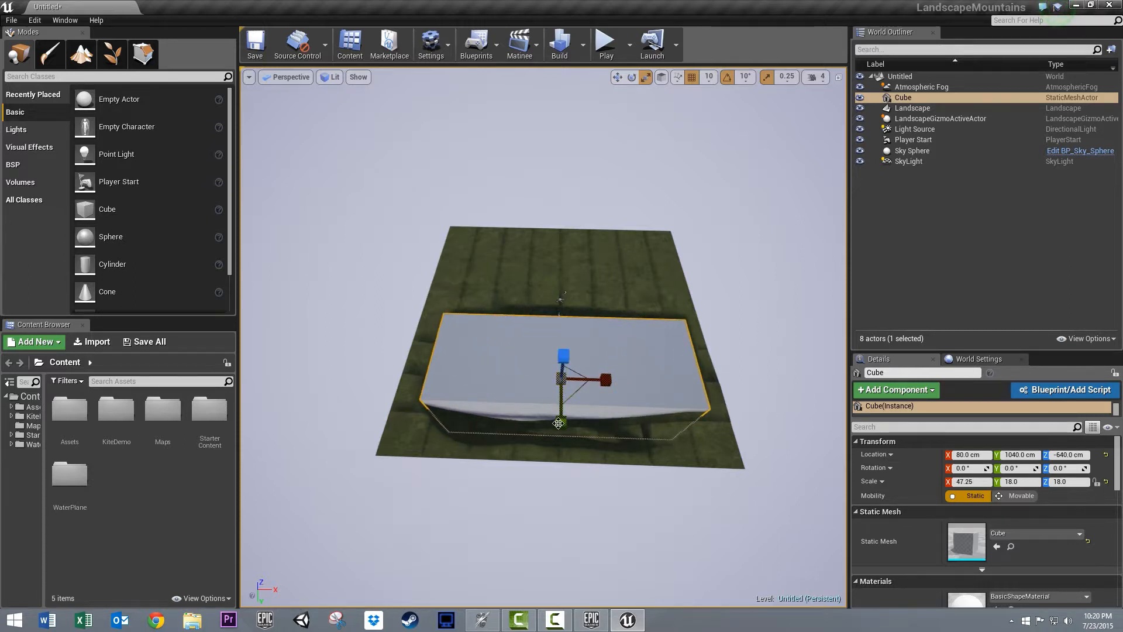
pyautogui.moveTo(558, 423); pyautogui.dragTo(555, 385)
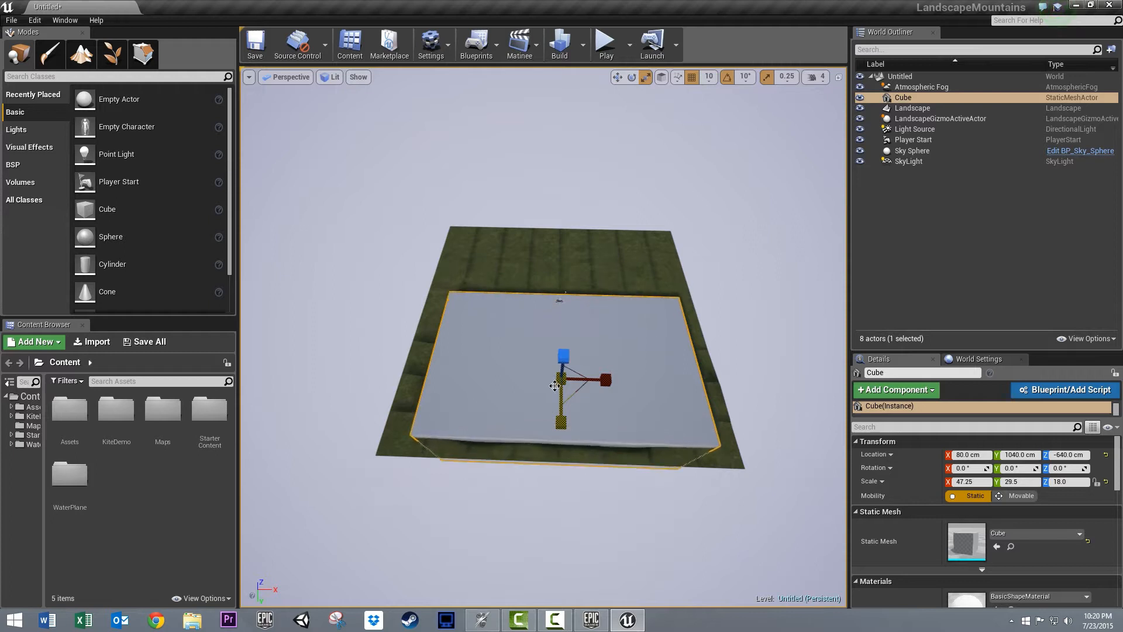
pyautogui.moveTo(563, 431); pyautogui.dragTo(550, 502)
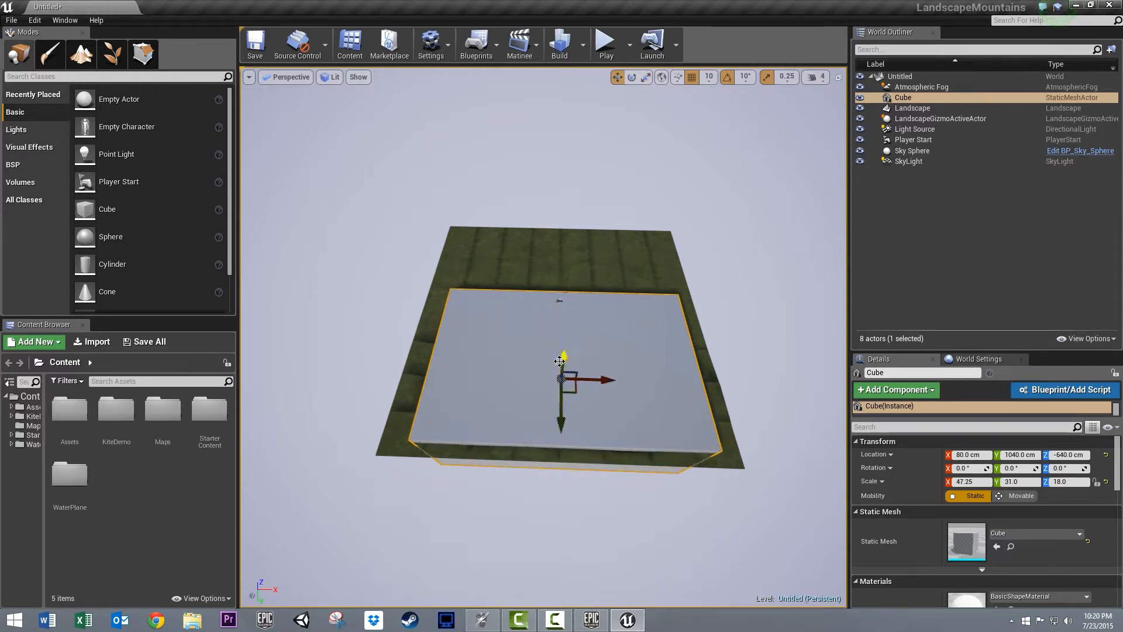
# - Reposition the cube to X -110, Y 890, Z -870 cm and widen its X scale to 49.75 so it fills the basin
pyautogui.moveTo(560, 361); pyautogui.dragTo(560, 369)
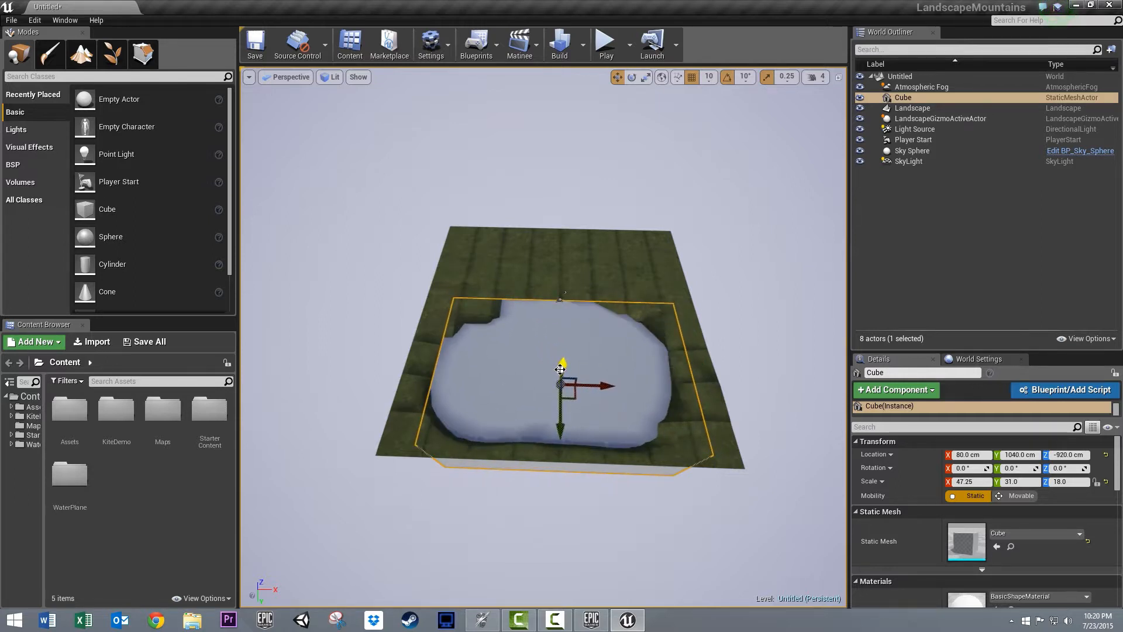
pyautogui.moveTo(559, 408); pyautogui.dragTo(559, 402)
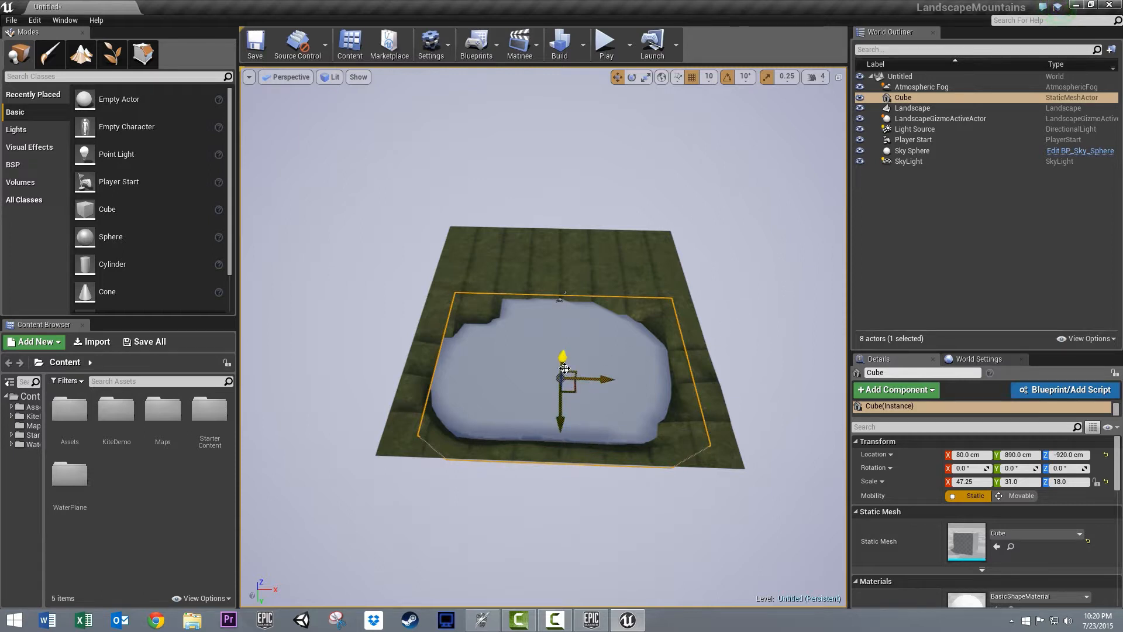
pyautogui.moveTo(564, 369); pyautogui.dragTo(590, 378)
pyautogui.press('r')
pyautogui.moveTo(595, 378); pyautogui.dragTo(734, 389)
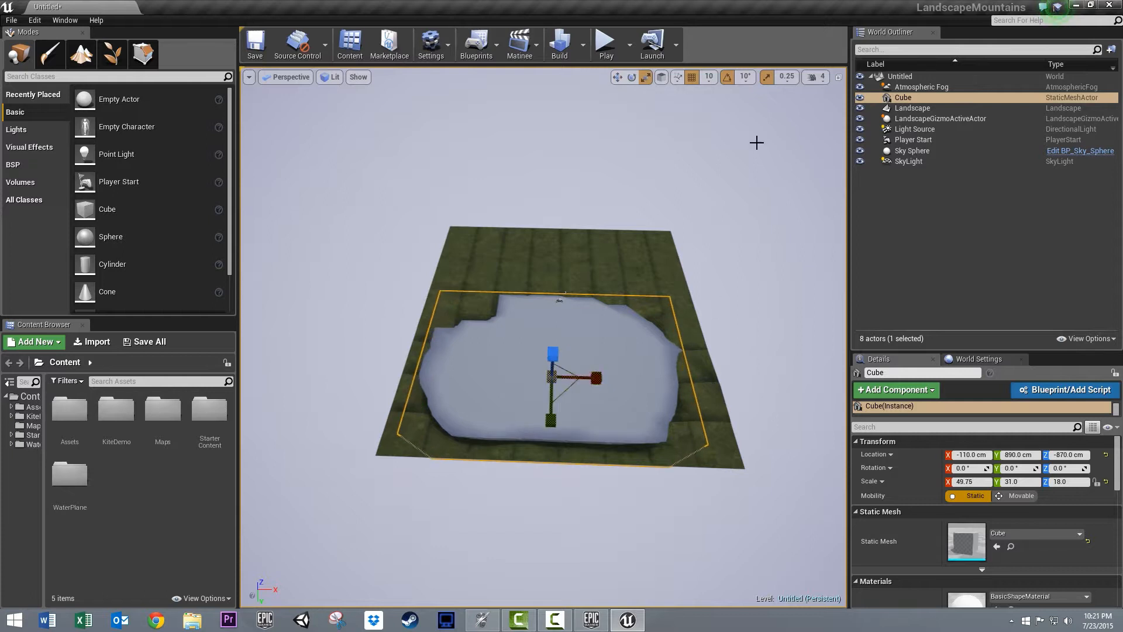
pyautogui.click(596, 131)
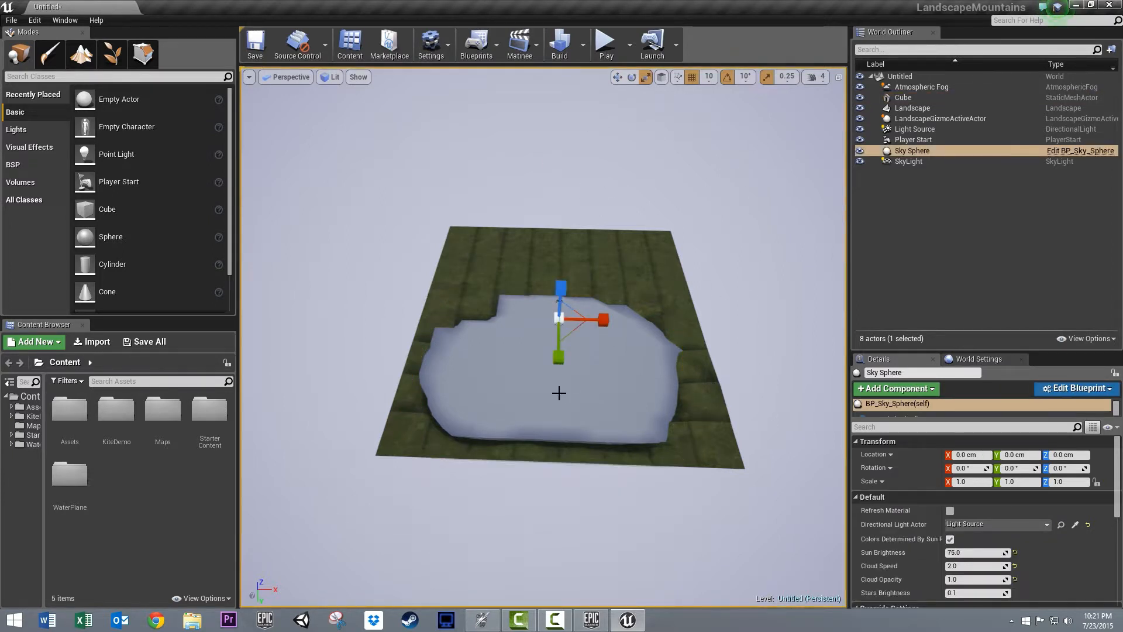
# - Look through the WaterPlane content's Meshes folder and Ocean materials for a water surface
pyautogui.press('w')
pyautogui.moveTo(576, 417); pyautogui.dragTo(16, 277, button='right')
pyautogui.press('f')
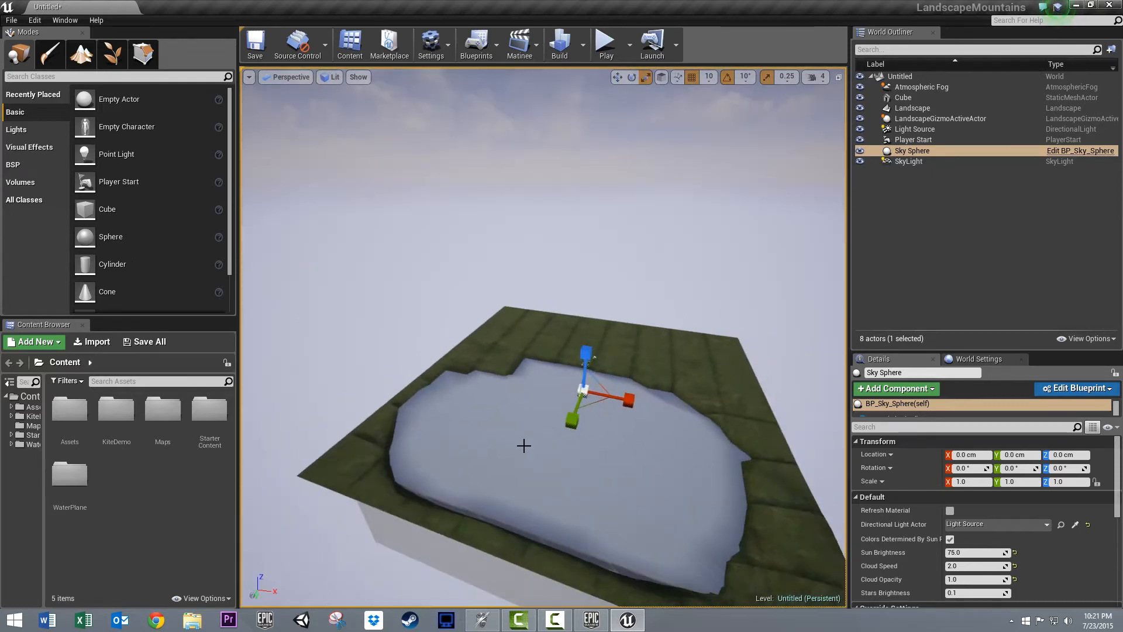
pyautogui.click(11, 444)
pyautogui.click(26, 473)
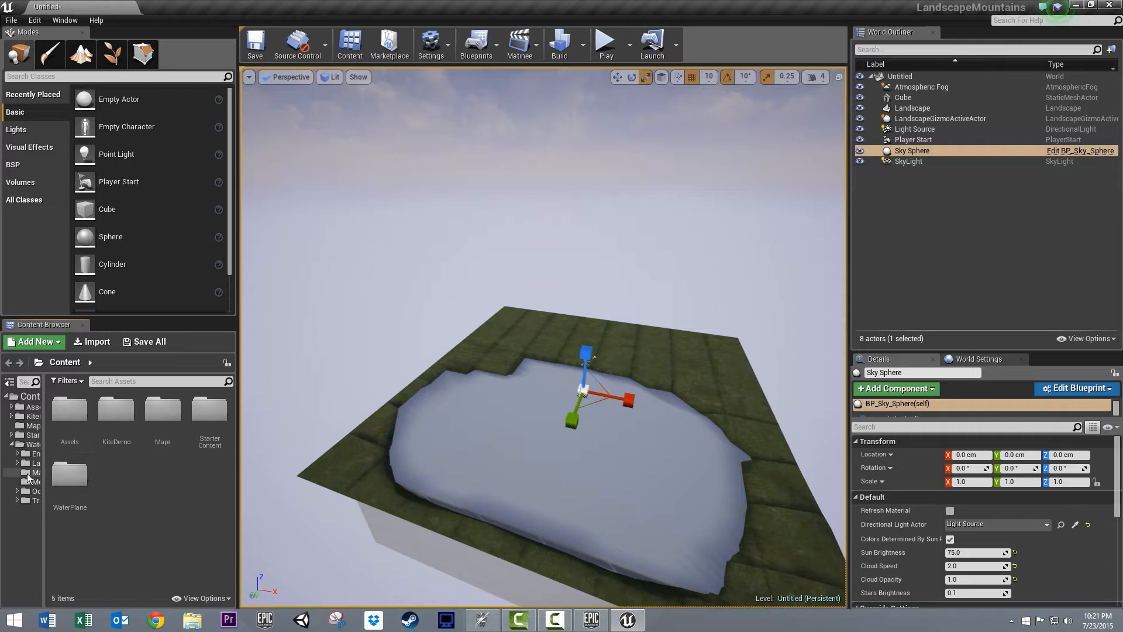
pyautogui.click(33, 481)
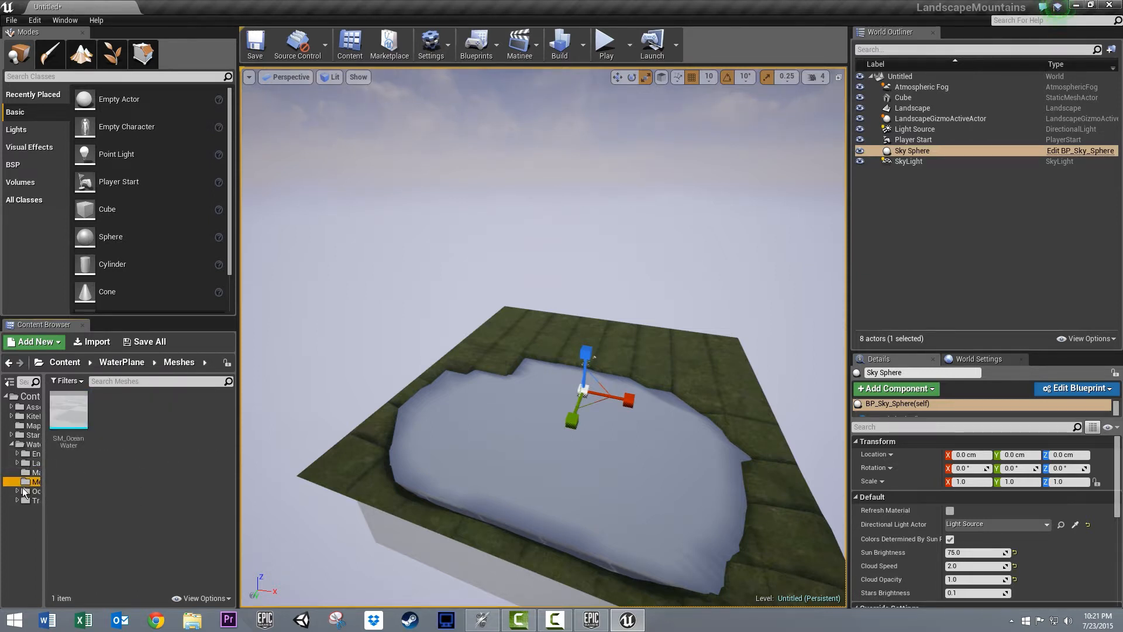
pyautogui.click(32, 491)
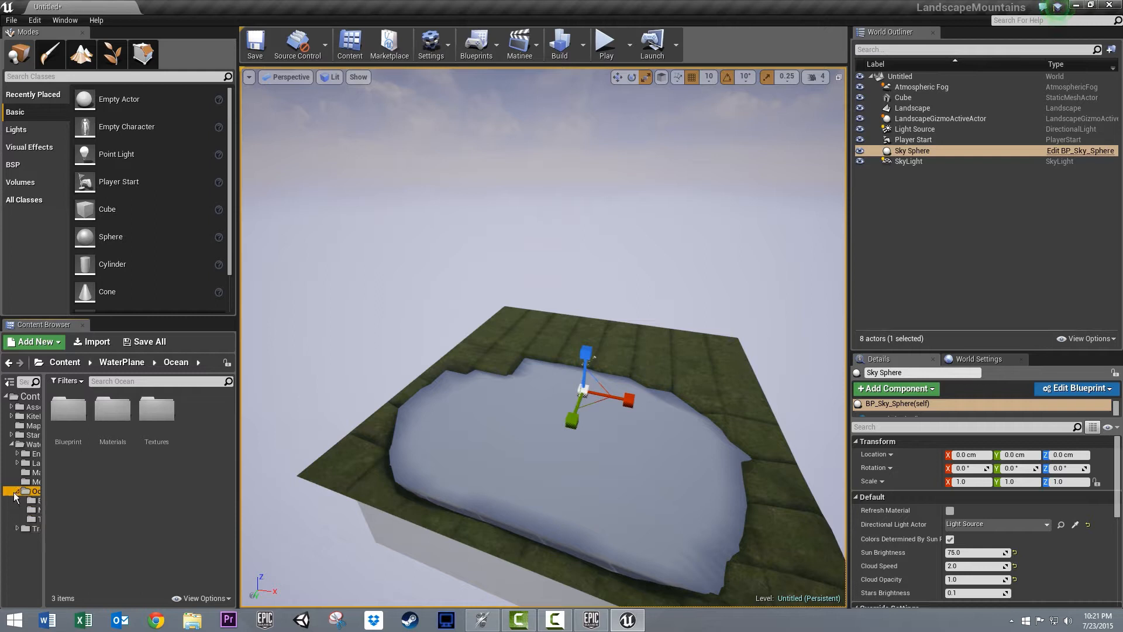
pyautogui.doubleClick(104, 443)
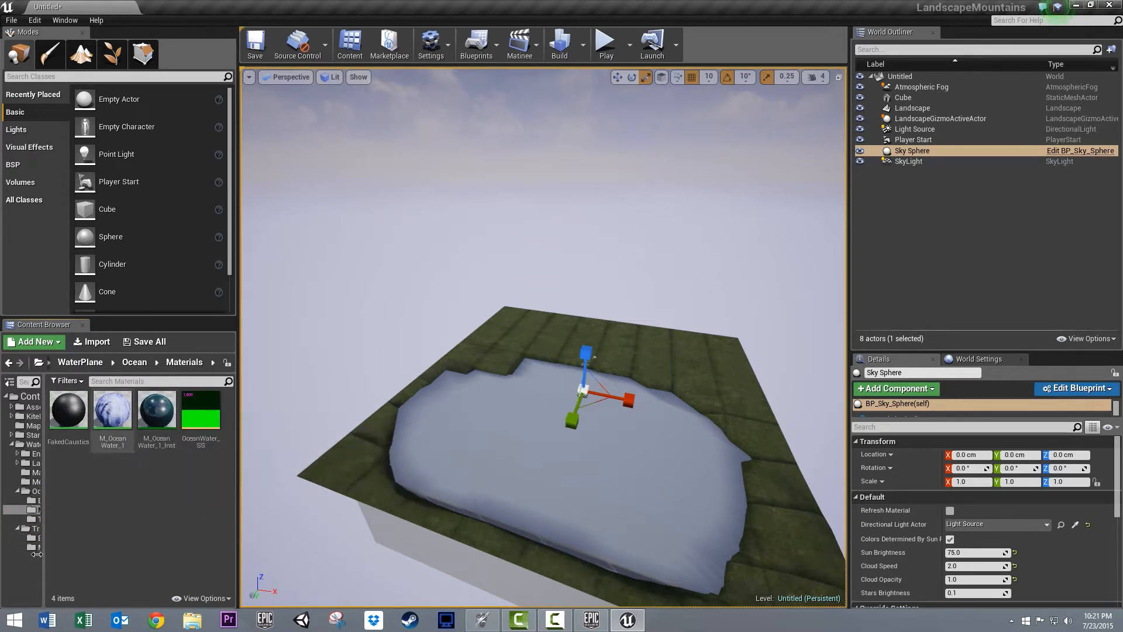
# - Apply the M_LakeWater_01_Inst material from the WaterPlane Lake materials to the cube in the basin
pyautogui.moveTo(44, 525); pyautogui.dragTo(98, 513)
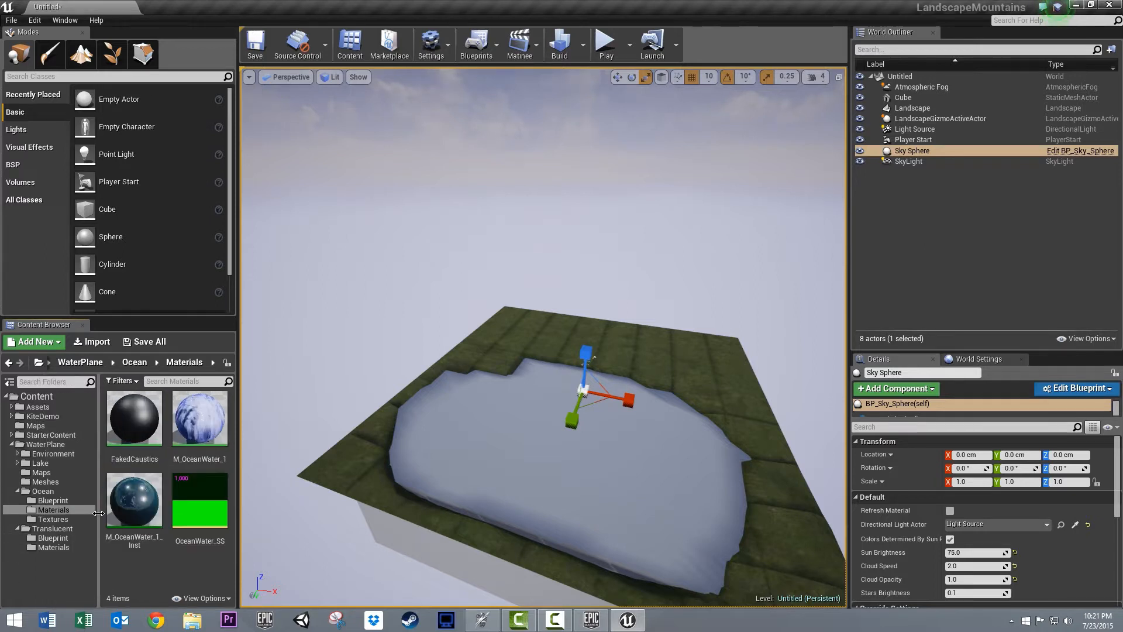
pyautogui.doubleClick(50, 465)
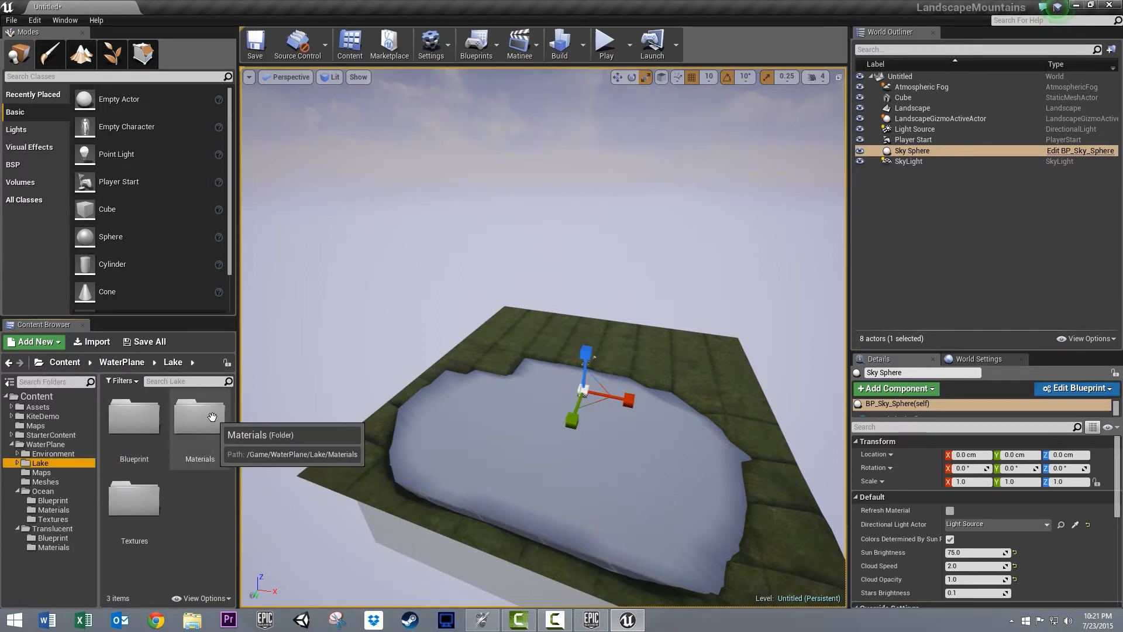
pyautogui.doubleClick(176, 420)
pyautogui.moveTo(175, 420); pyautogui.dragTo(667, 489)
pyautogui.scroll(2, 695, 358)
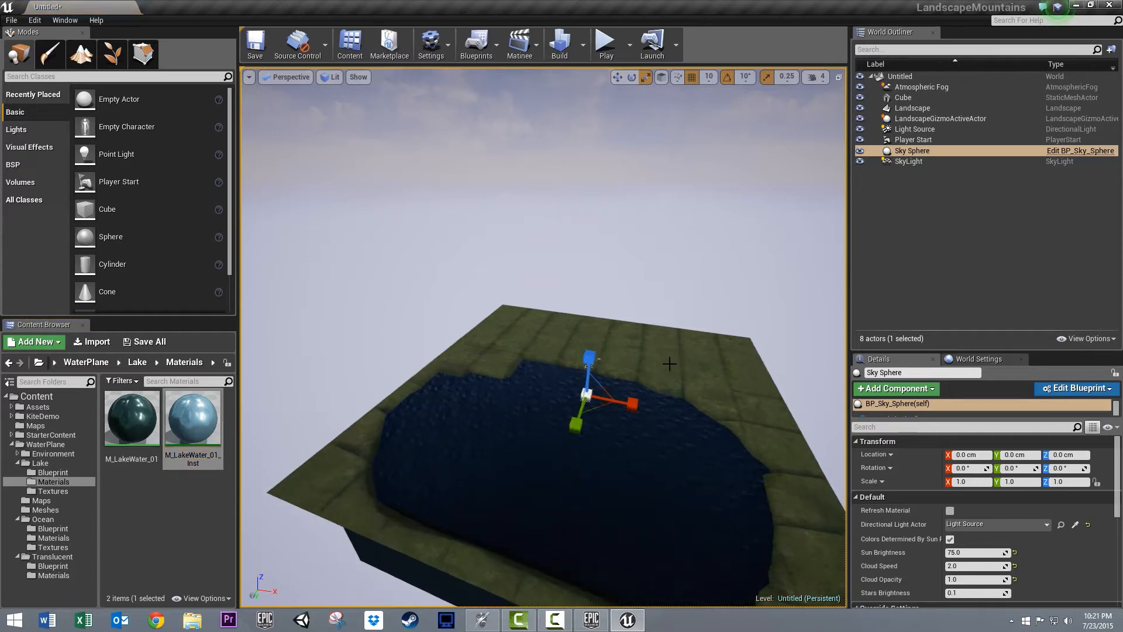
# - Move the Player Start out of the lake onto the grass at Y -410 cm and lower it to about Z 192 cm
pyautogui.moveTo(669, 365); pyautogui.dragTo(674, 329, button='right')
pyautogui.scroll(4, 620, 433)
pyautogui.scroll(2, 620, 433)
pyautogui.moveTo(620, 433); pyautogui.dragTo(182, 331, button='right')
pyautogui.scroll(4, 487, 471)
pyautogui.scroll(4, 487, 471)
pyautogui.moveTo(556, 426); pyautogui.dragTo(565, 380, button='right')
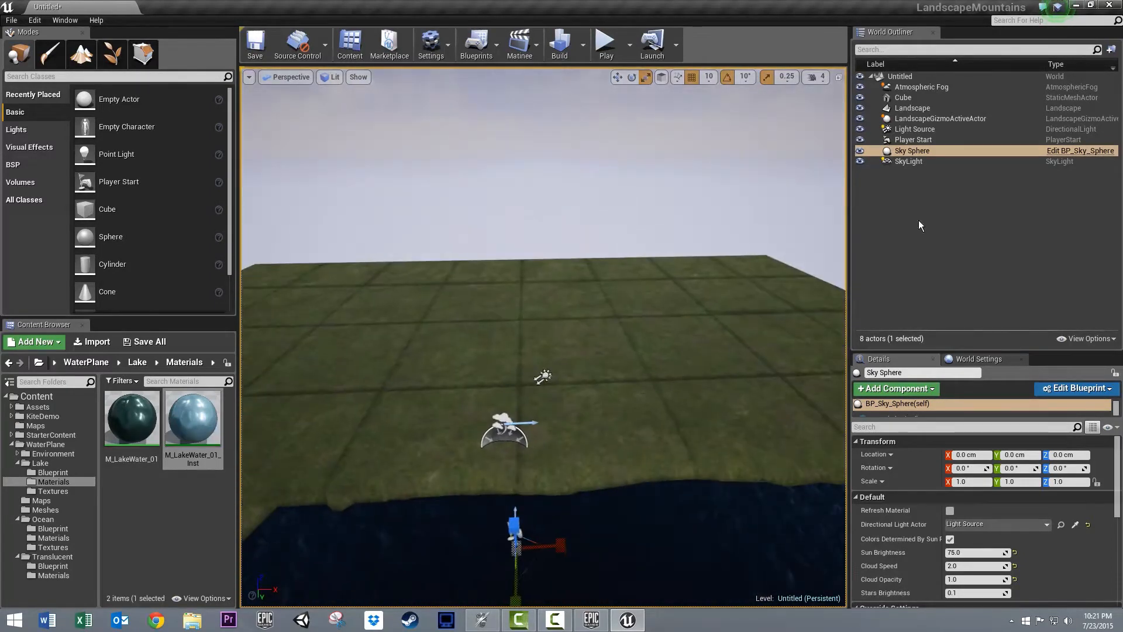
pyautogui.click(930, 140)
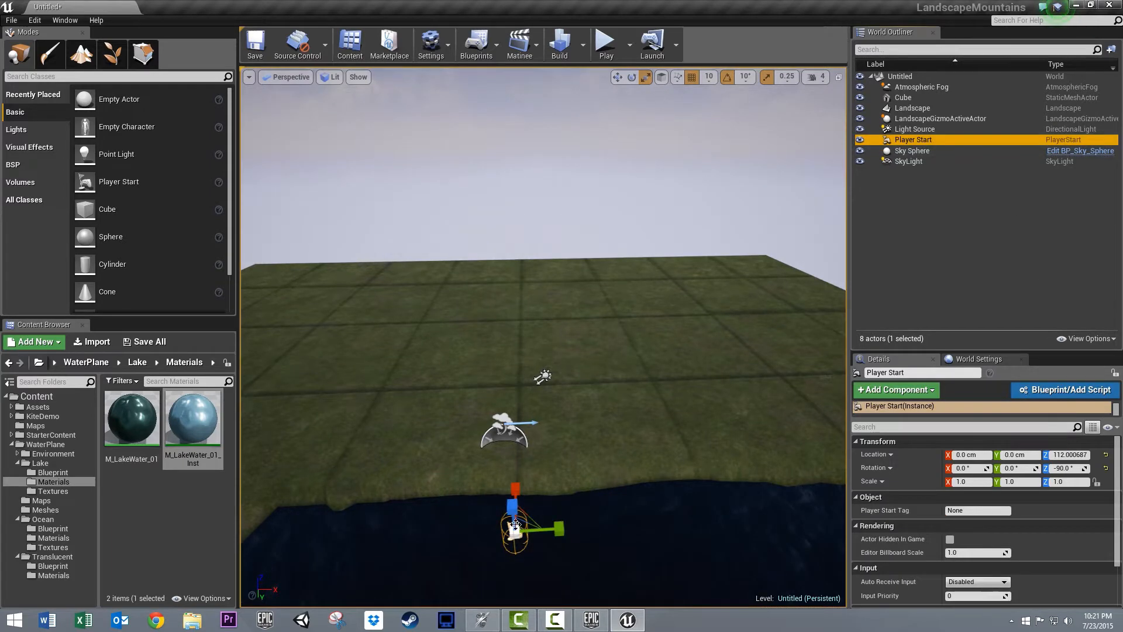
pyautogui.moveTo(514, 530); pyautogui.dragTo(511, 402)
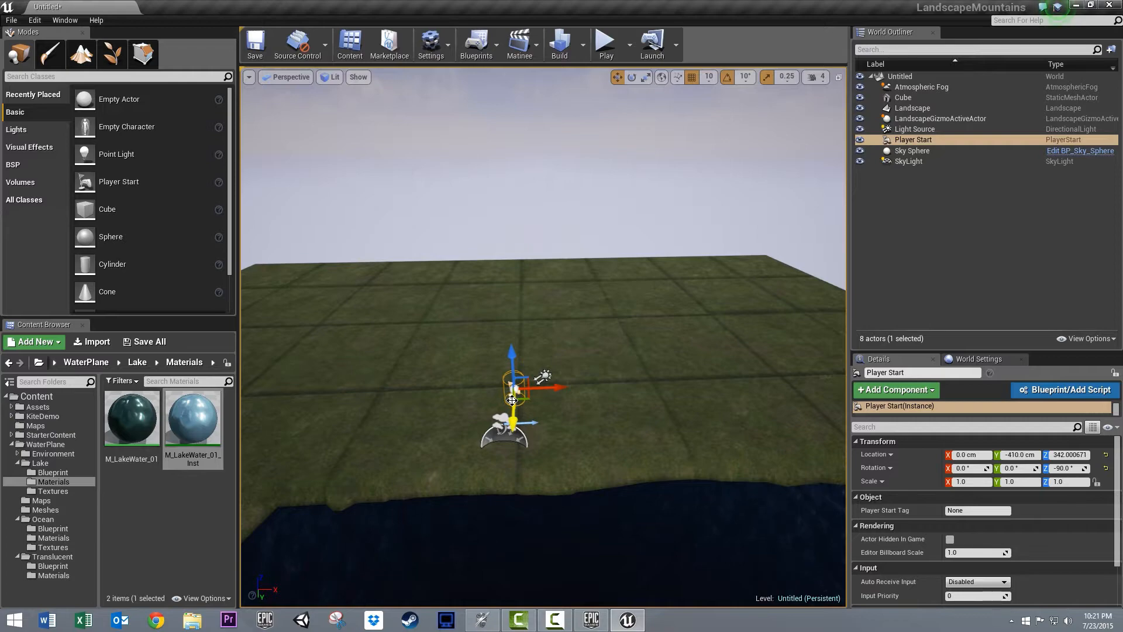
pyautogui.moveTo(506, 421); pyautogui.dragTo(882, 519, button='right')
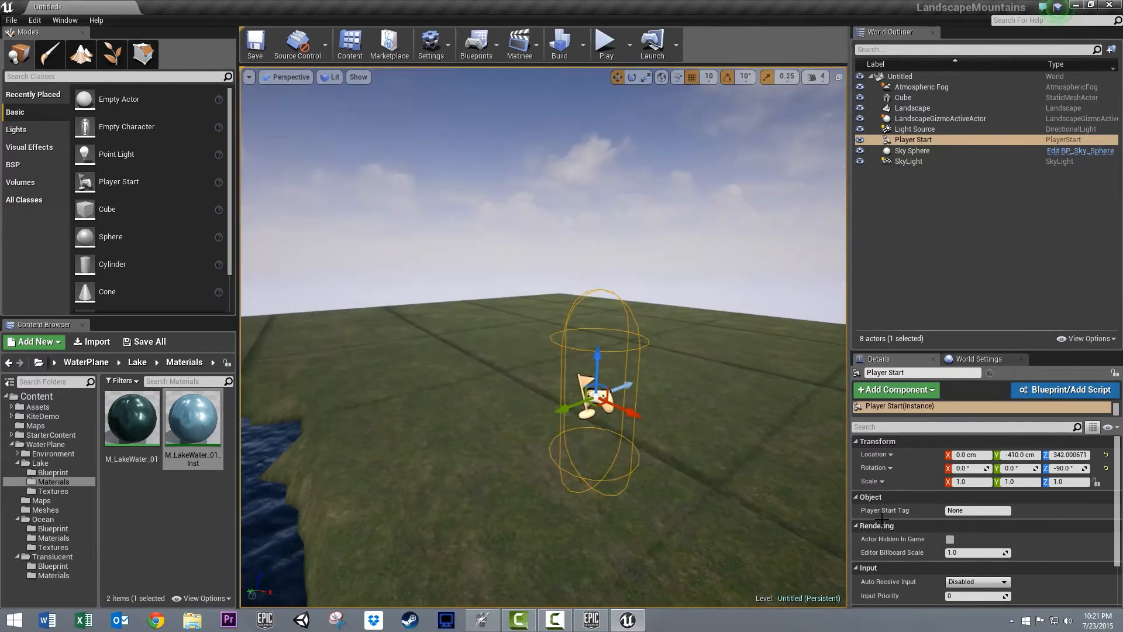
pyautogui.moveTo(593, 352); pyautogui.dragTo(572, 517)
pyautogui.moveTo(570, 517); pyautogui.dragTo(567, 578, button='right')
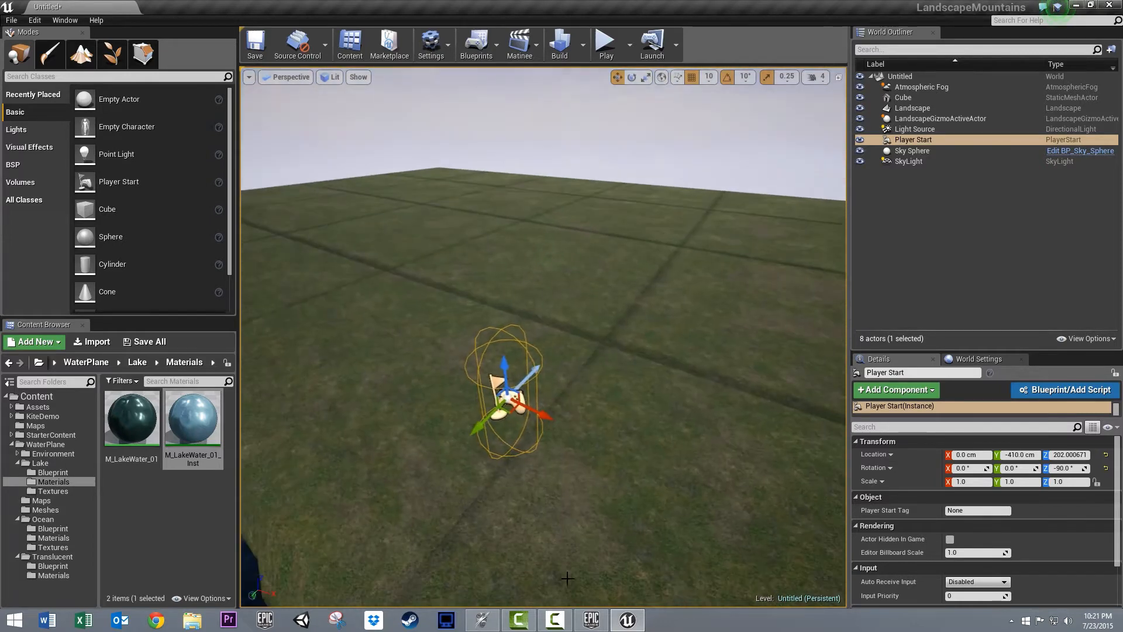
pyautogui.moveTo(508, 366); pyautogui.dragTo(501, 368)
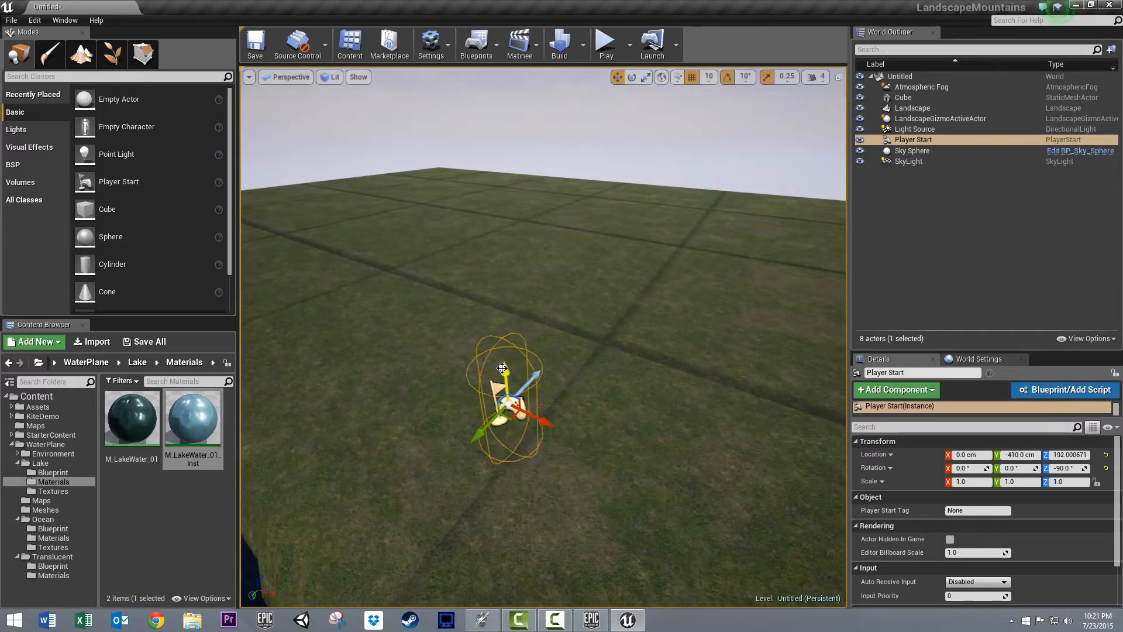
# - Rotate the Player Start about its vertical axis so that it faces the lake
pyautogui.press('e')
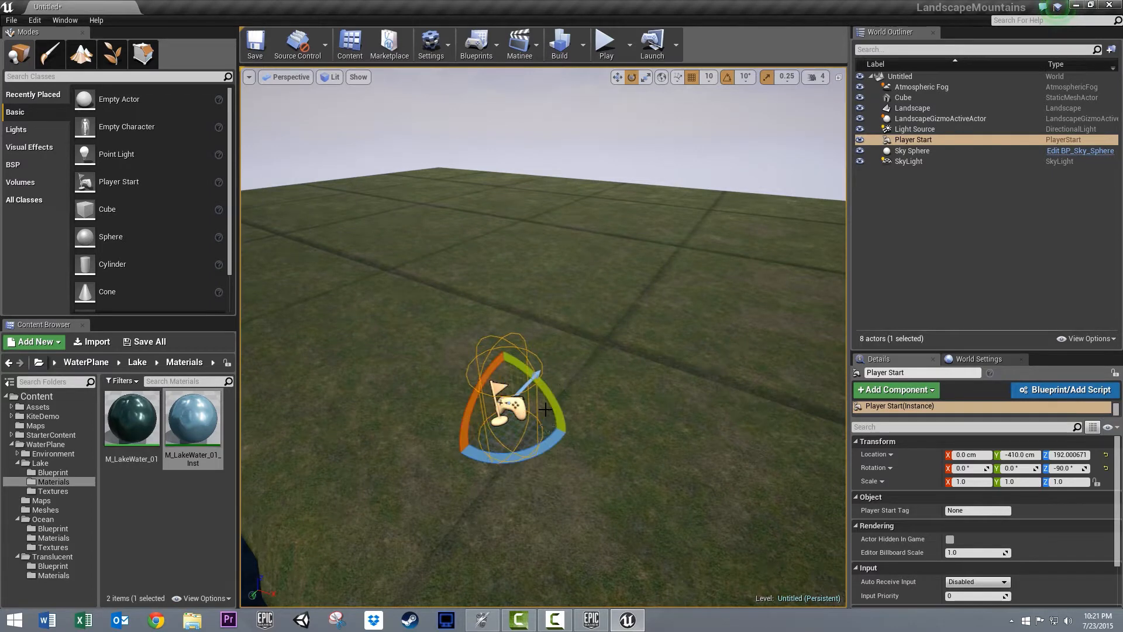
pyautogui.moveTo(547, 425); pyautogui.dragTo(829, 443)
pyautogui.click(645, 382)
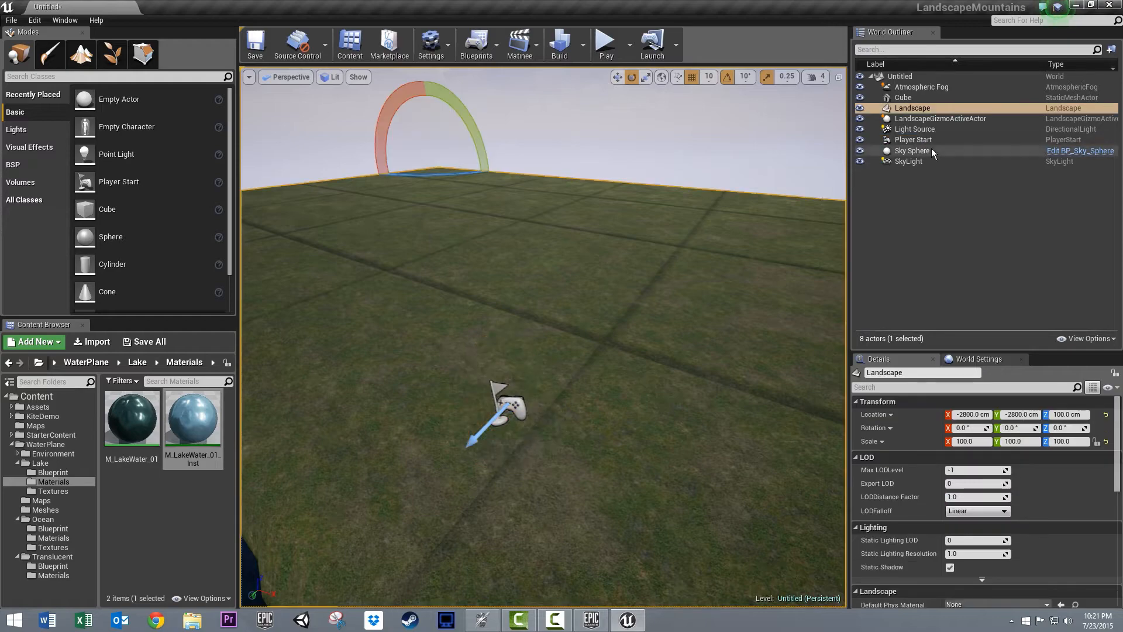
# - Place the P_Fire particle system from StarterContent on the lakeshore grass at X -190, Y -440 and raise it to Z 140 cm
pyautogui.moveTo(725, 227); pyautogui.dragTo(27, 221, button='right')
pyautogui.press('s')
pyautogui.moveTo(818, 247); pyautogui.dragTo(702, 308, button='right')
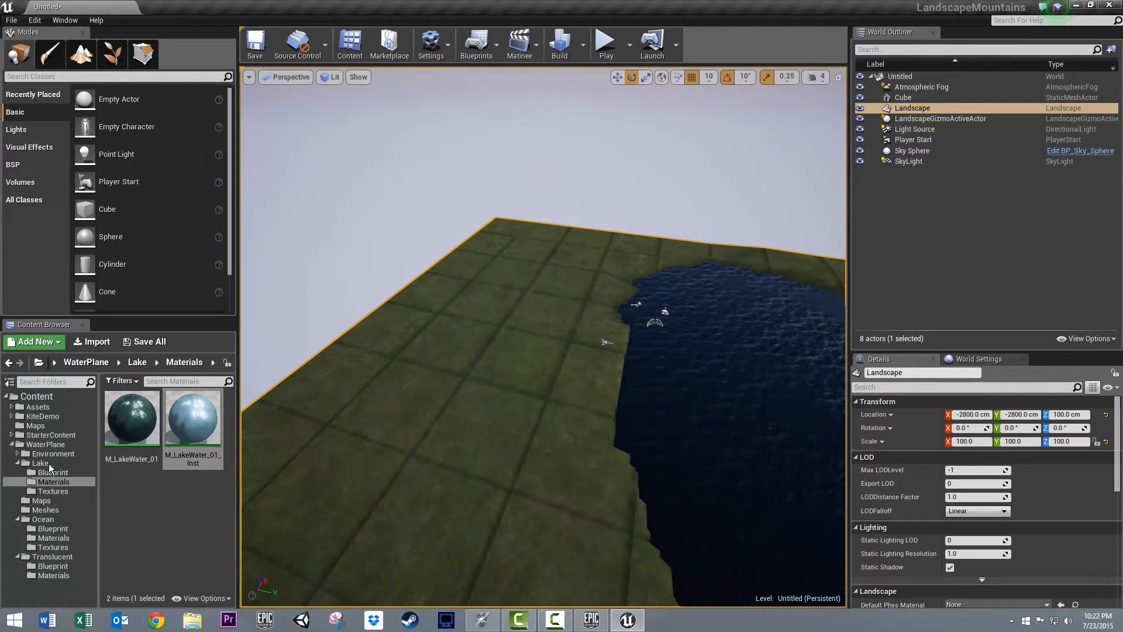
pyautogui.click(11, 434)
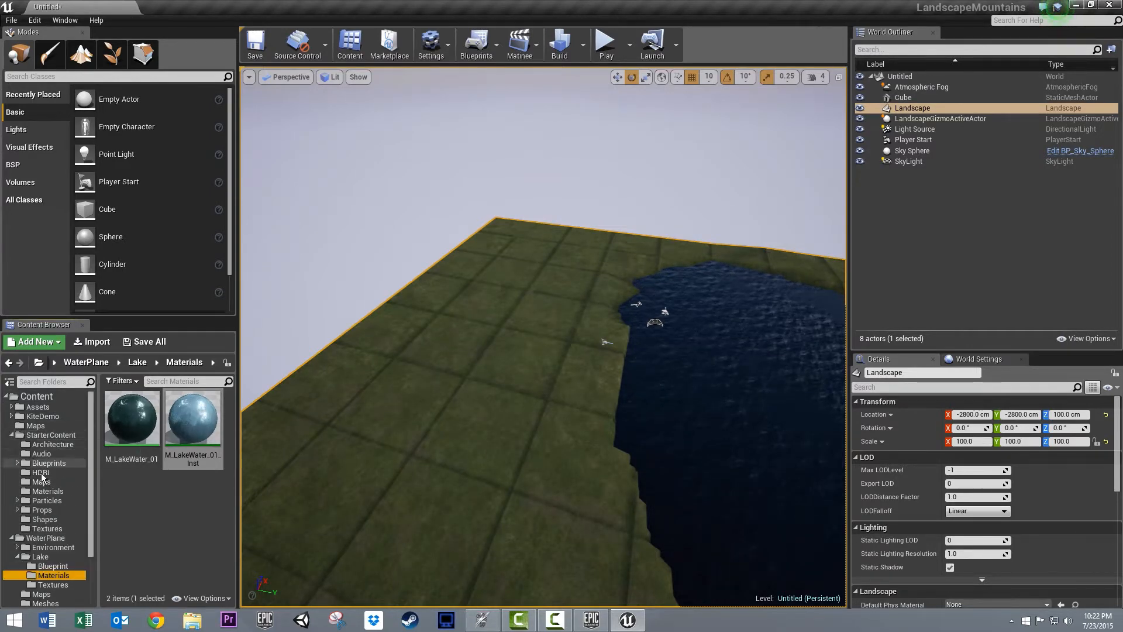
pyautogui.click(42, 501)
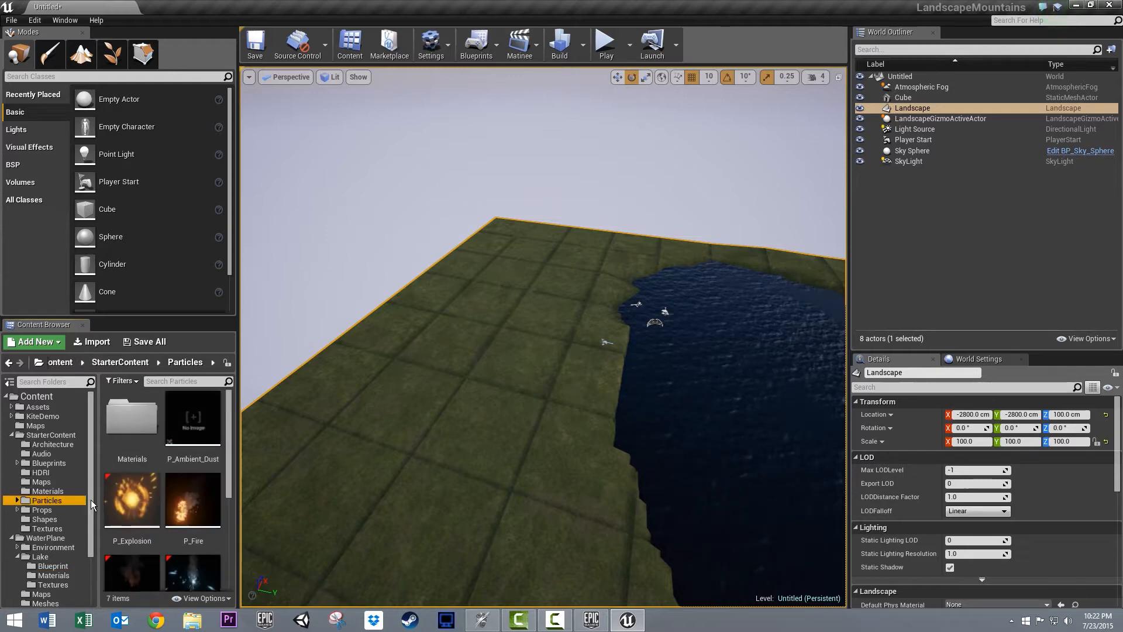
pyautogui.click(193, 500)
pyautogui.moveTo(597, 362); pyautogui.dragTo(597, 363)
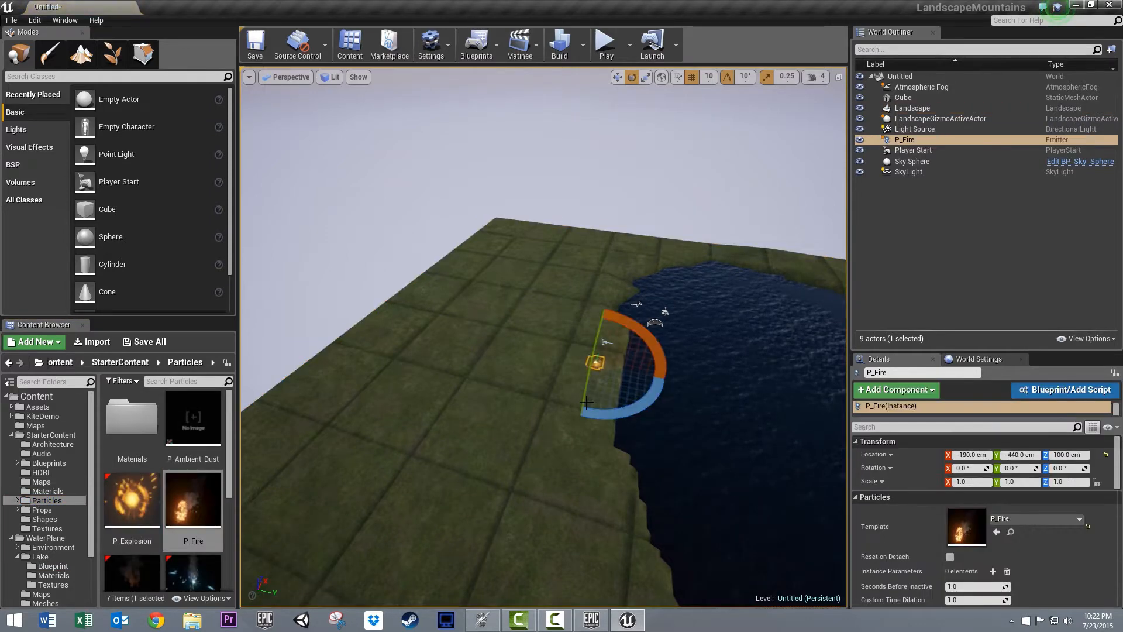
pyautogui.scroll(10, 590, 408)
pyautogui.press('f')
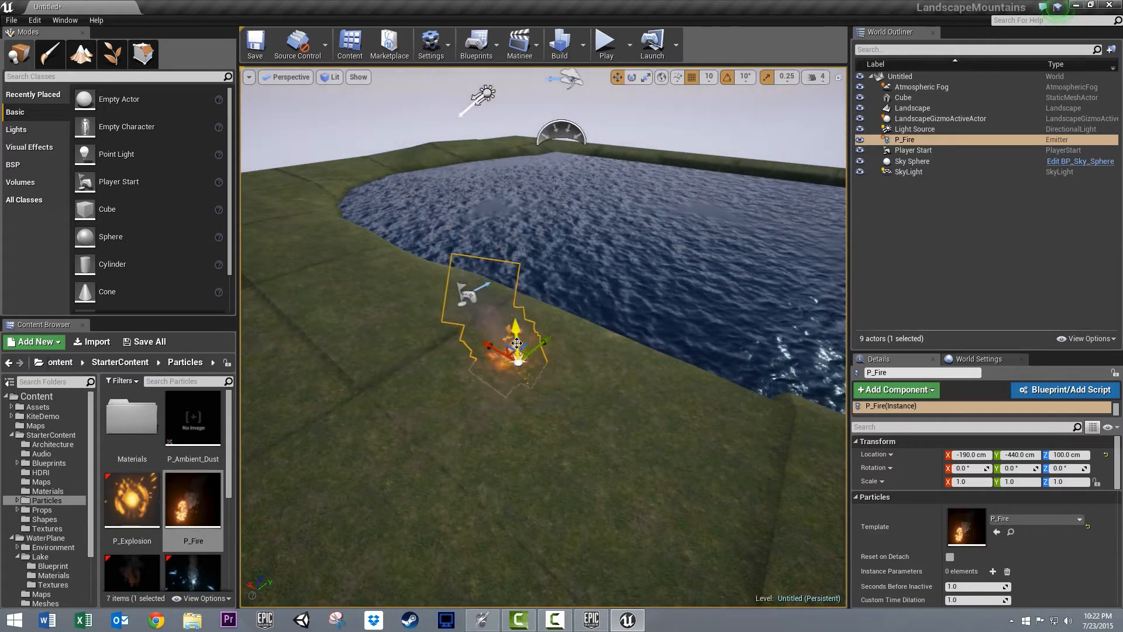
pyautogui.moveTo(515, 328); pyautogui.dragTo(514, 312)
# - Place the SM_Vegetation_Debris_002 mesh from the KiteDemo Trees content under the fire at X -150, Y -440, Z 100 cm
pyautogui.moveTo(652, 287); pyautogui.dragTo(574, 246, button='right')
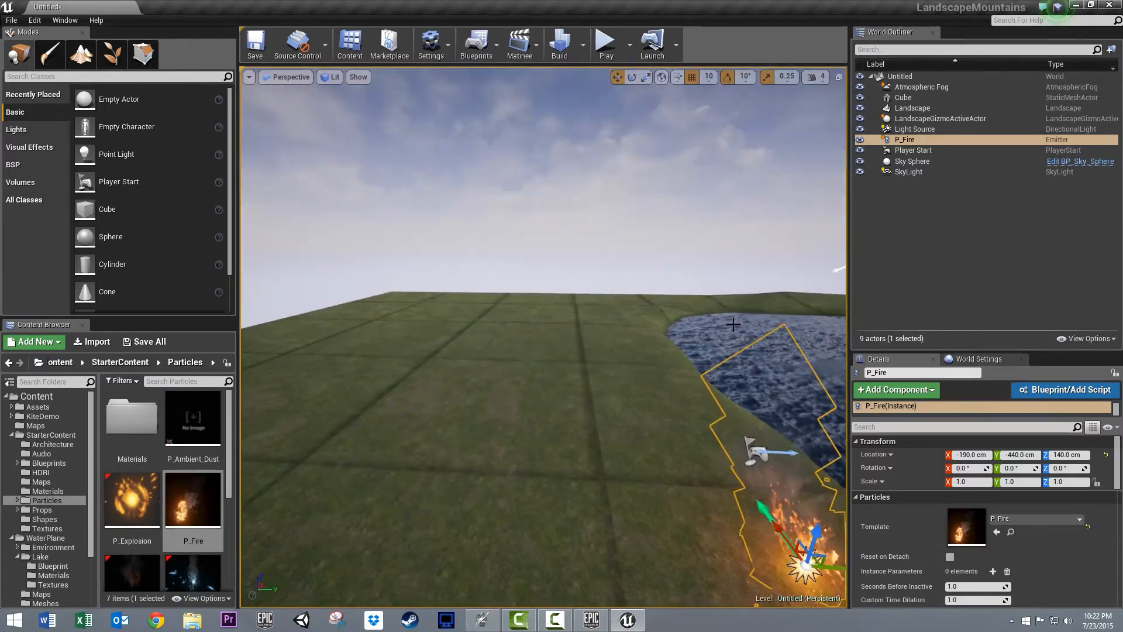
pyautogui.click(11, 416)
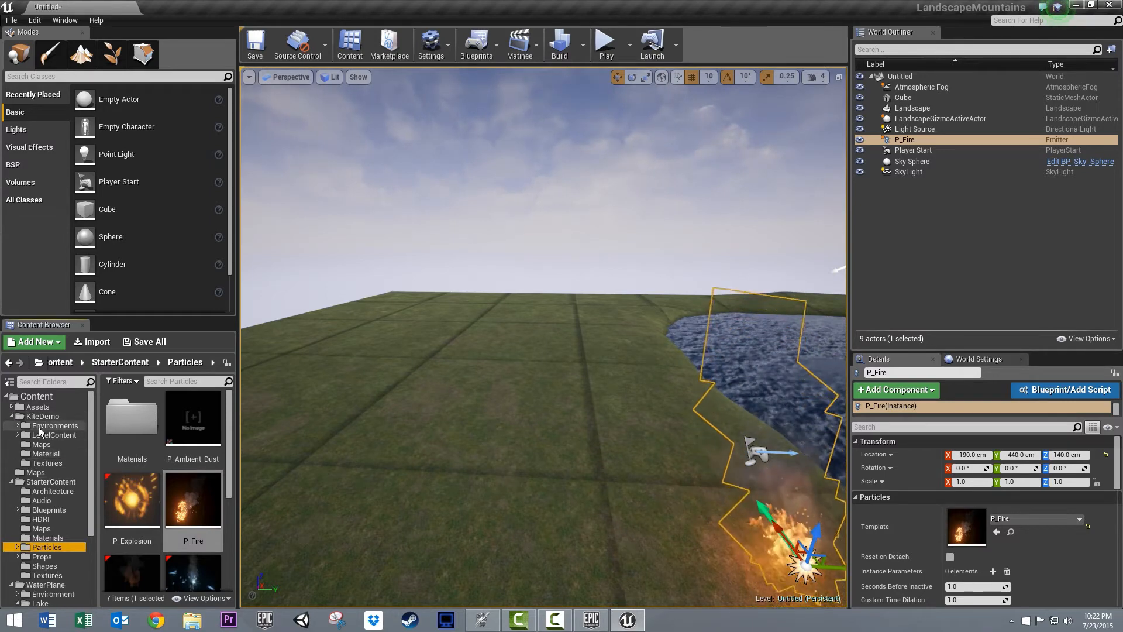
pyautogui.click(19, 426)
pyautogui.click(18, 426)
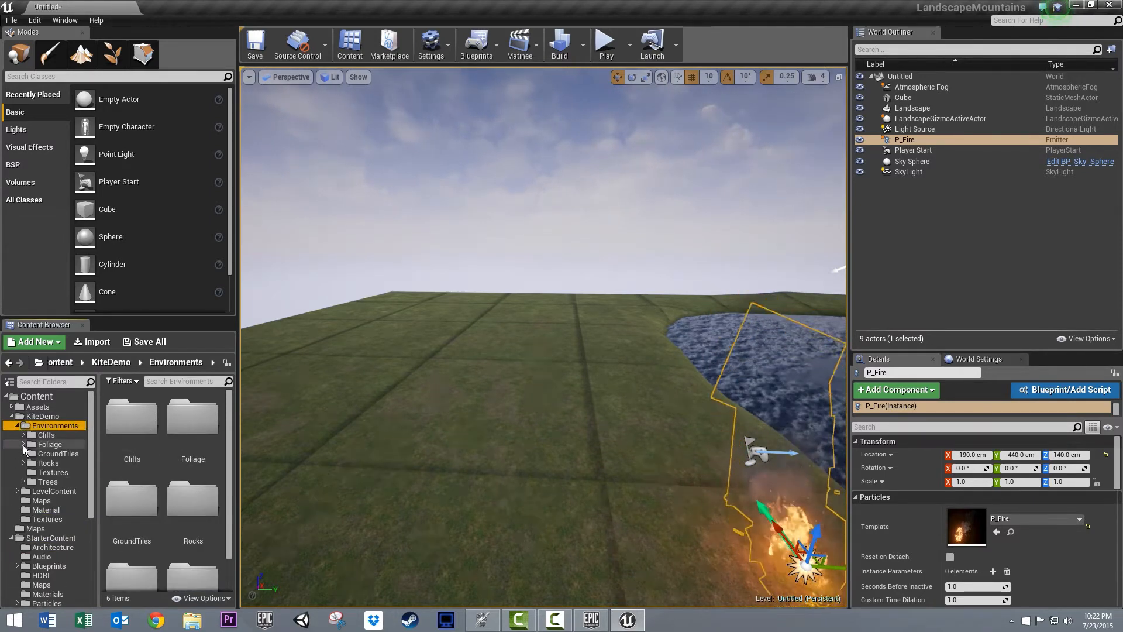
pyautogui.click(23, 482)
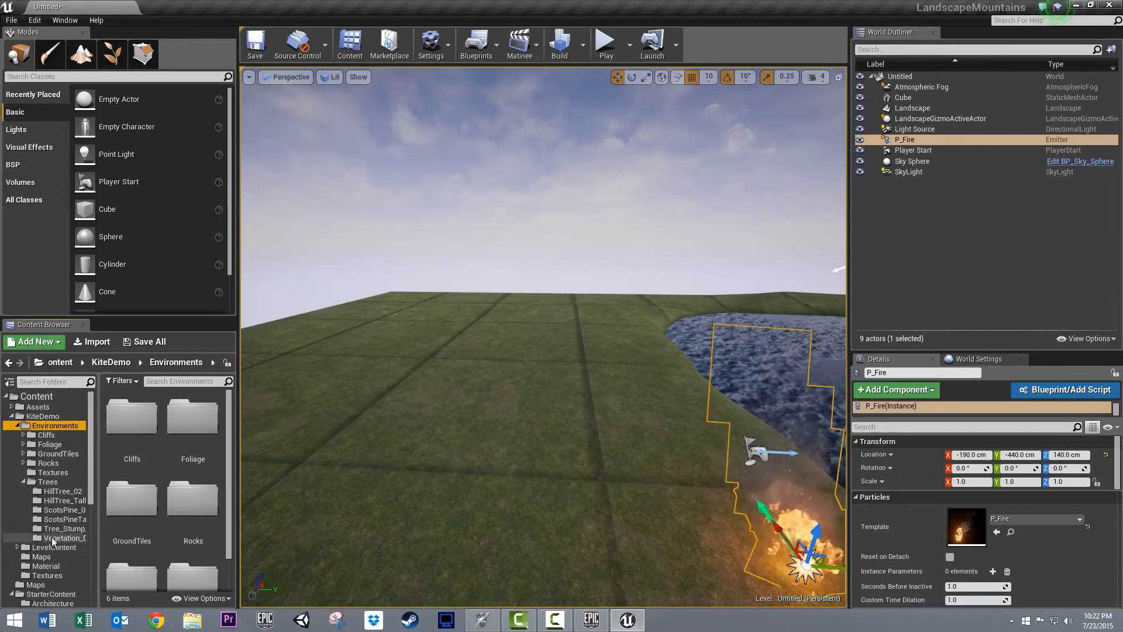
pyautogui.click(45, 538)
pyautogui.moveTo(209, 415); pyautogui.dragTo(767, 560)
# - Scale the branch under the fire uniformly to 0.5
pyautogui.moveTo(767, 560); pyautogui.dragTo(842, 583, button='right')
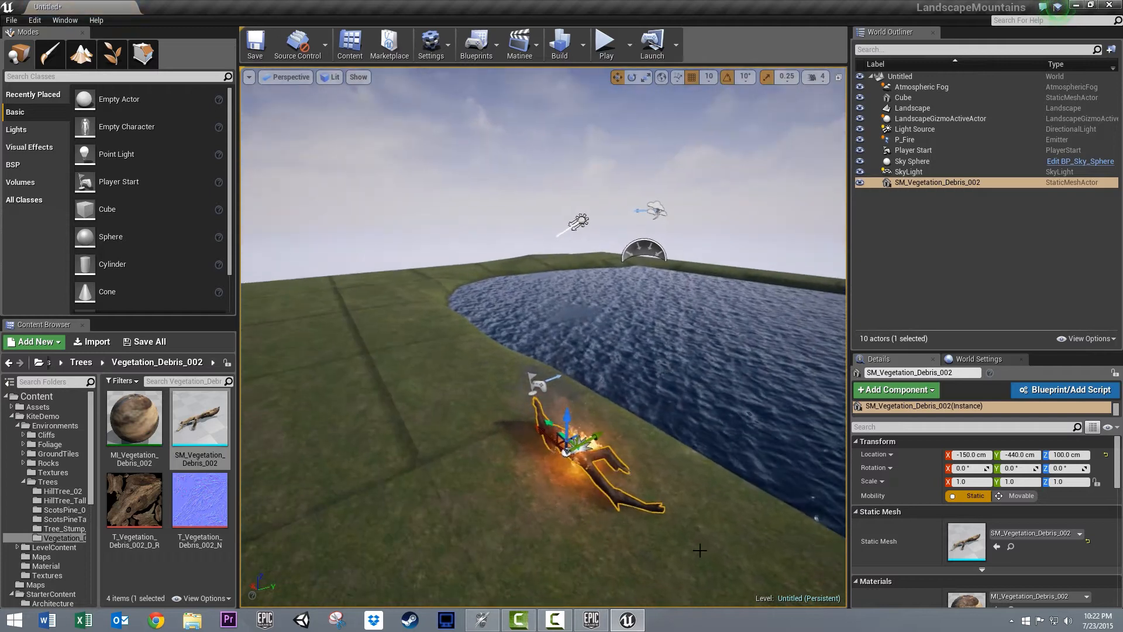
pyautogui.press('r')
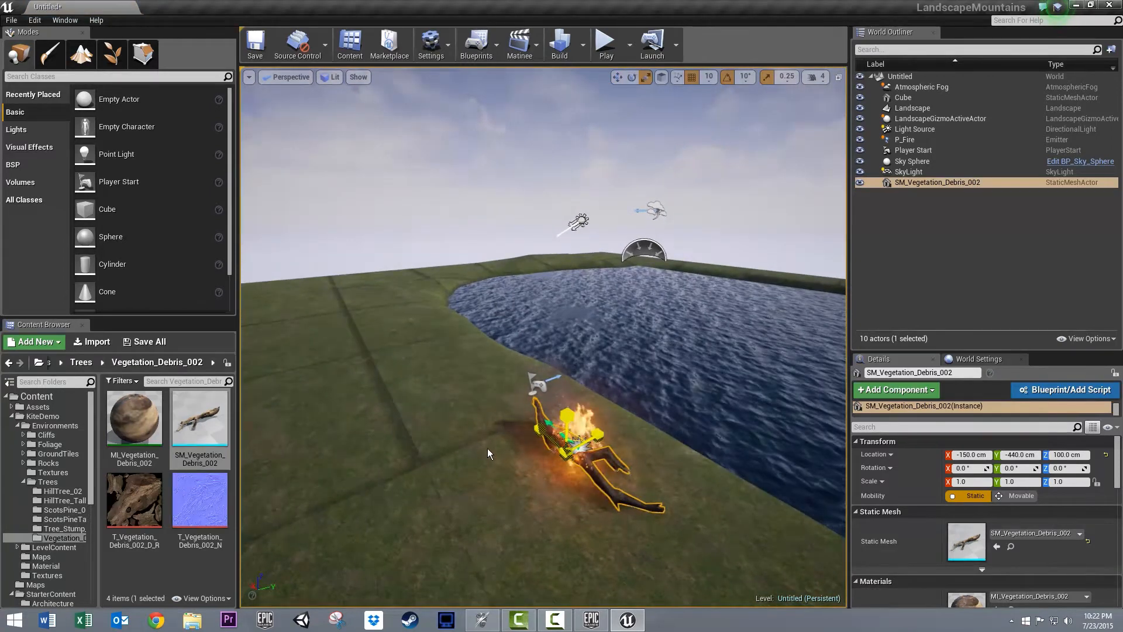
pyautogui.moveTo(583, 435); pyautogui.dragTo(544, 483)
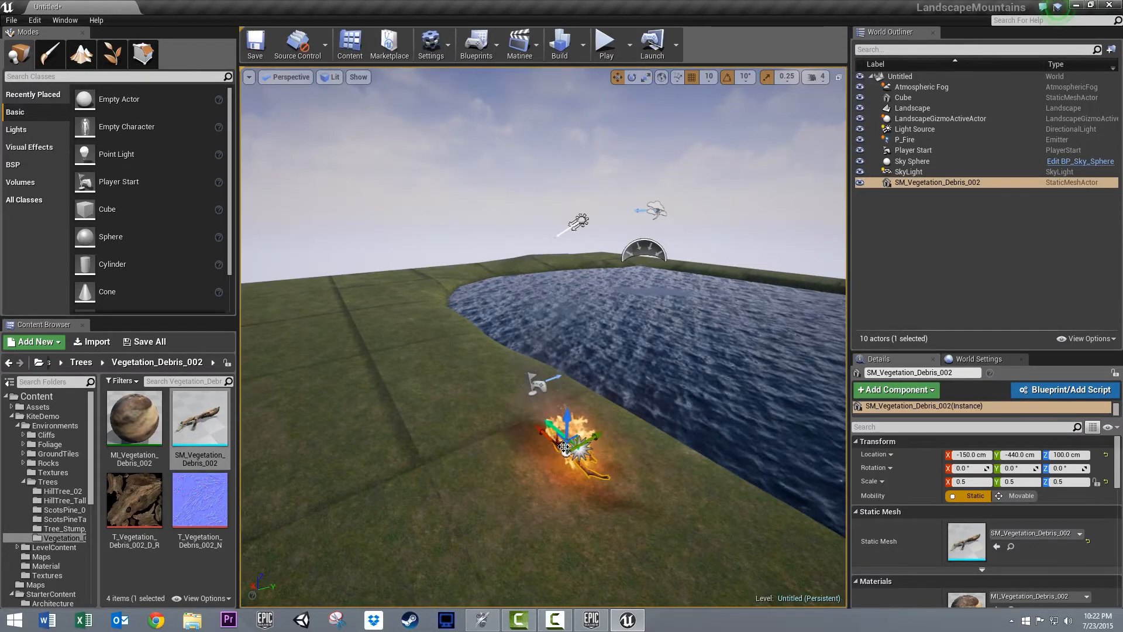
# - Lay a duplicate of the branch, rotated -70° about Z, across the original at Y -430 cm
pyautogui.press('w')
pyautogui.keyDown('alt'); pyautogui.moveTo(599, 437); pyautogui.dragTo(533, 483); pyautogui.keyUp('alt')
pyautogui.press('e')
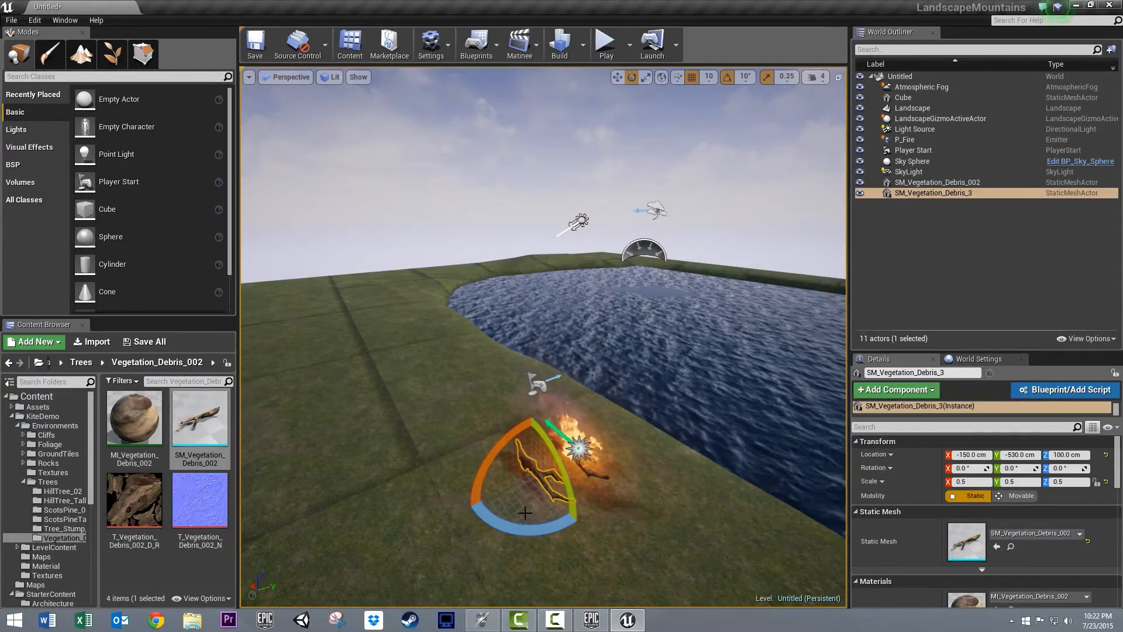
pyautogui.moveTo(527, 532); pyautogui.dragTo(737, 321)
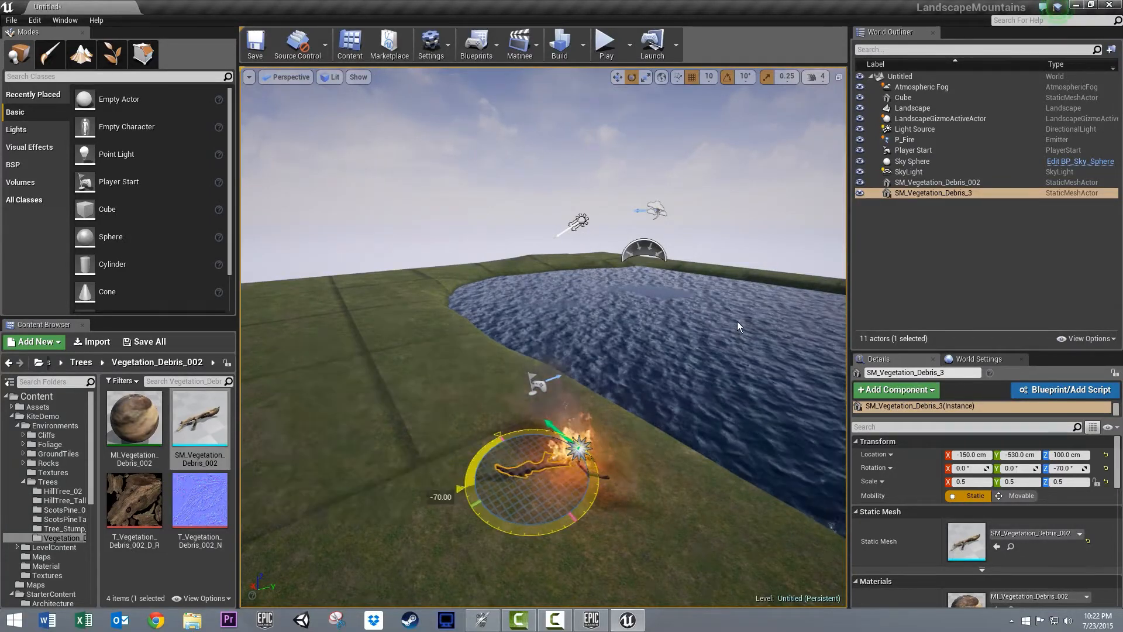
pyautogui.press('w')
pyautogui.moveTo(557, 473); pyautogui.dragTo(593, 446)
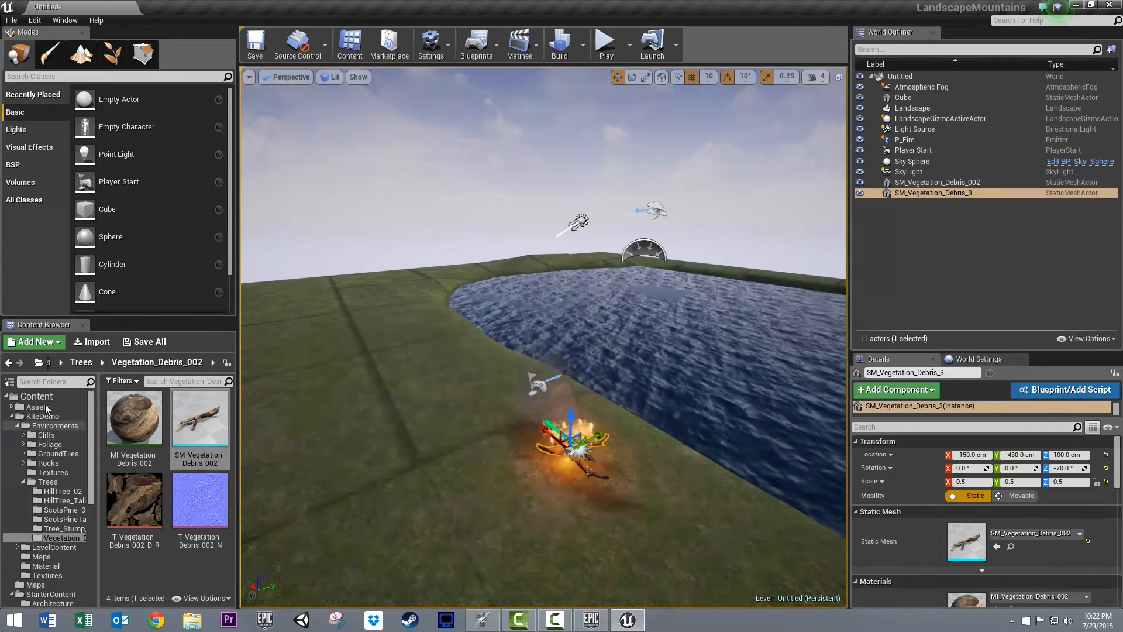
# - Add the Fire01_Cue and Fire_Sparks01_Cue sounds from the StarterContent Audio folder at the campfire
pyautogui.scroll(-2, 26, 573)
pyautogui.scroll(-9, 26, 574)
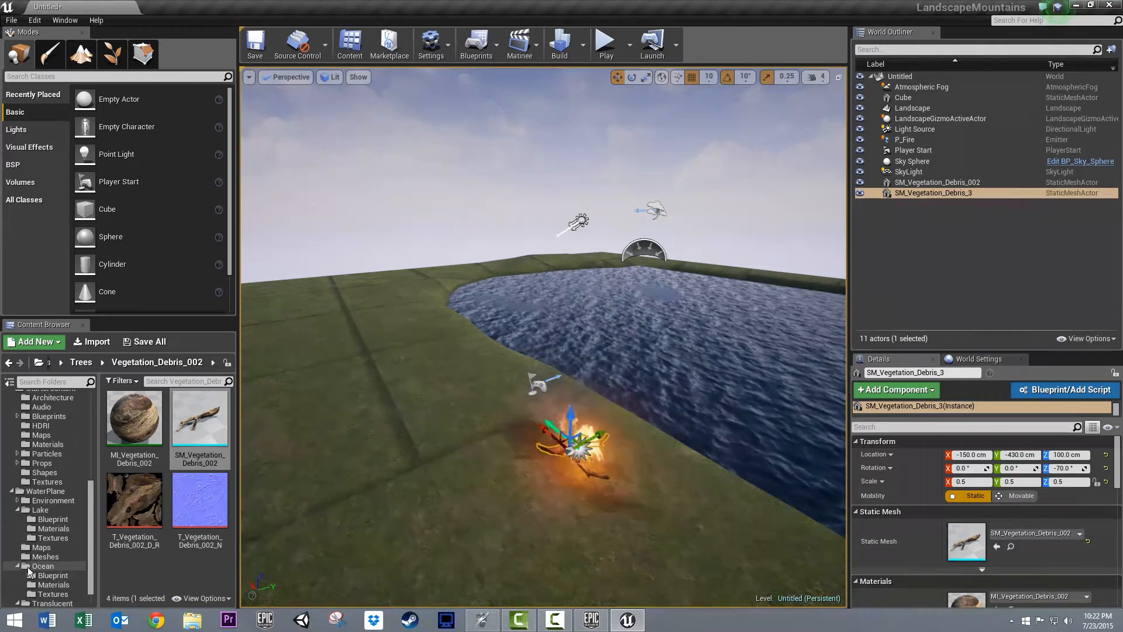
pyautogui.scroll(5, 30, 567)
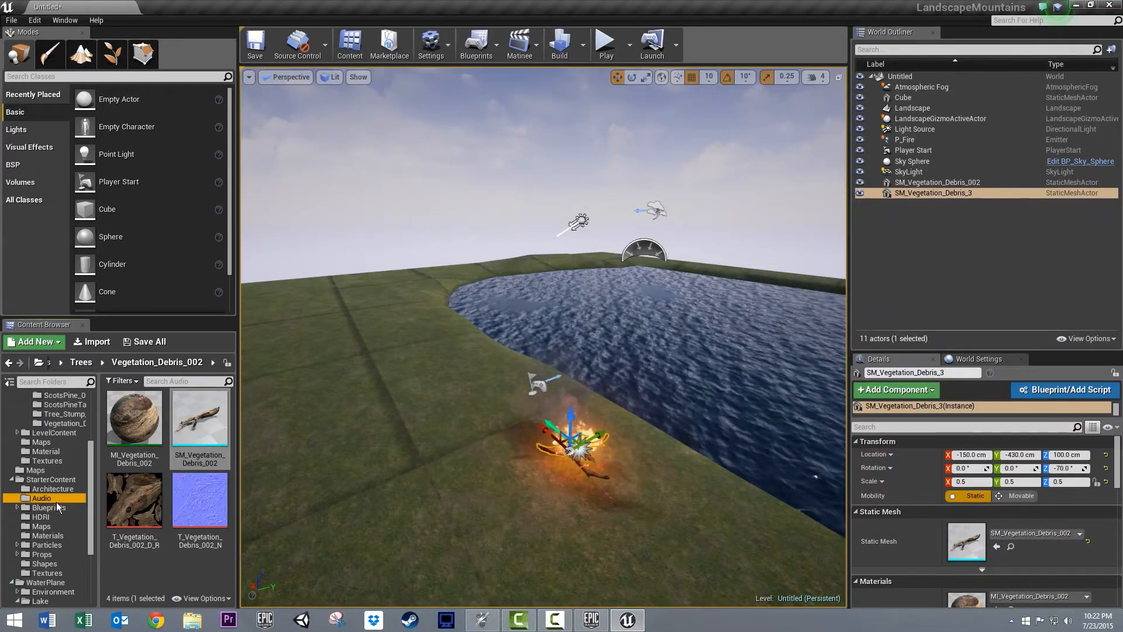
pyautogui.click(52, 498)
pyautogui.scroll(-3, 218, 425)
pyautogui.scroll(-1, 218, 425)
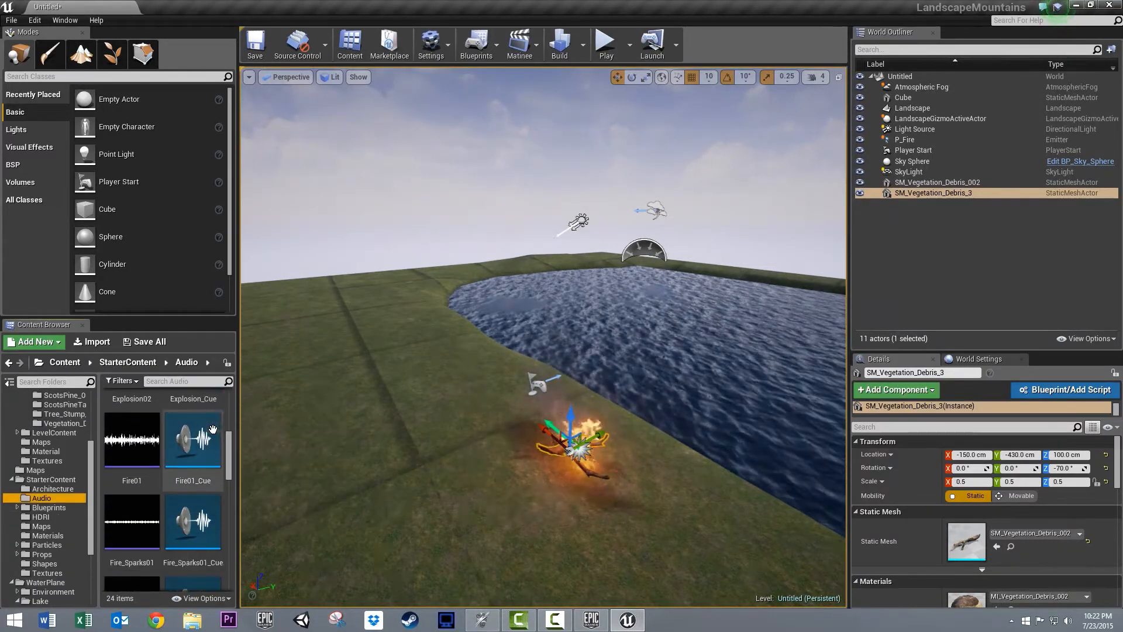
pyautogui.click(193, 457)
pyautogui.moveTo(210, 439); pyautogui.dragTo(576, 449)
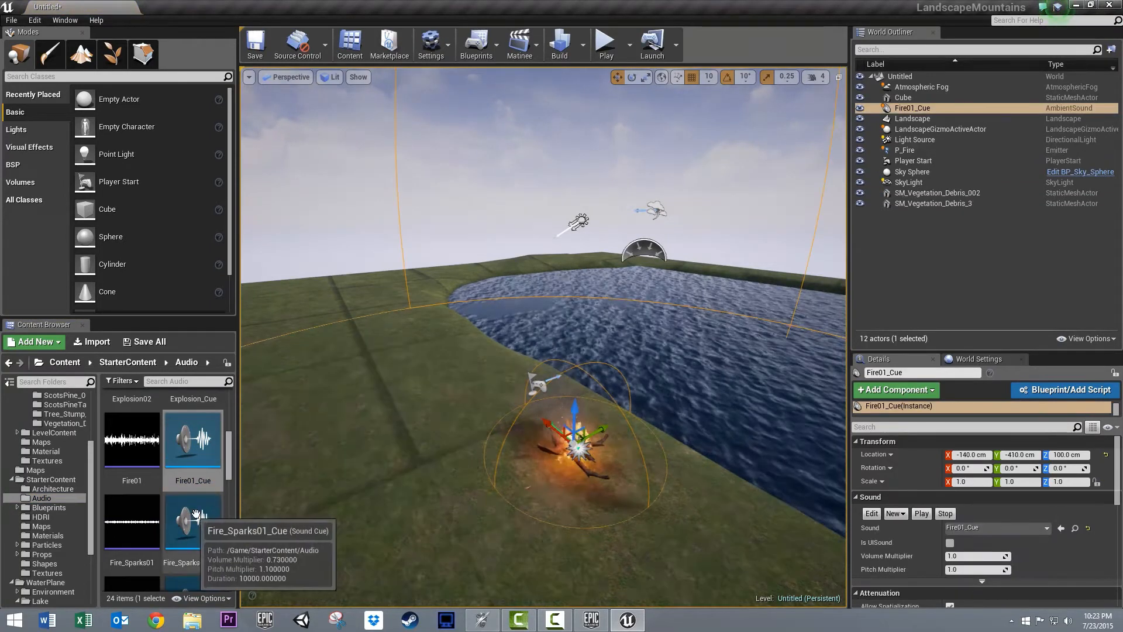
pyautogui.moveTo(193, 521); pyautogui.dragTo(577, 472)
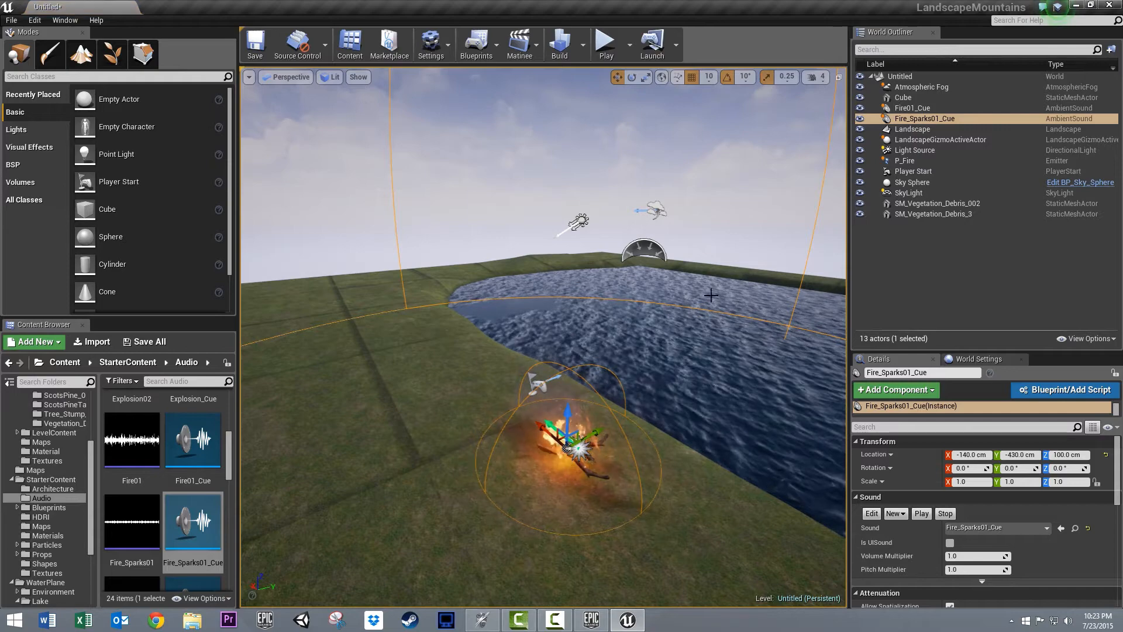
# - Play-test the level, moving around the campfire and across the lake, and end the play session
pyautogui.moveTo(375, 339); pyautogui.dragTo(297, 250, button='right')
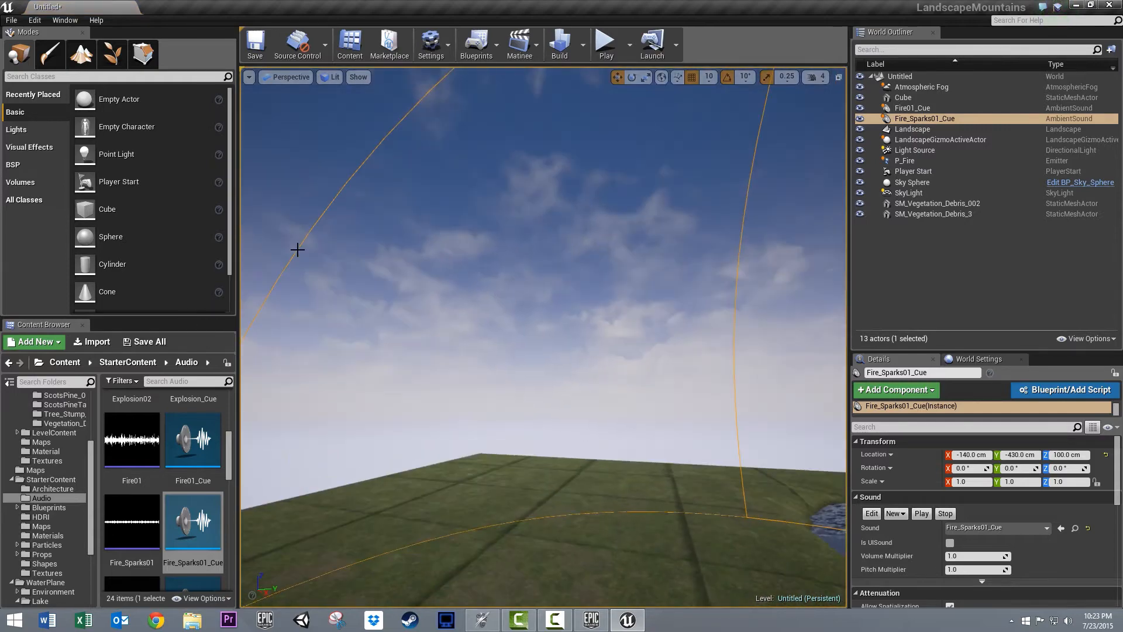
pyautogui.click(606, 44)
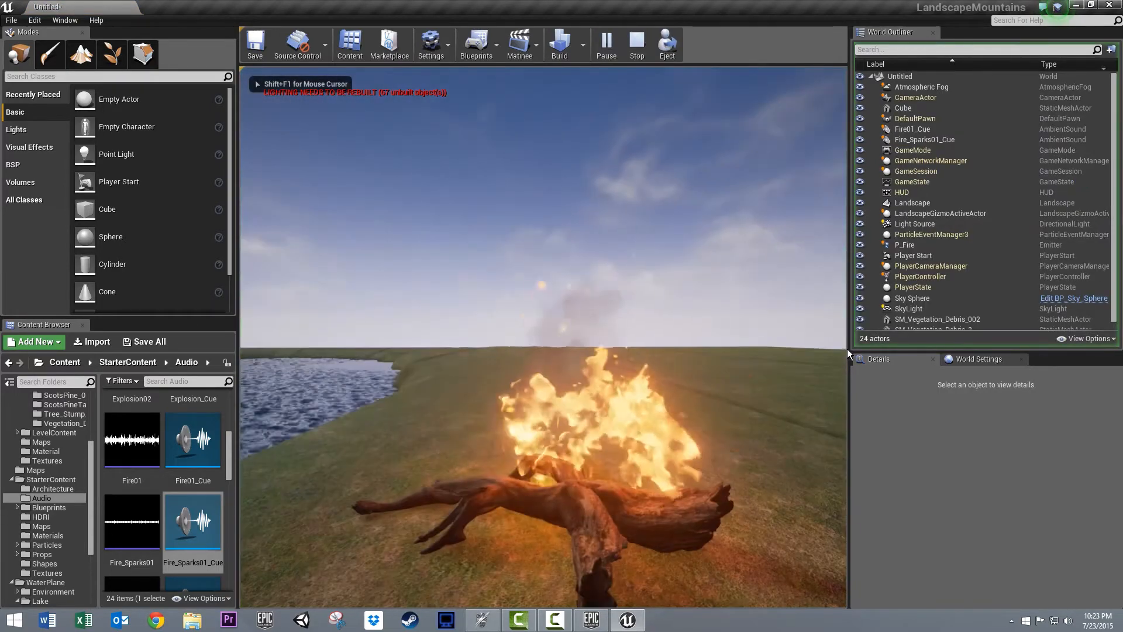
pyautogui.press('w')
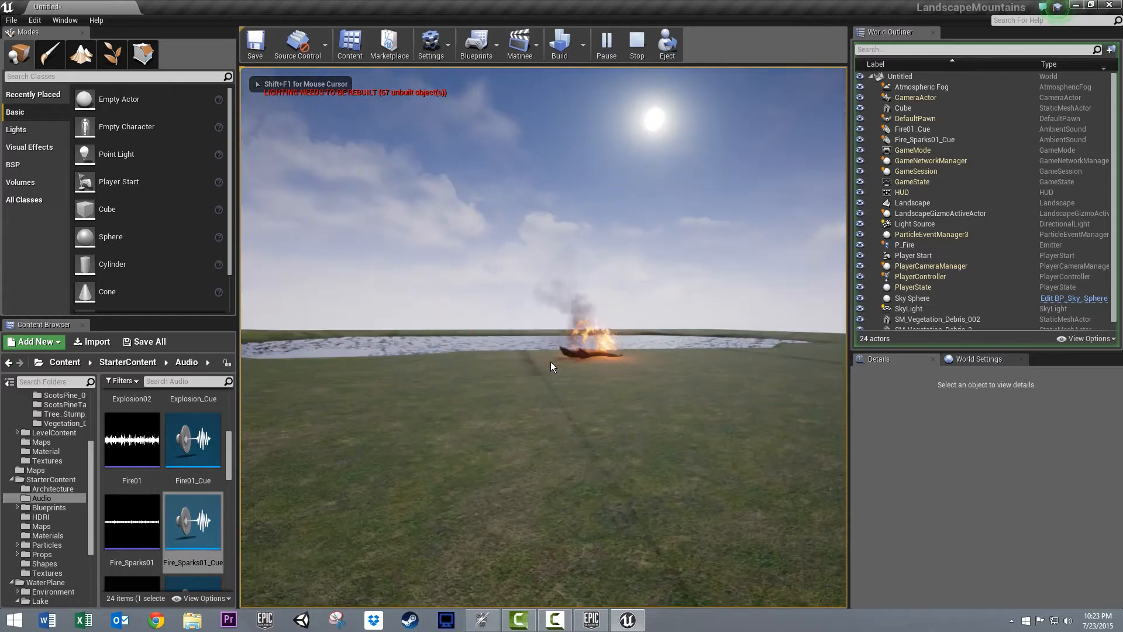
pyautogui.press('d')
pyautogui.press('s')
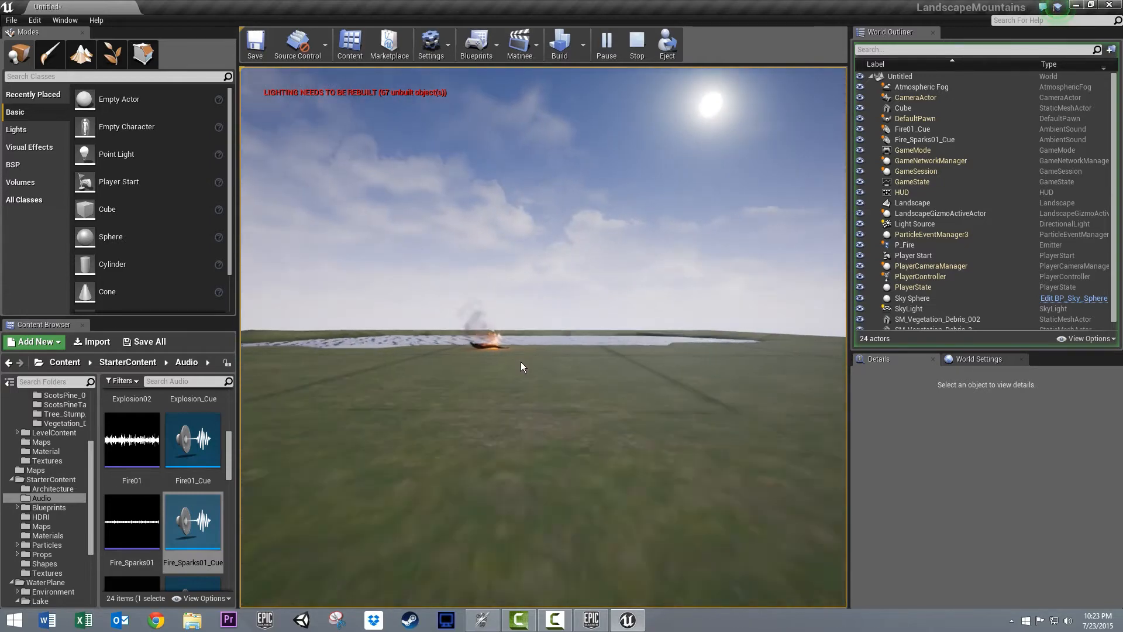
pyautogui.press('w')
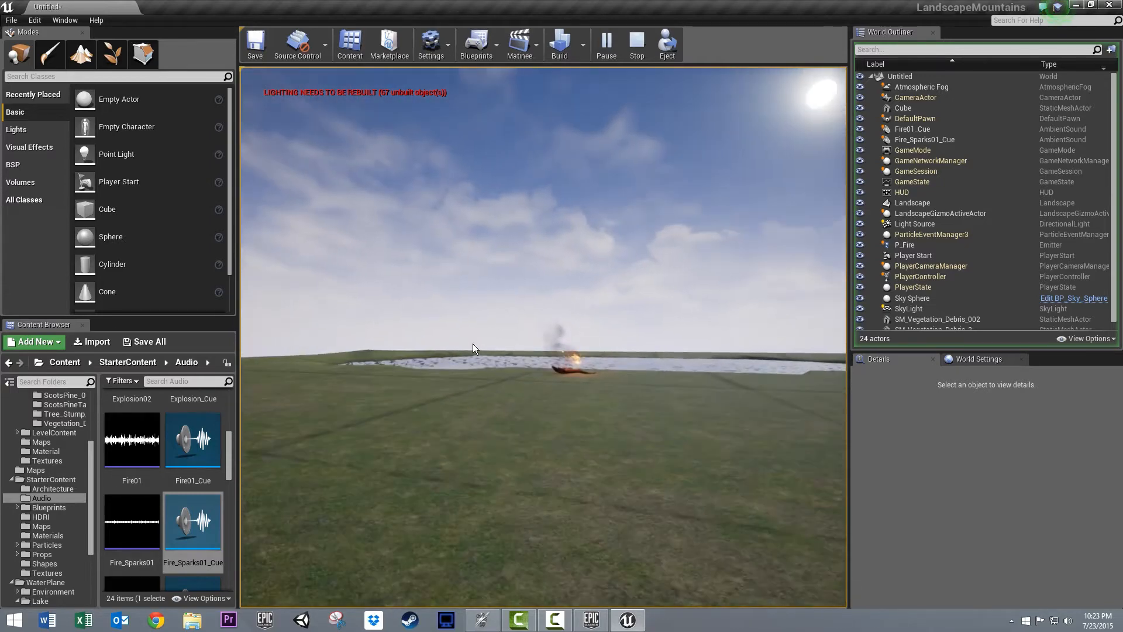
pyautogui.press('w')
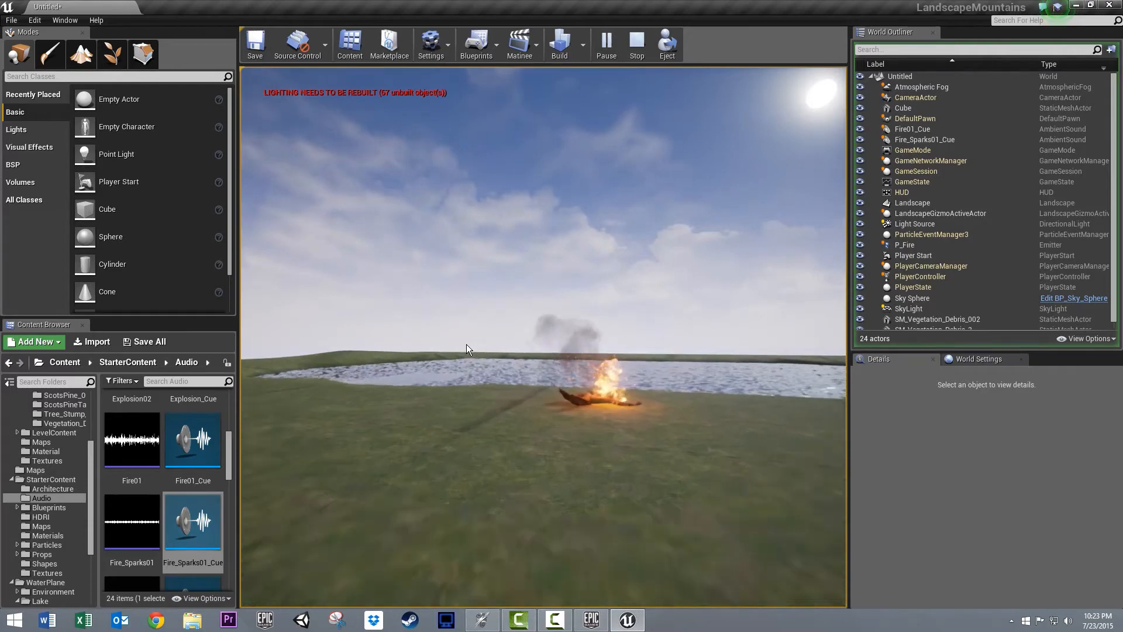
pyautogui.press('w')
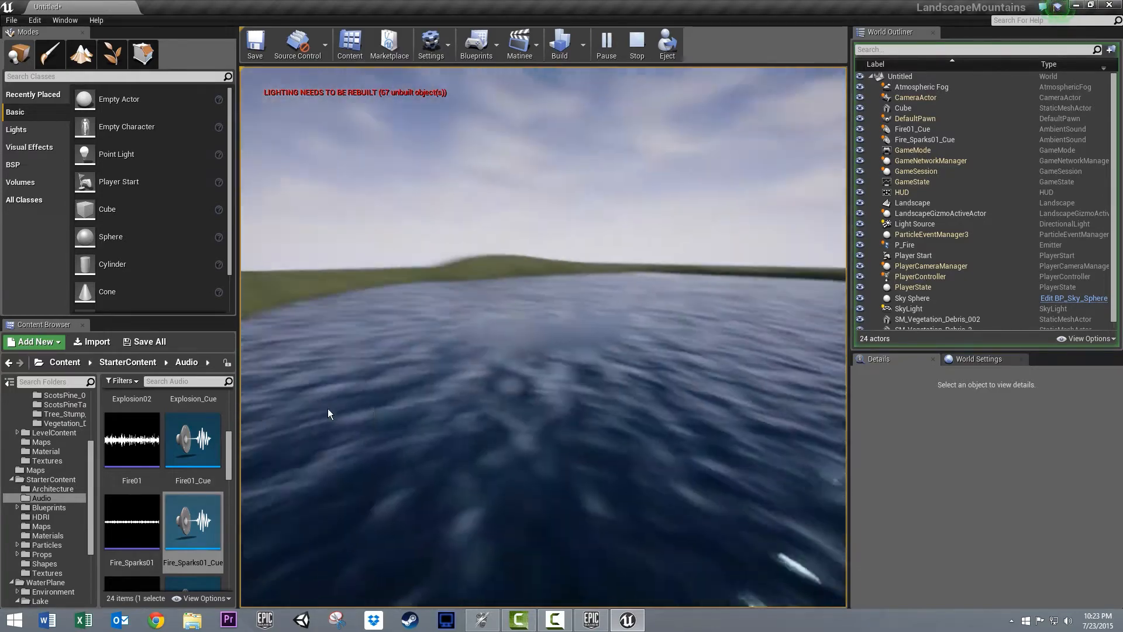
pyautogui.press('w')
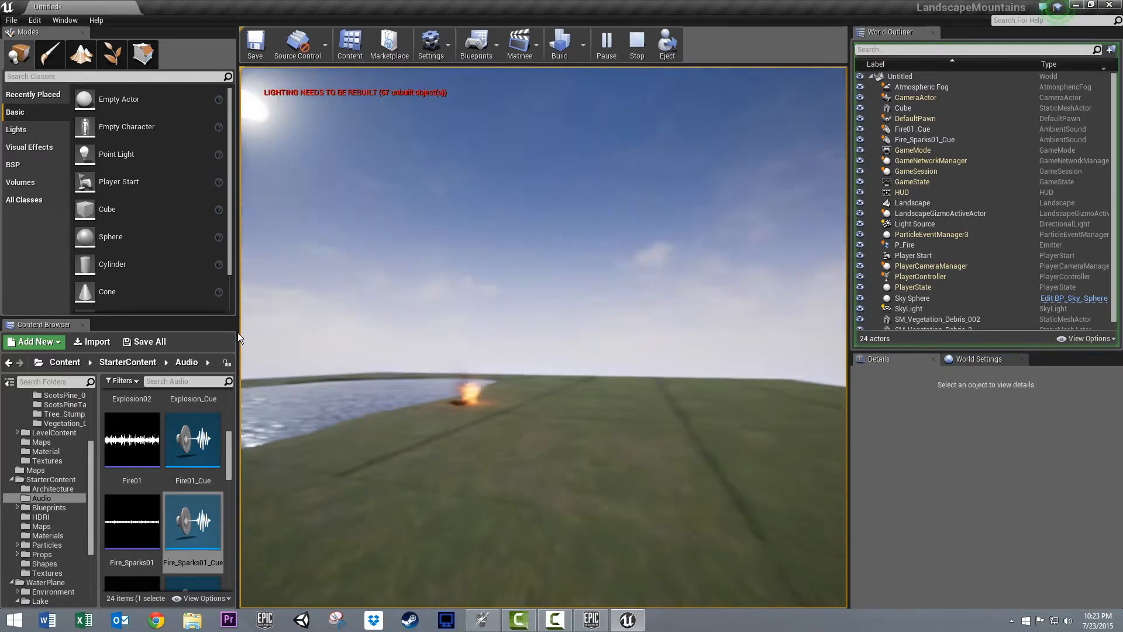
pyautogui.press('Escape')
# - Reduce the water cube's Z scale to 7 and raise it to Z -290 cm so it fits beneath the landscape
pyautogui.moveTo(552, 356); pyautogui.dragTo(523, 369, button='right')
pyautogui.press('s')
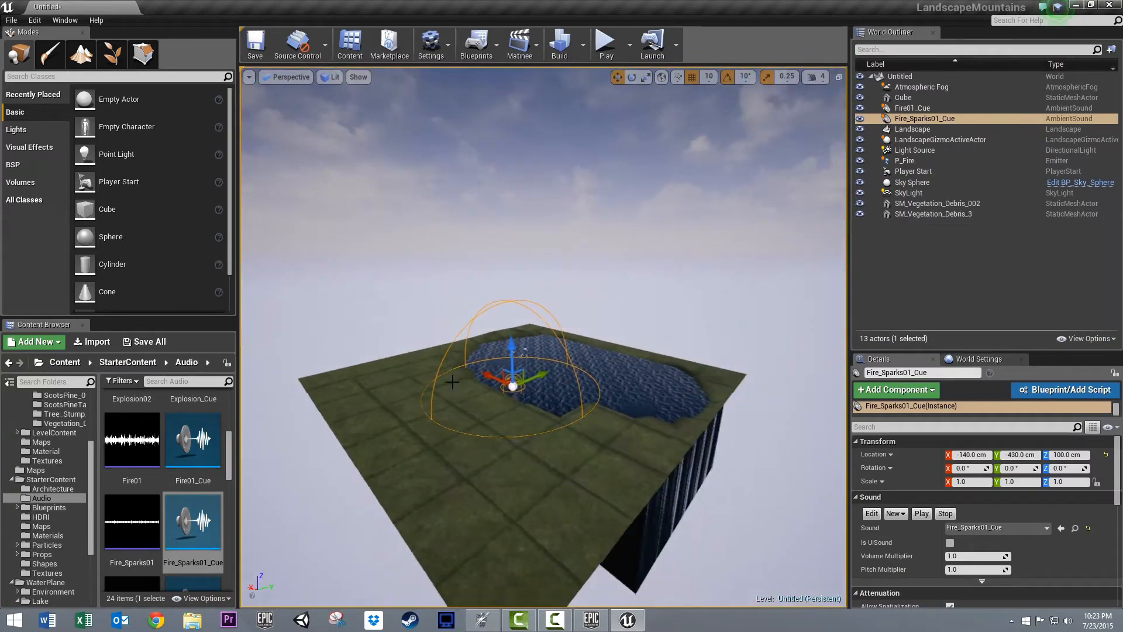
pyautogui.scroll(-4, 387, 329)
pyautogui.scroll(5, 387, 330)
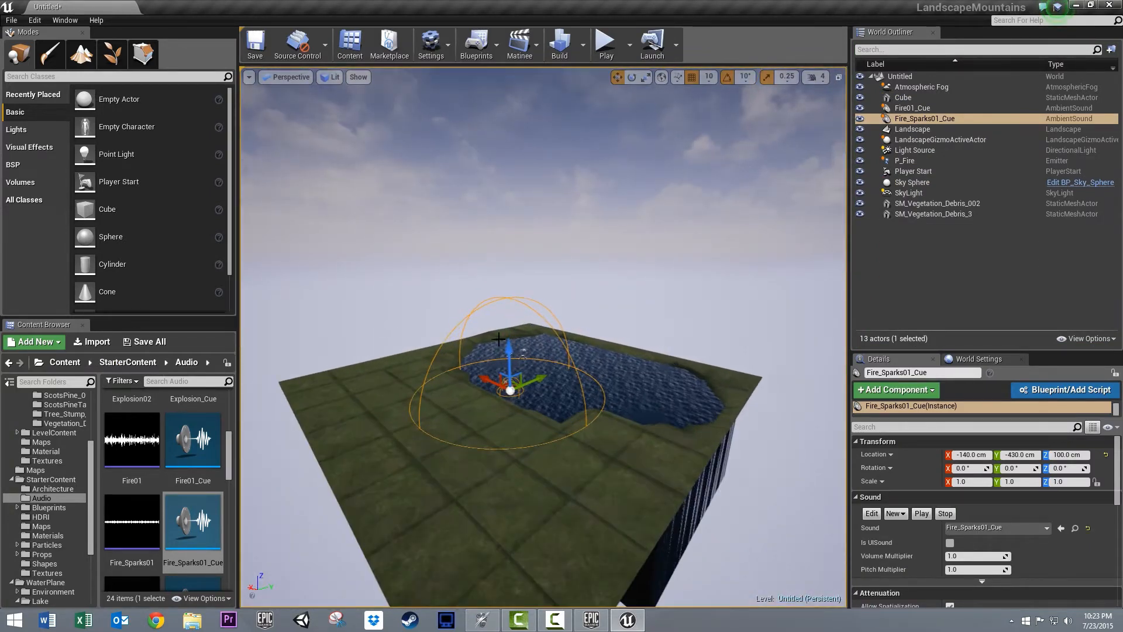
pyautogui.click(675, 404)
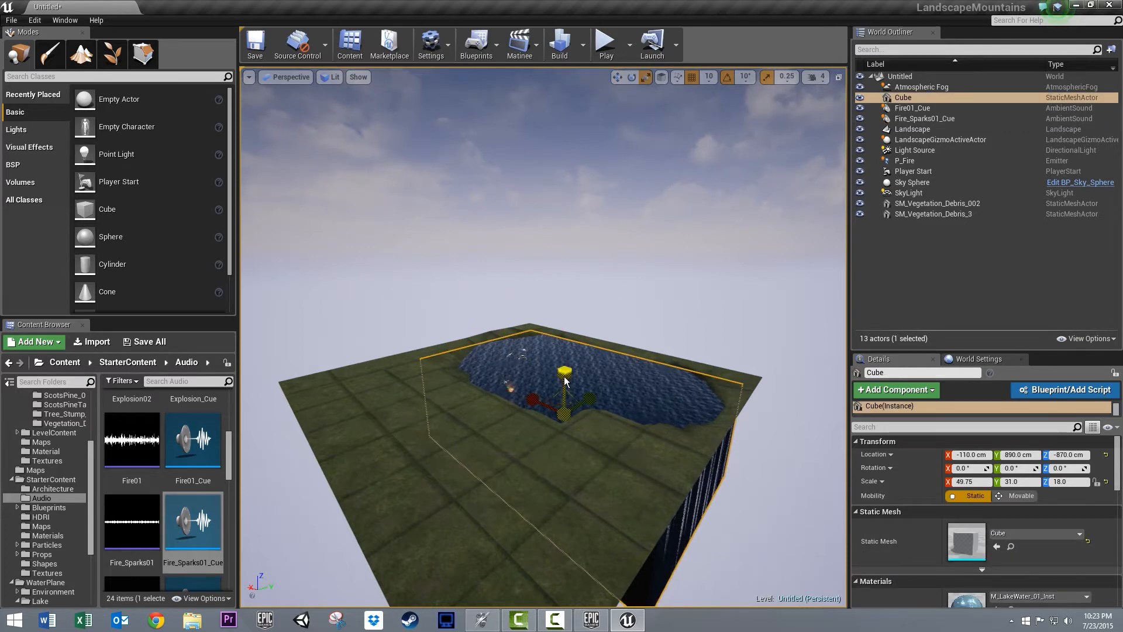
pyautogui.moveTo(554, 543); pyautogui.dragTo(554, 609)
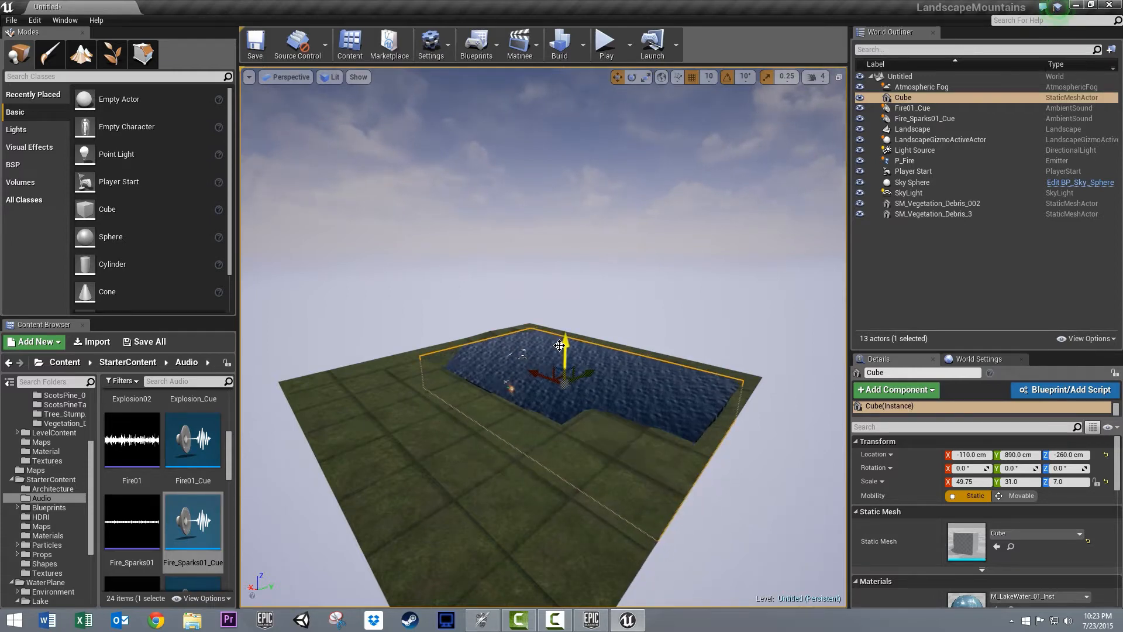
# - Place the SM_GroundRevealRock001 mesh beside the lake at X 880, Y -240, Z 100 cm, rotated 70° about Z and scaled 5.25 in X and Y
pyautogui.click(430, 381)
pyautogui.scroll(10, 440, 336)
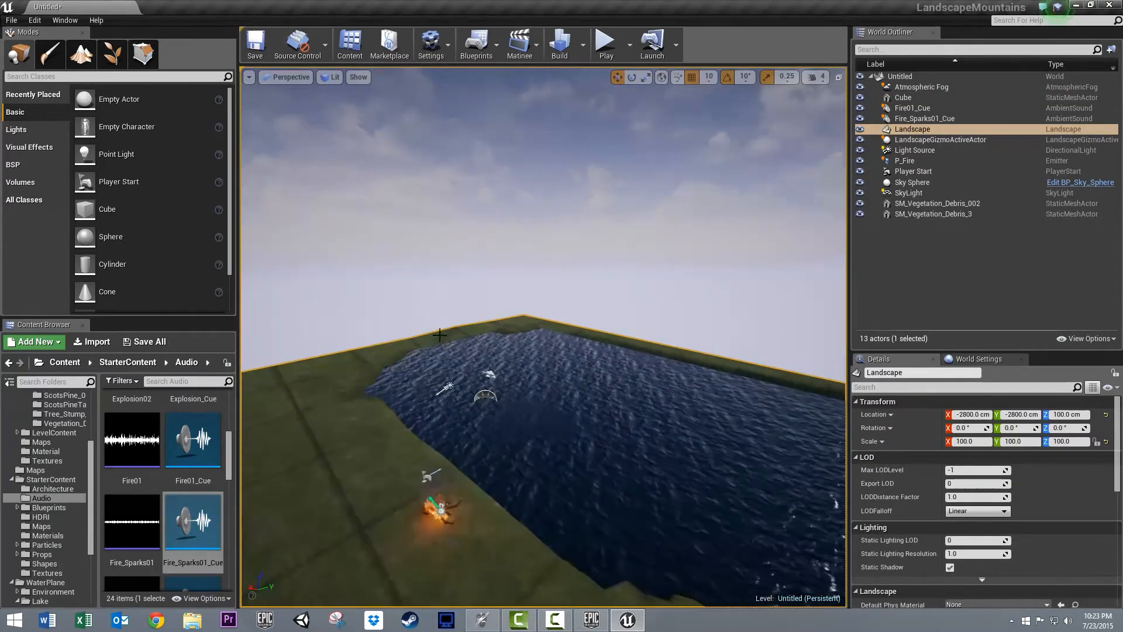
pyautogui.moveTo(440, 334); pyautogui.dragTo(297, 324, button='right')
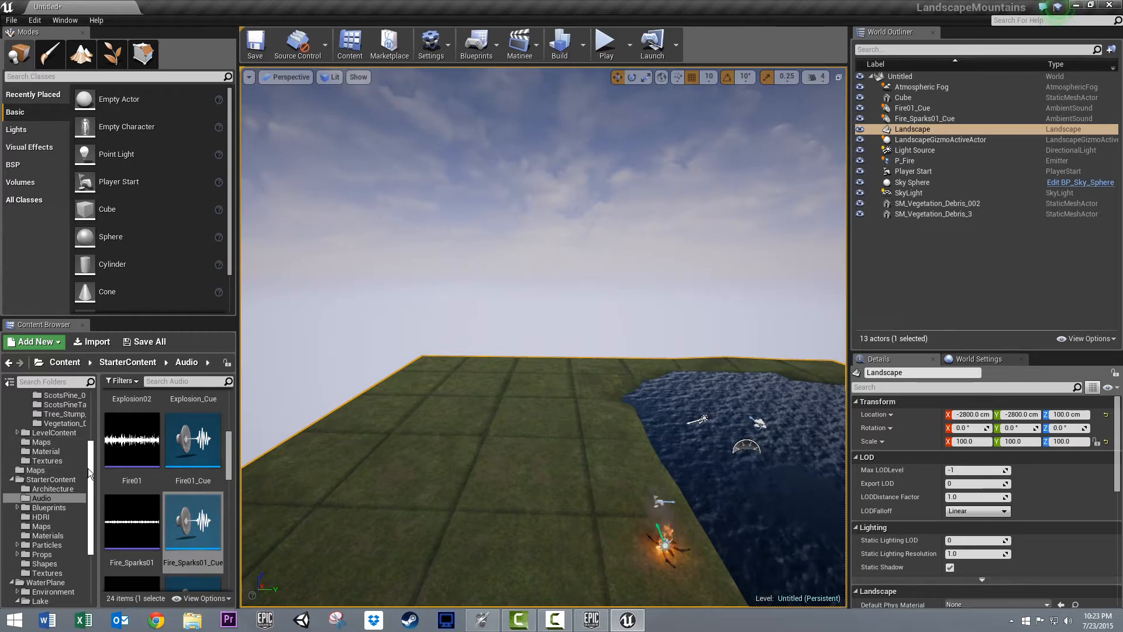
pyautogui.moveTo(88, 472); pyautogui.dragTo(103, 414)
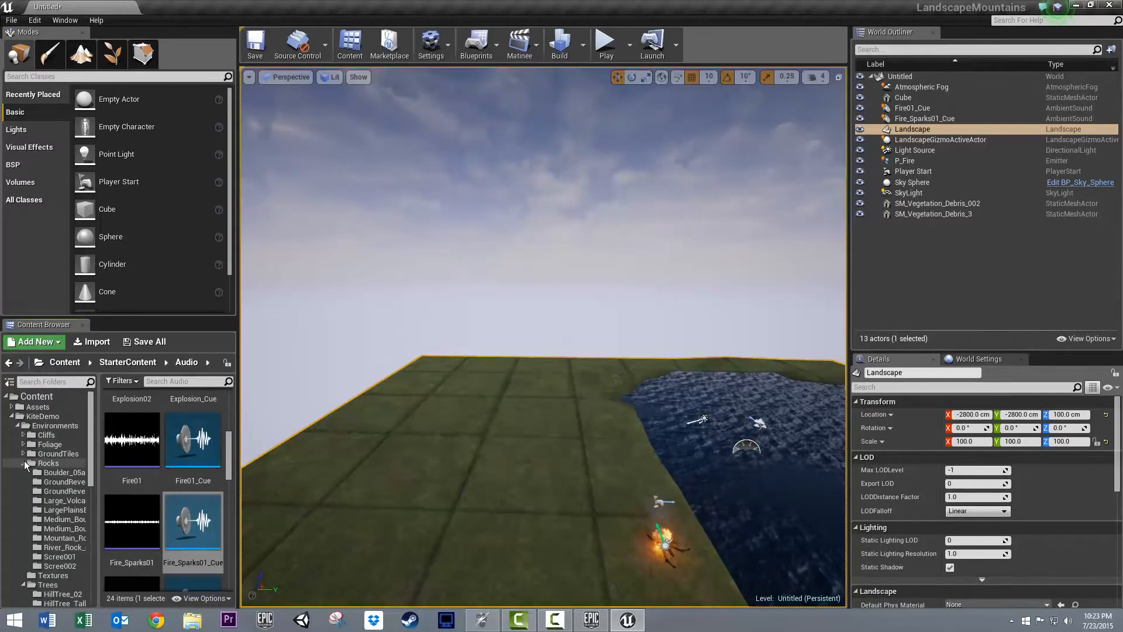
pyautogui.click(62, 482)
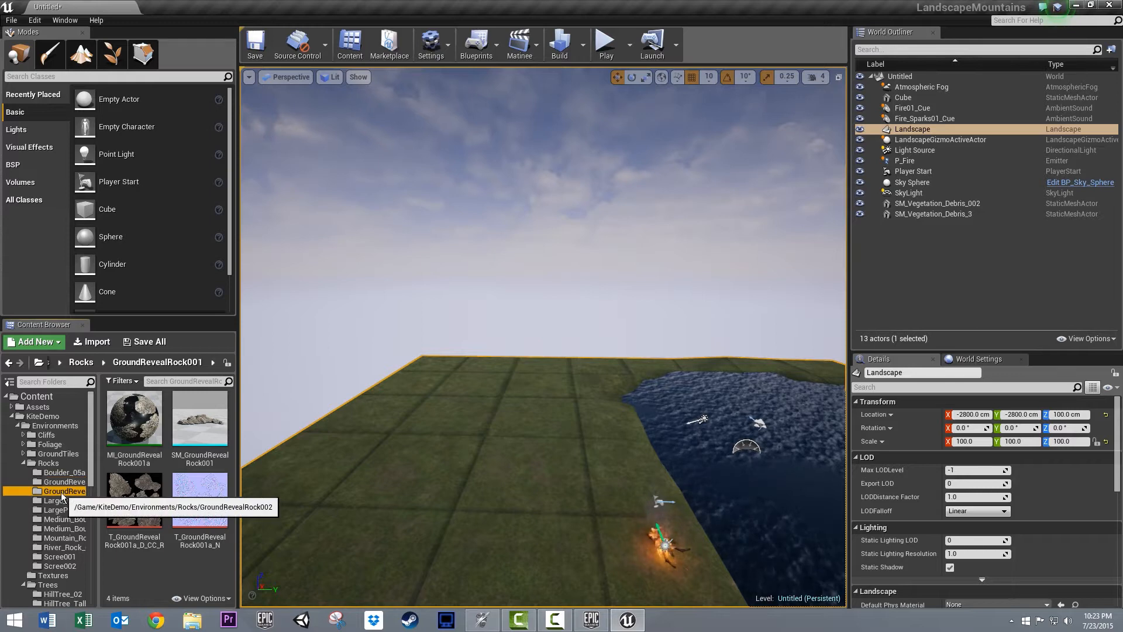
pyautogui.moveTo(199, 424); pyautogui.dragTo(642, 427)
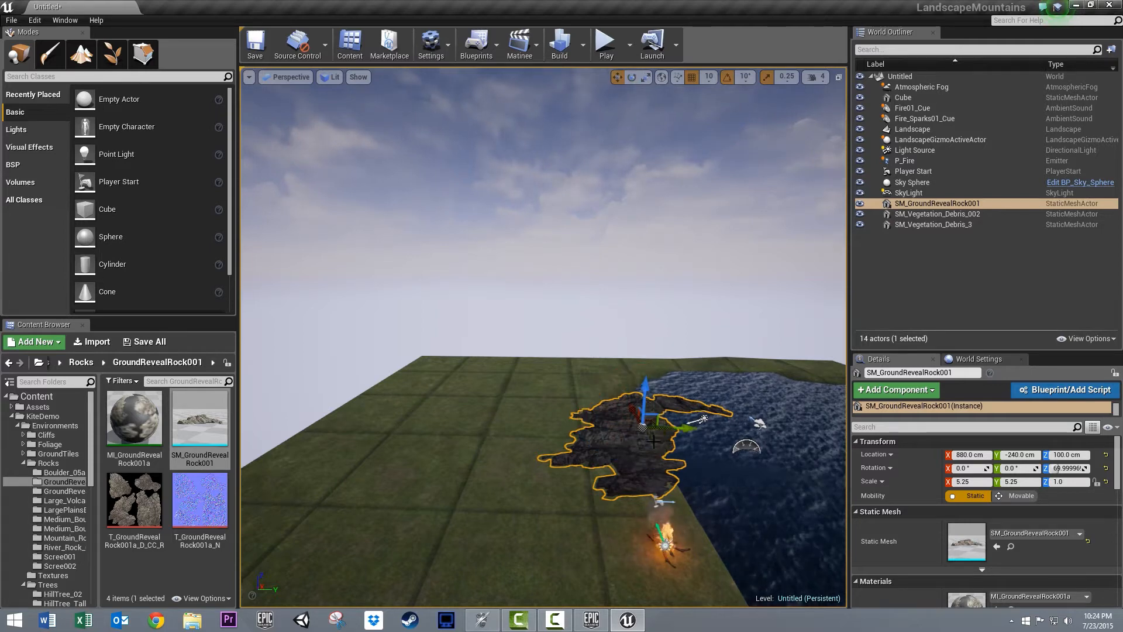
# - Move the rock along the lakeshore away from the campfire to X 1420 cm and raise it to Z 120 cm
pyautogui.moveTo(642, 406)
pyautogui.mouseDown()
pyautogui.moveTo(645, 345)
pyautogui.moveTo(635, 415)
pyautogui.mouseUp()
pyautogui.moveTo(677, 432); pyautogui.dragTo(1034, 631, button='right')
pyautogui.press('w')
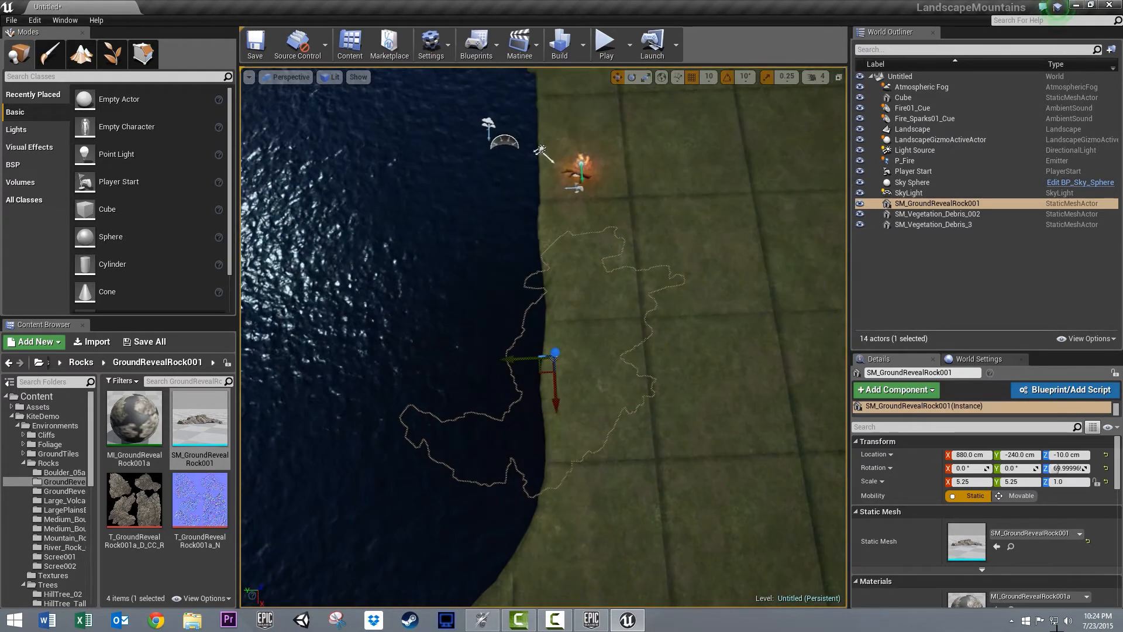
pyautogui.moveTo(555, 403); pyautogui.dragTo(552, 512)
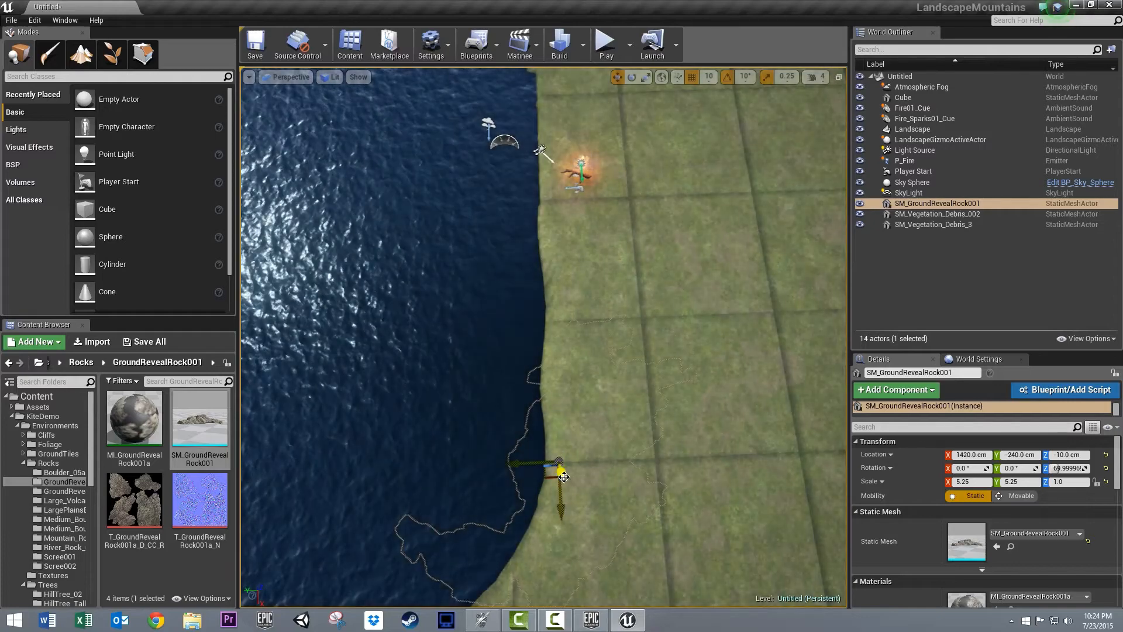
pyautogui.moveTo(559, 472)
pyautogui.mouseDown()
pyautogui.moveTo(558, 463)
pyautogui.moveTo(561, 494)
pyautogui.moveTo(561, 484)
pyautogui.mouseUp()
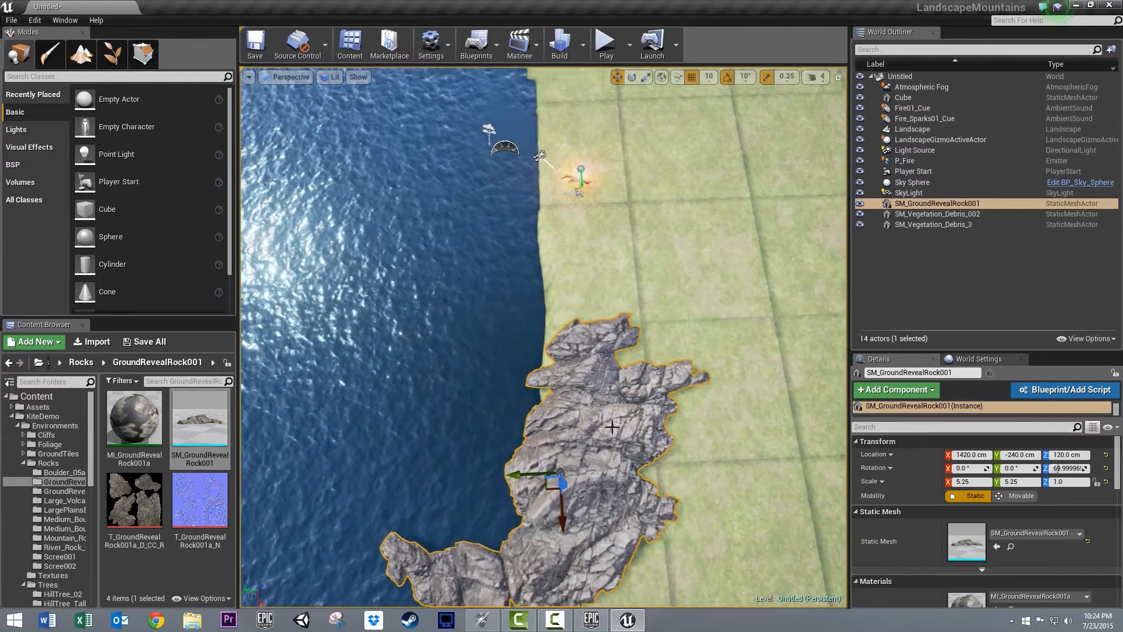
# - Stretch the lakeshore rock vertically to a Z scale of 4.75
pyautogui.moveTo(562, 483); pyautogui.dragTo(819, 351, button='right')
pyautogui.press('w')
pyautogui.moveTo(1122, 426); pyautogui.dragTo(912, 386, button='right')
pyautogui.press('r')
pyautogui.moveTo(579, 442); pyautogui.dragTo(585, 285)
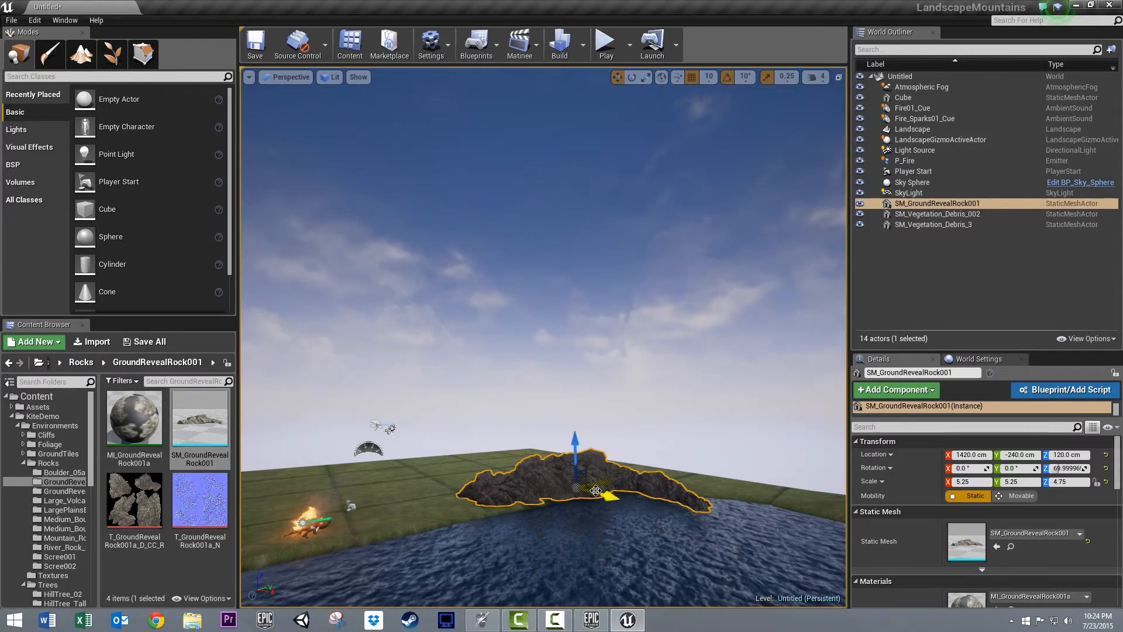
# - Place a duplicate of the rock, rotated to 140° about Z, next to the original at X 1760, Y 790, Z 50 cm
pyautogui.keyDown('alt'); pyautogui.moveTo(612, 495); pyautogui.dragTo(585, 552); pyautogui.keyUp('alt')
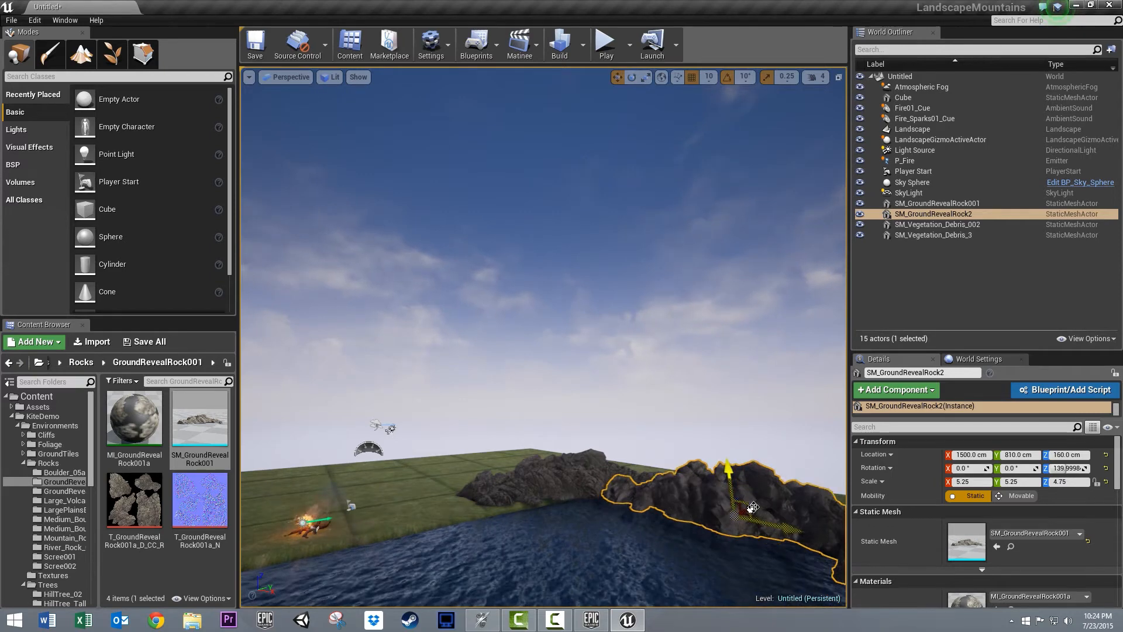
pyautogui.moveTo(754, 511)
pyautogui.mouseDown()
pyautogui.moveTo(749, 533)
pyautogui.moveTo(768, 522)
pyautogui.mouseUp()
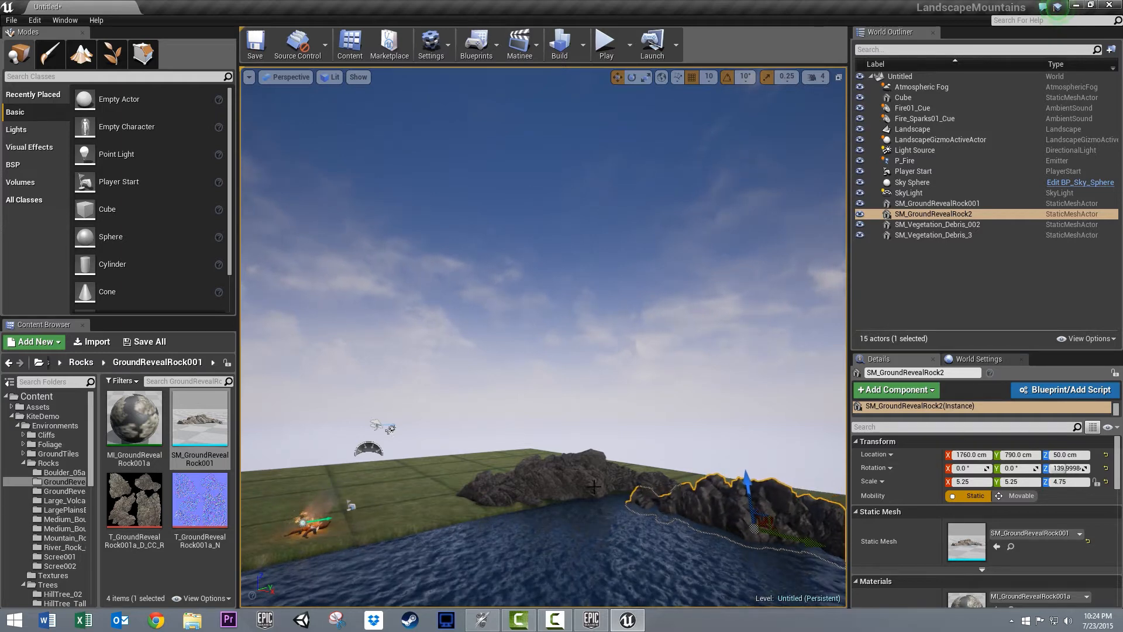
# - Reposition the original rock to Y -200 cm and Z 100 cm so it meets its duplicate
pyautogui.click(625, 474)
pyautogui.moveTo(577, 456); pyautogui.dragTo(577, 463)
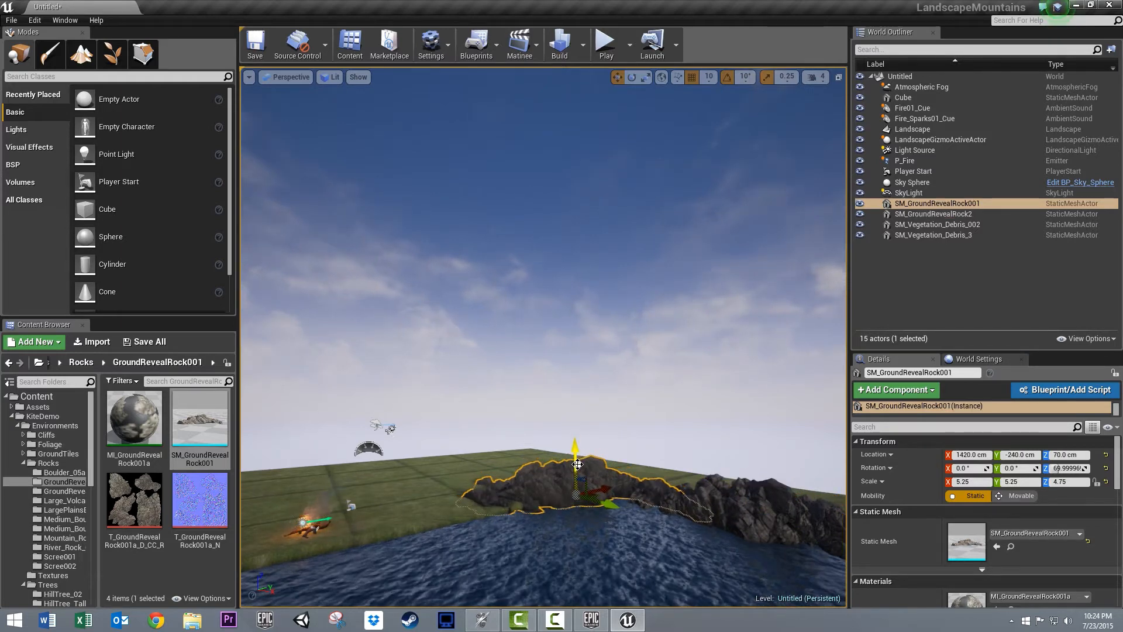
pyautogui.moveTo(608, 507); pyautogui.dragTo(613, 514)
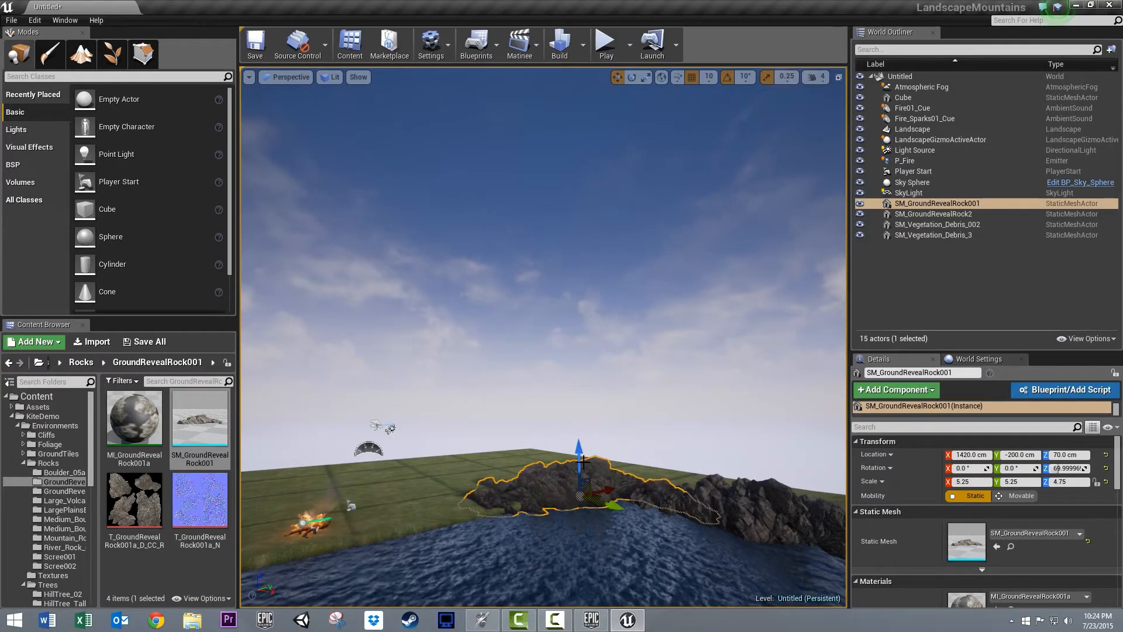
pyautogui.moveTo(578, 458); pyautogui.dragTo(578, 455)
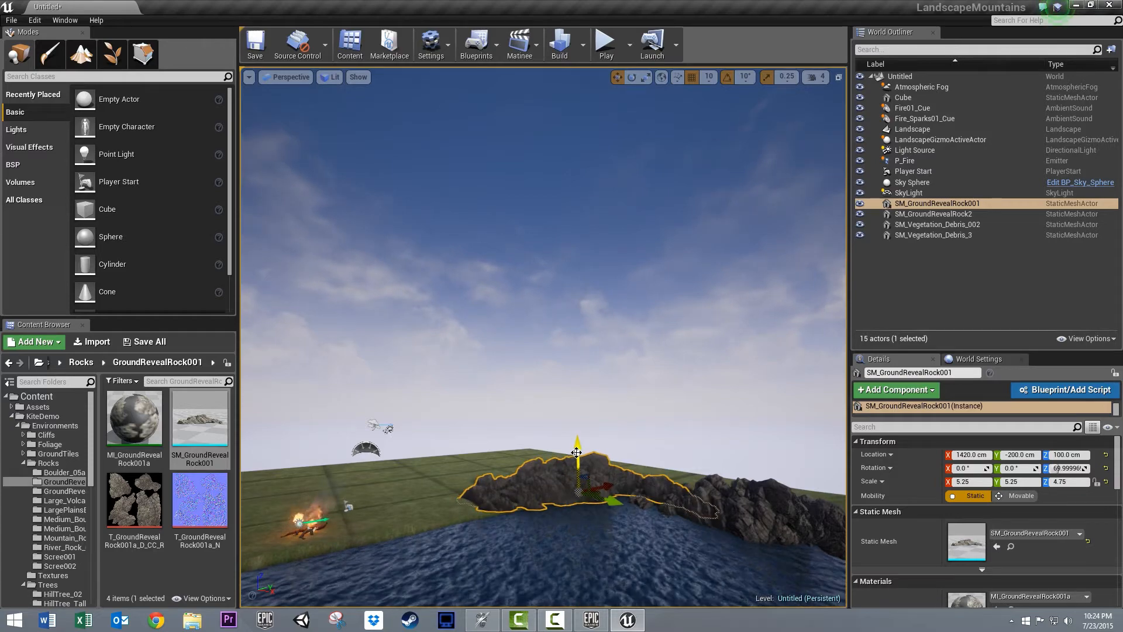
# - Switch to Foliage mode and add the HillTree_02 mesh from the KiteDemo Trees content as a foliage type
pyautogui.moveTo(576, 452); pyautogui.dragTo(426, 557, button='right')
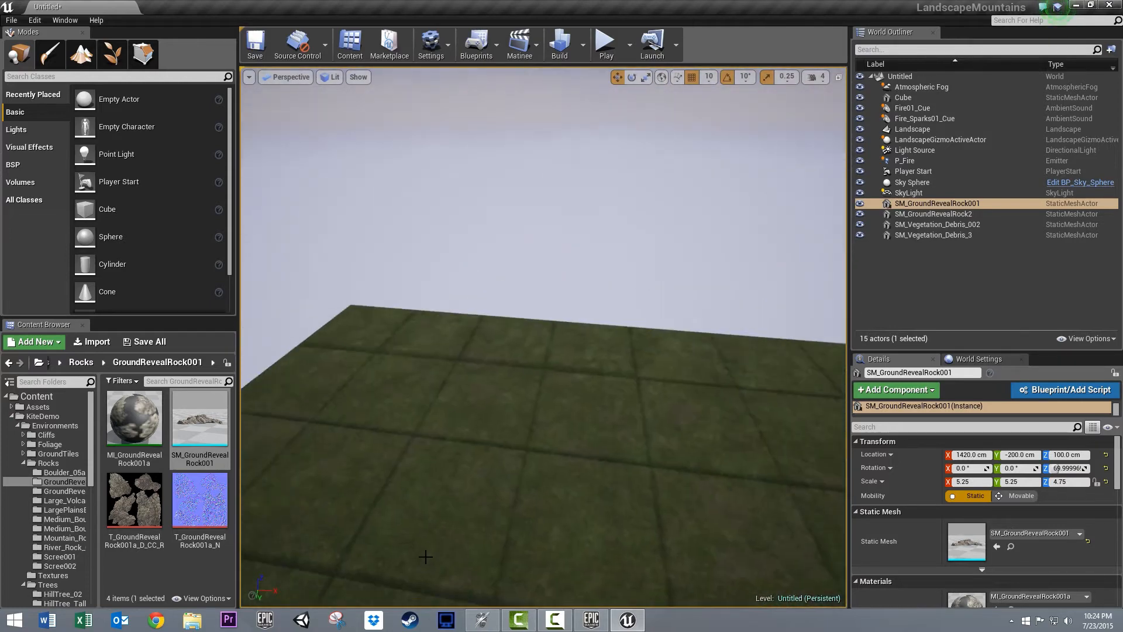
pyautogui.click(110, 49)
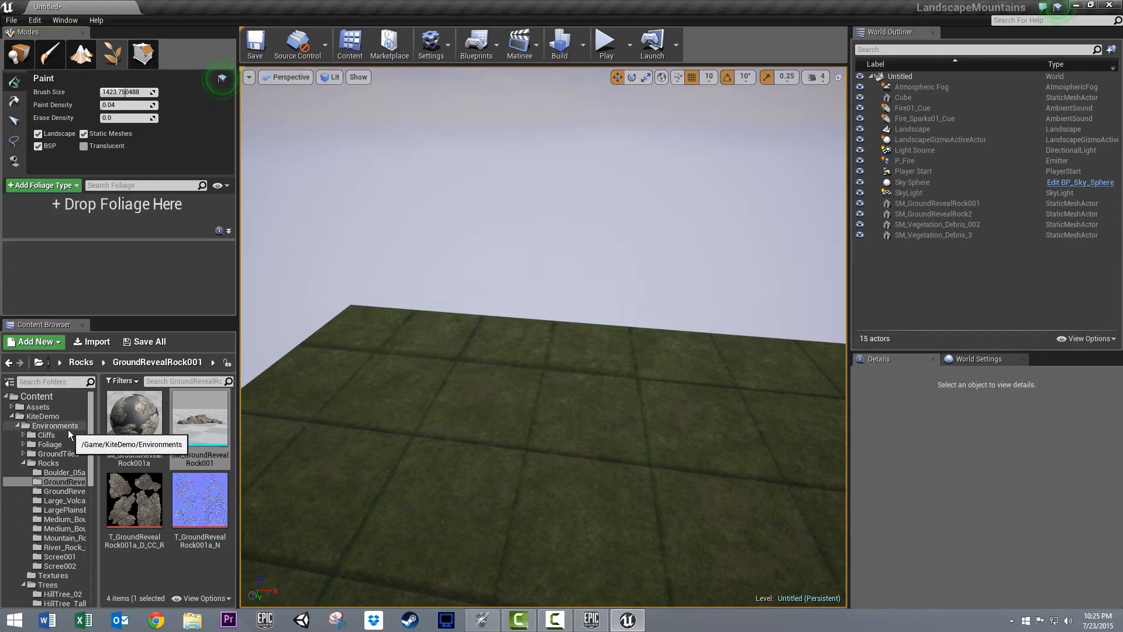
pyautogui.moveTo(90, 449); pyautogui.dragTo(90, 503)
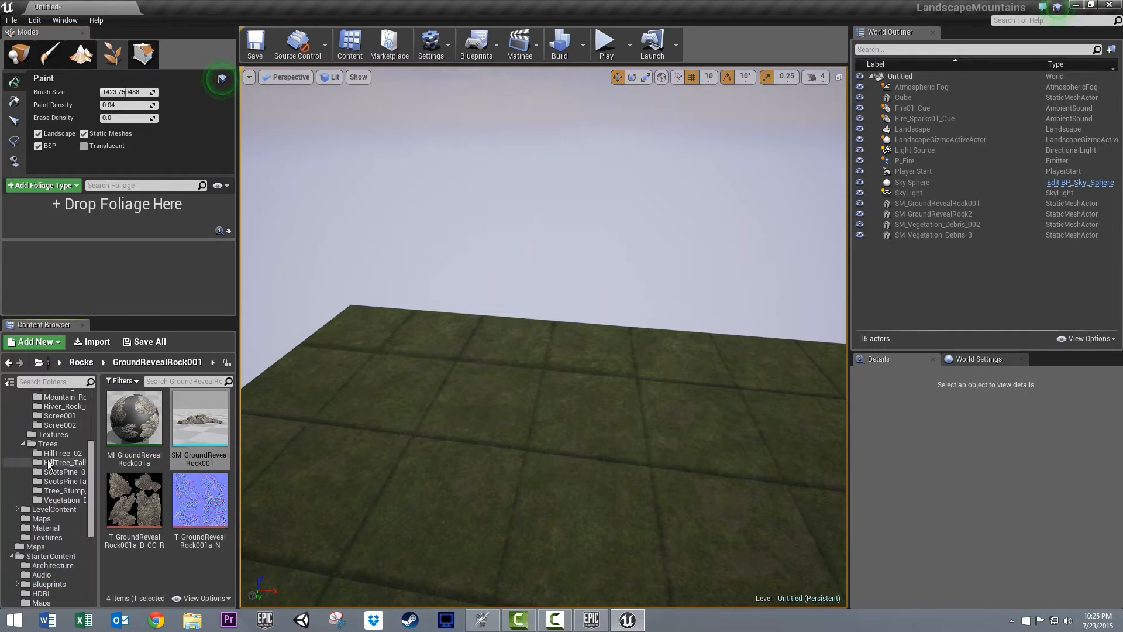
pyautogui.click(84, 451)
pyautogui.scroll(-5, 145, 456)
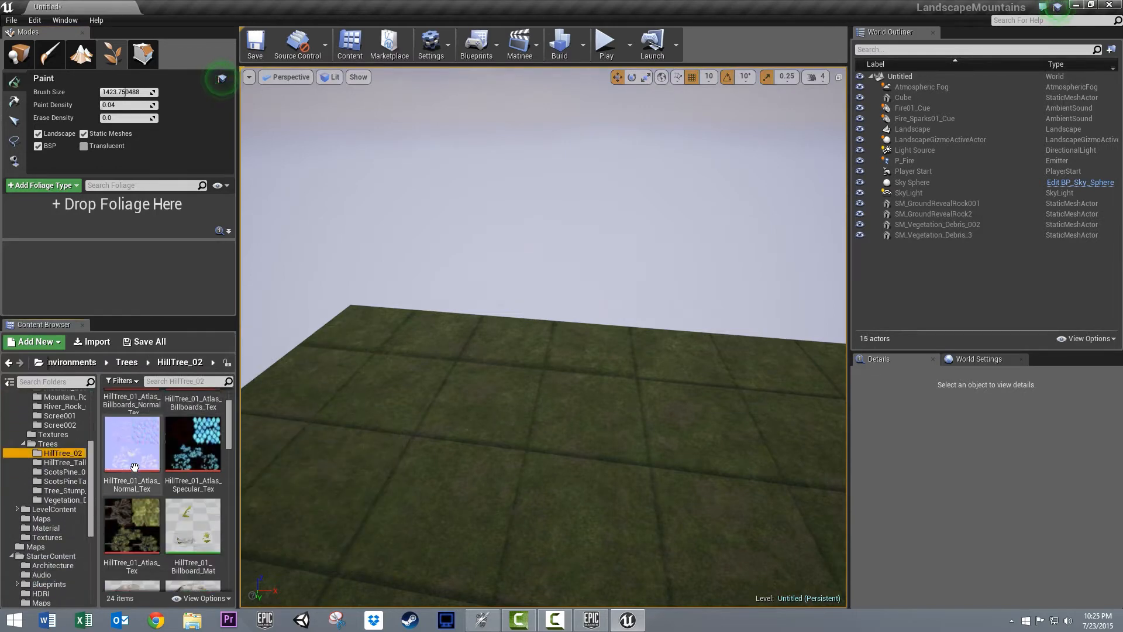
pyautogui.scroll(-2, 133, 466)
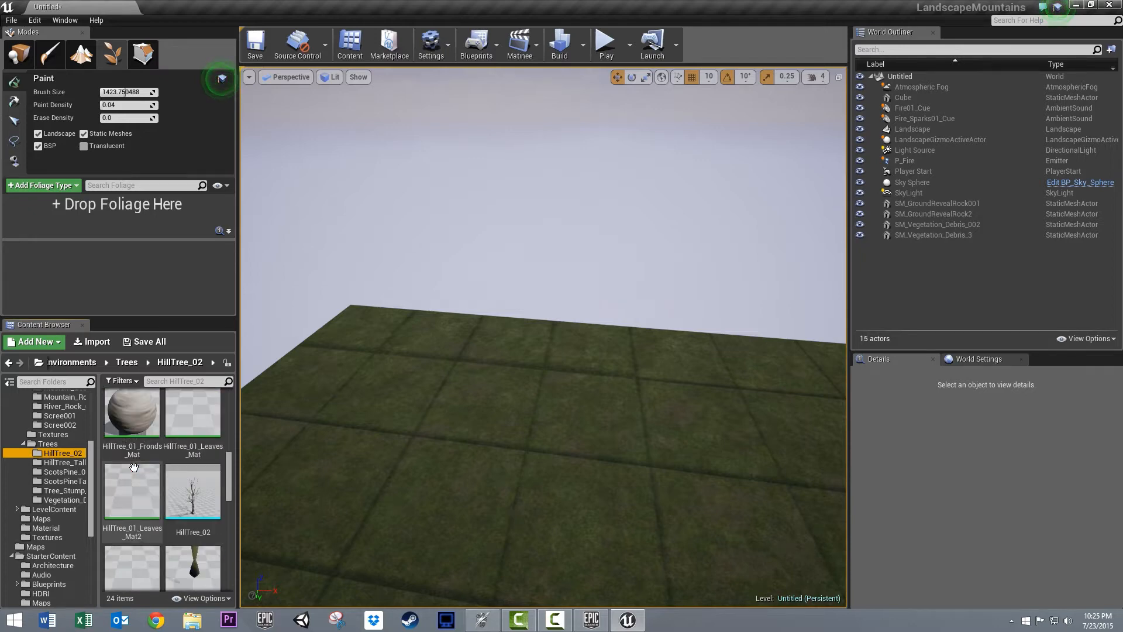
pyautogui.click(193, 491)
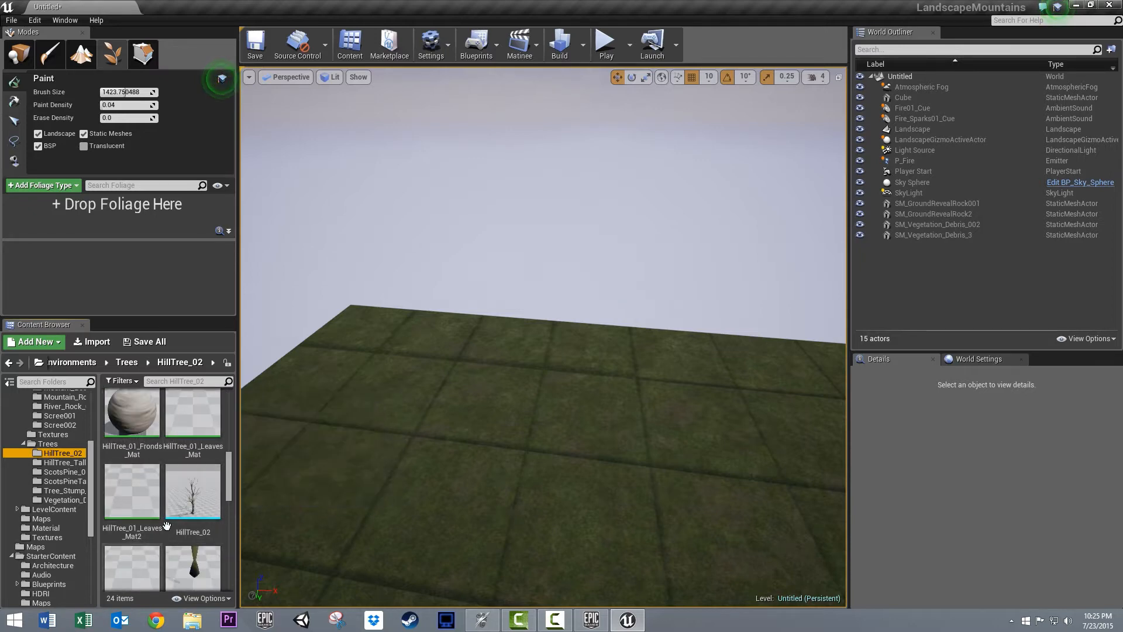
pyautogui.moveTo(92, 299); pyautogui.dragTo(114, 217)
# - Add the tree mesh from the HillTree_Tall folder and the ScotsPineTall_01 mesh as further foliage types
pyautogui.click(63, 462)
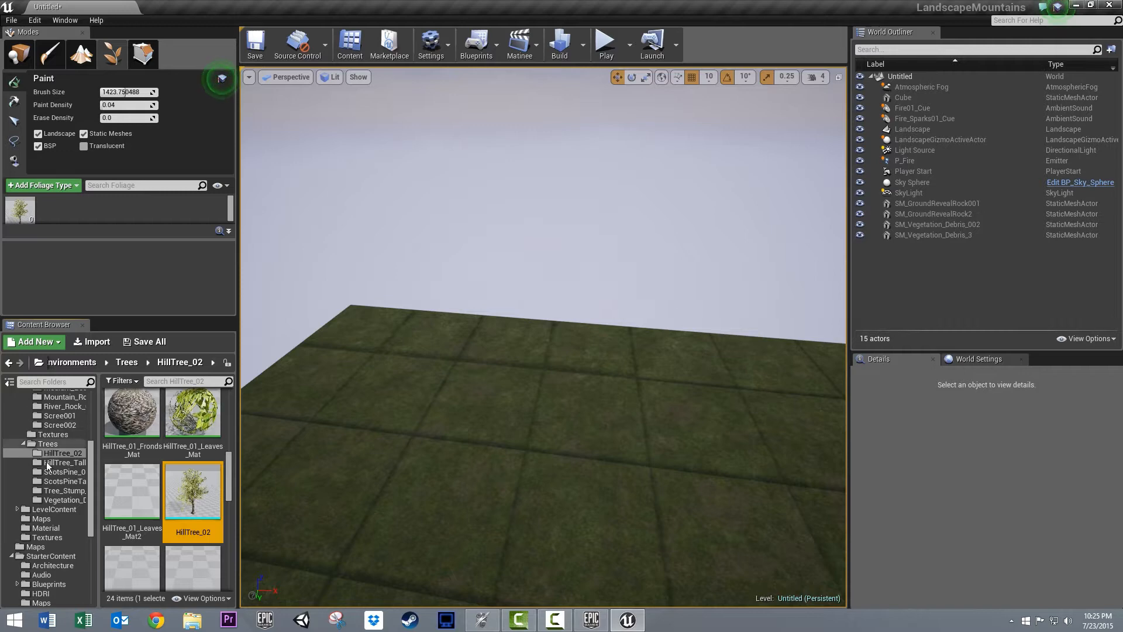
pyautogui.moveTo(200, 504); pyautogui.dragTo(125, 228)
pyautogui.click(45, 481)
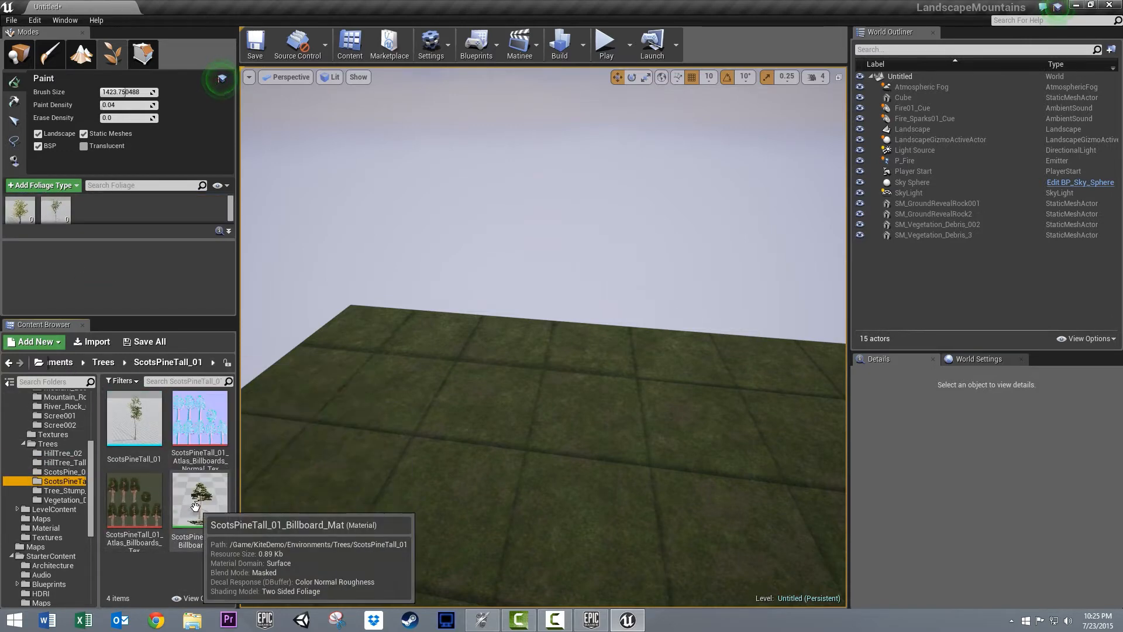
pyautogui.moveTo(134, 421); pyautogui.dragTo(110, 218)
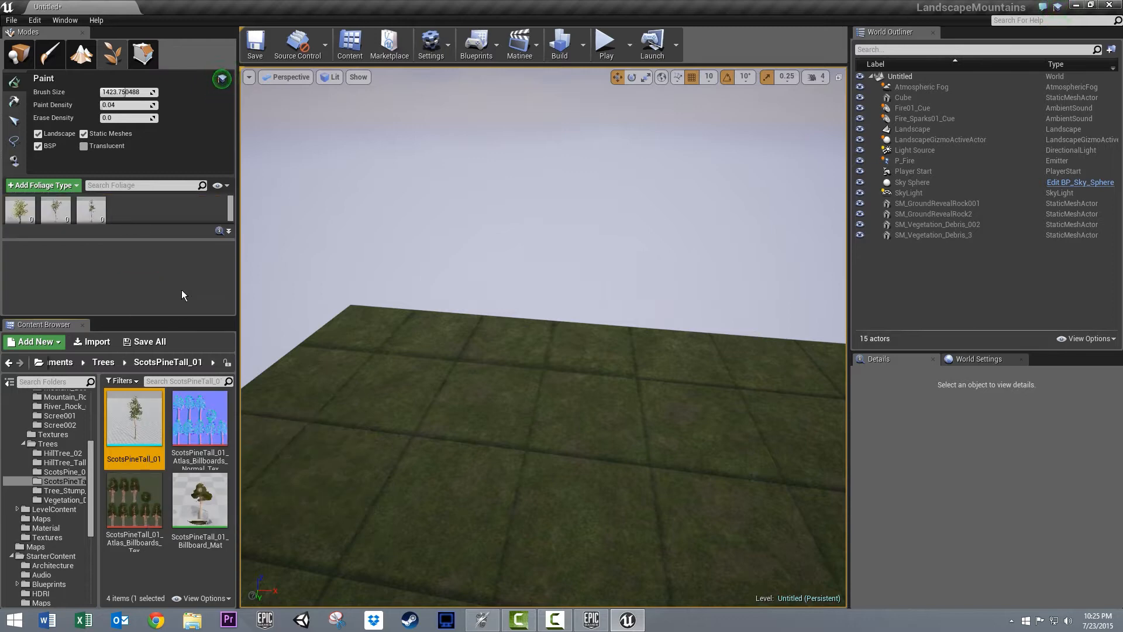
# - Paint the three tree types over the ground behind the campfire and the rocky shore of the lake
pyautogui.click(64, 492)
pyautogui.scroll(4, 67, 495)
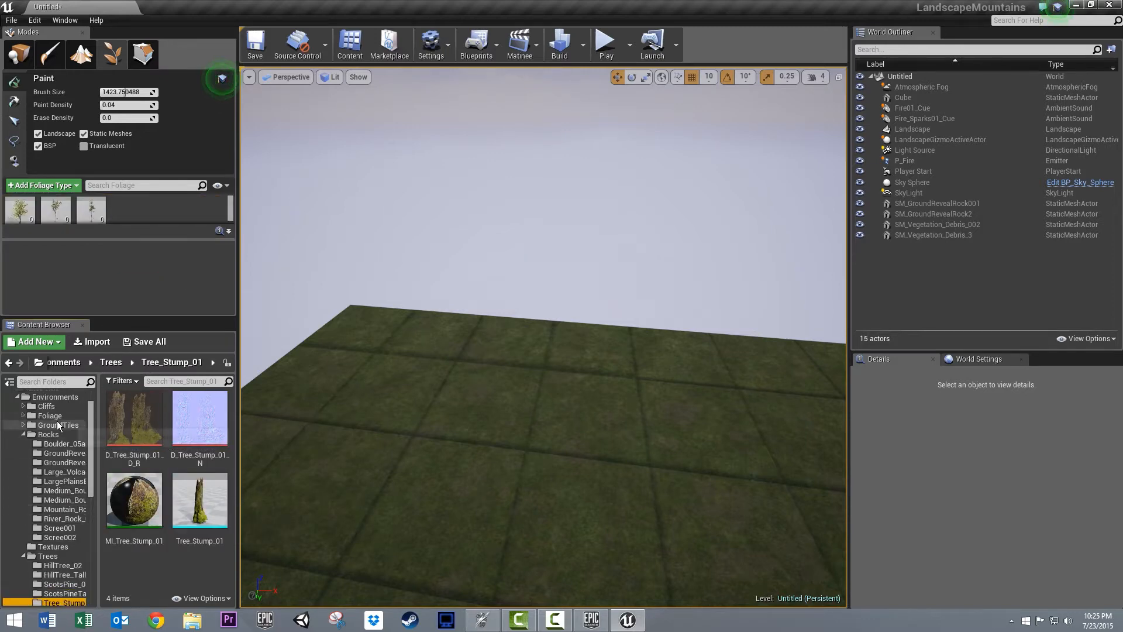
pyautogui.moveTo(57, 421); pyautogui.dragTo(74, 433)
pyautogui.scroll(-12, 555, 360)
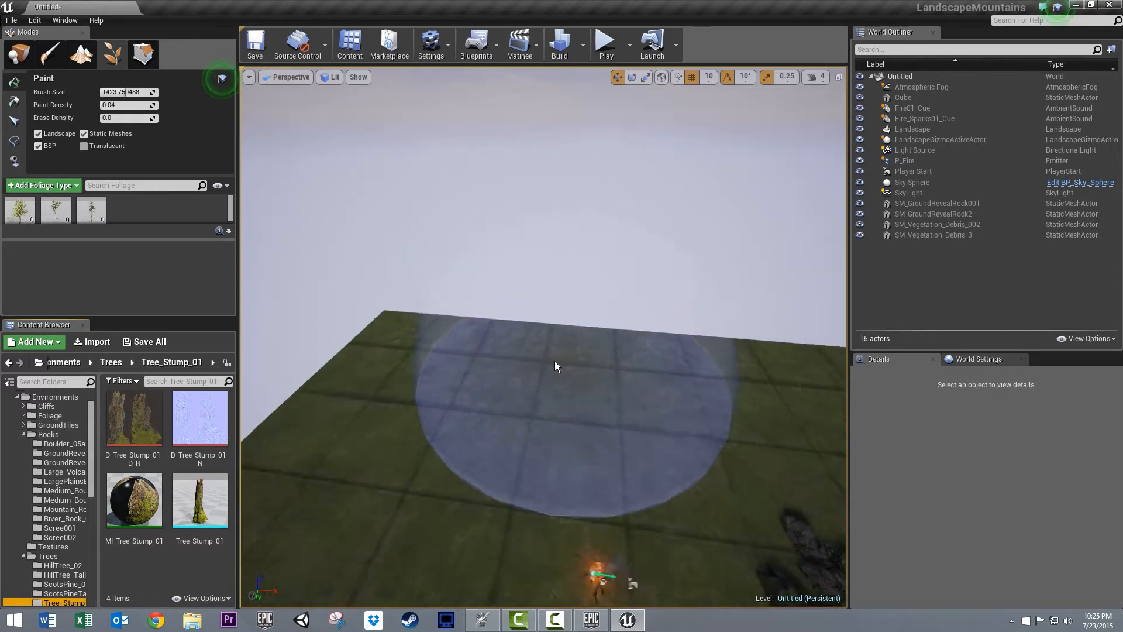
pyautogui.click(501, 358)
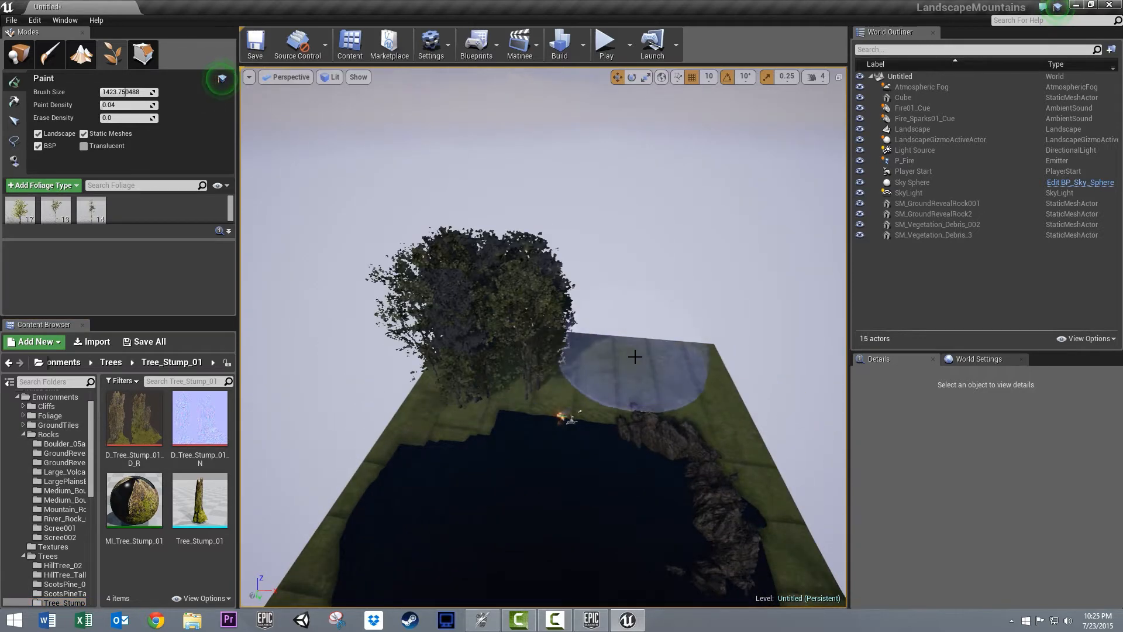
pyautogui.moveTo(616, 366); pyautogui.dragTo(840, 375)
pyautogui.moveTo(700, 346); pyautogui.dragTo(606, 321, button='right')
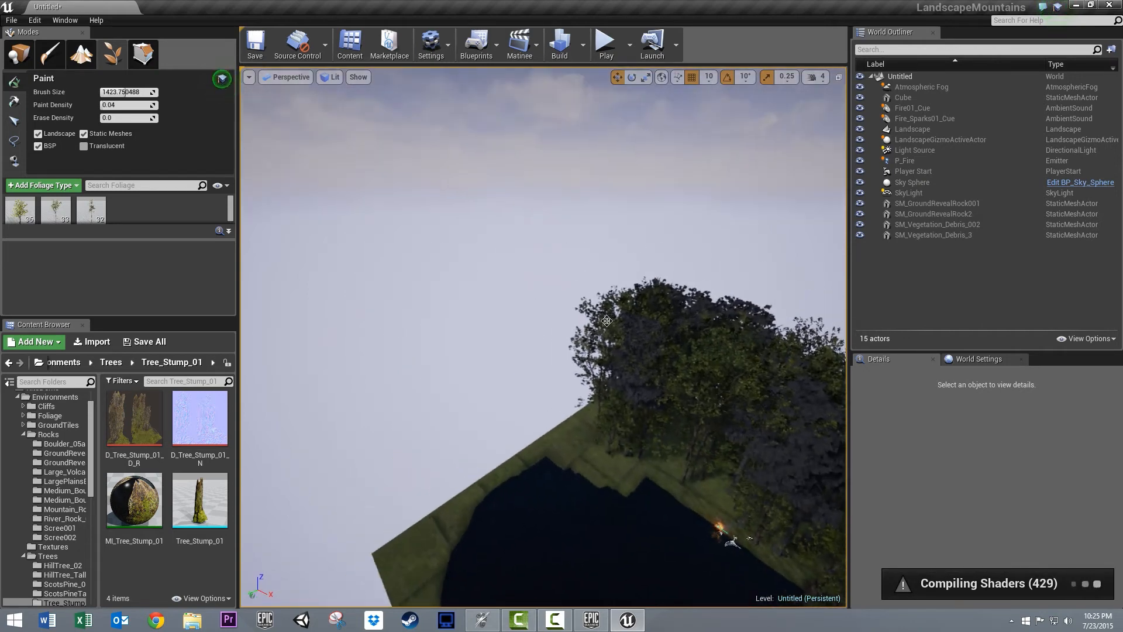
# - Deactivate the three tree types and add SM_Heather_Mesh_Clumps2 from the Flowers content as a foliage type
pyautogui.click(83, 205)
pyautogui.click(48, 204)
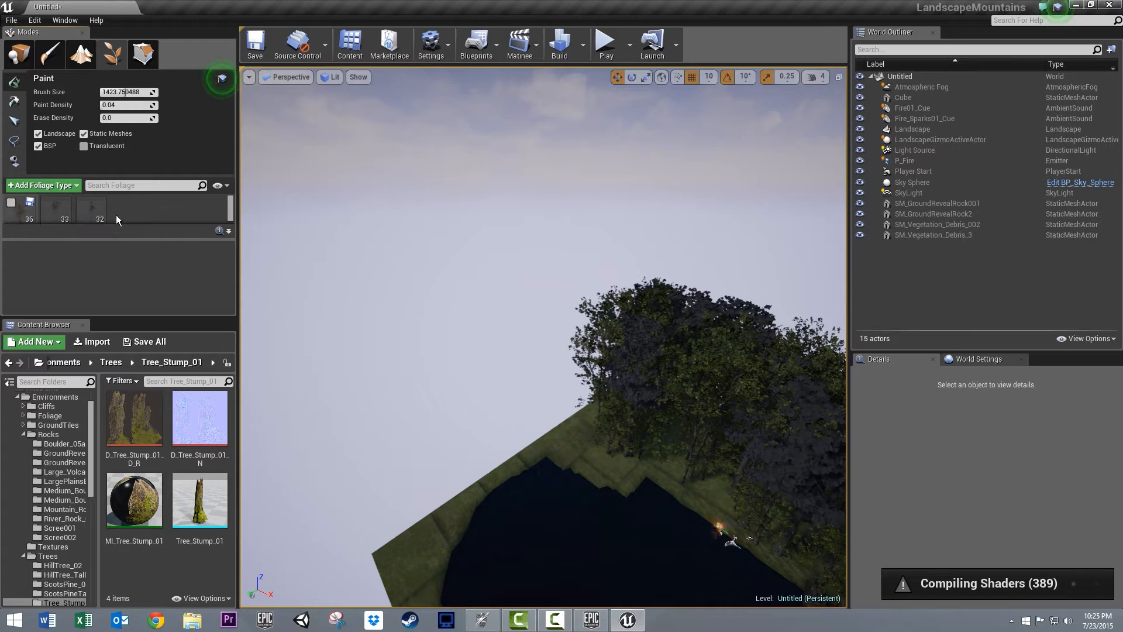
pyautogui.click(37, 416)
pyautogui.click(23, 415)
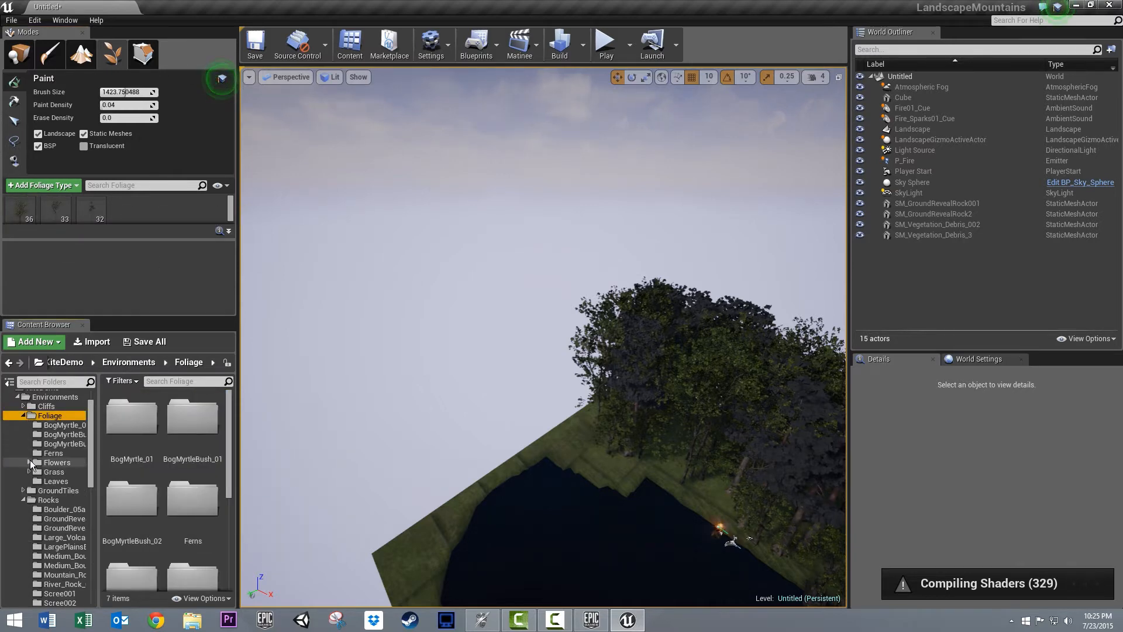
pyautogui.click(30, 462)
pyautogui.click(64, 489)
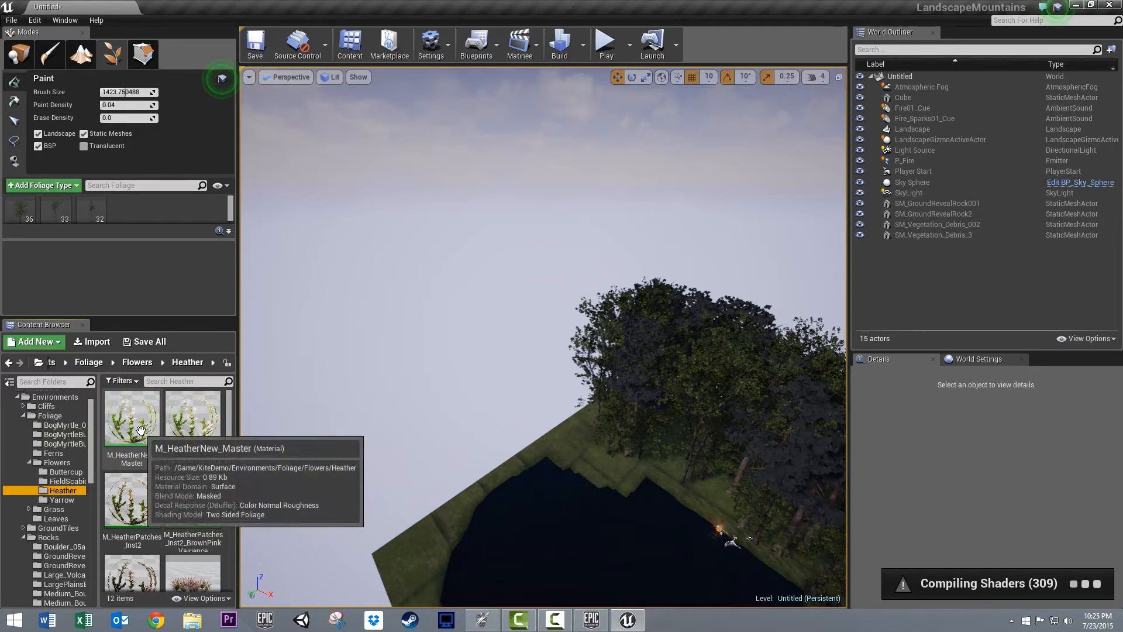
pyautogui.scroll(-2, 182, 537)
pyautogui.moveTo(193, 526); pyautogui.dragTo(77, 284)
pyautogui.moveTo(193, 526); pyautogui.dragTo(120, 213)
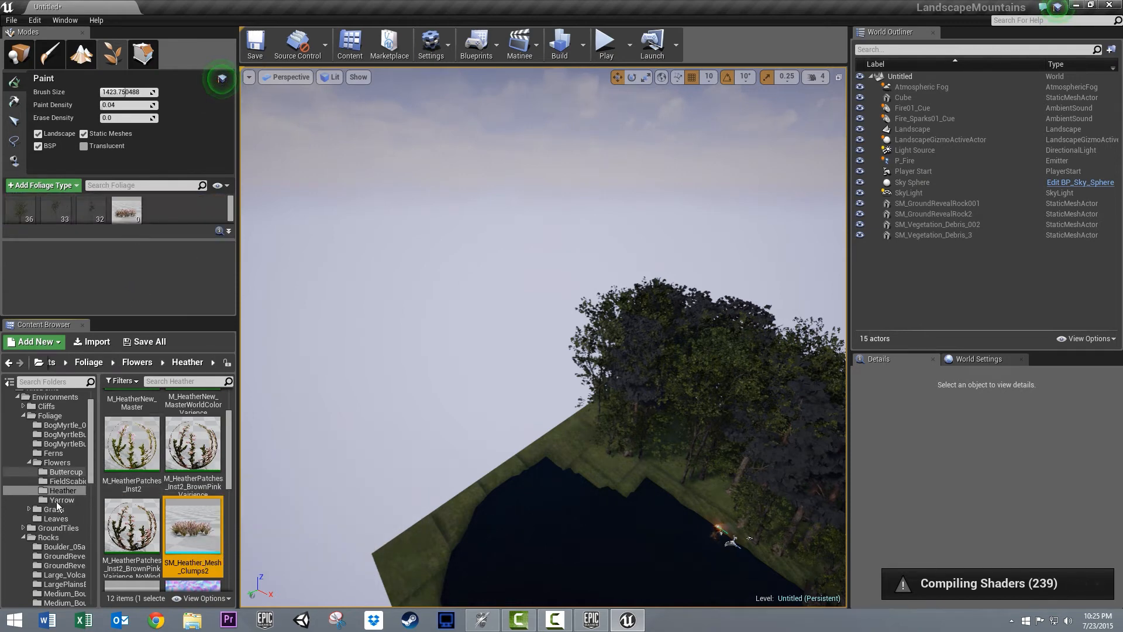
# - Add the grass mesh from the FieldGrass folder as another foliage type
pyautogui.click(47, 510)
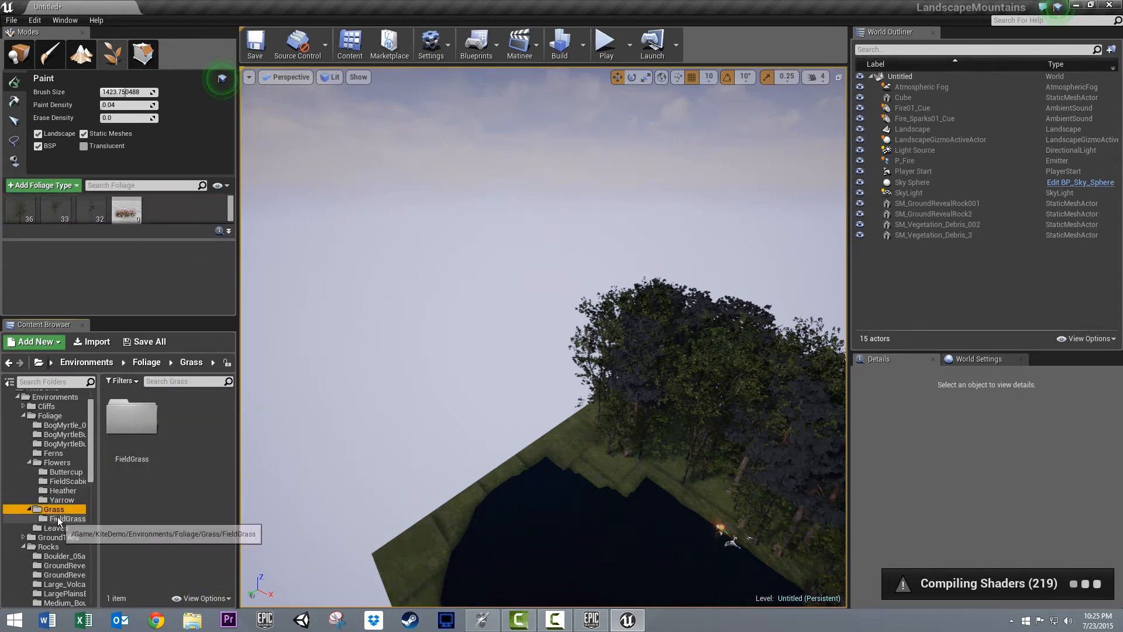
pyautogui.click(58, 518)
pyautogui.moveTo(132, 572); pyautogui.dragTo(164, 230)
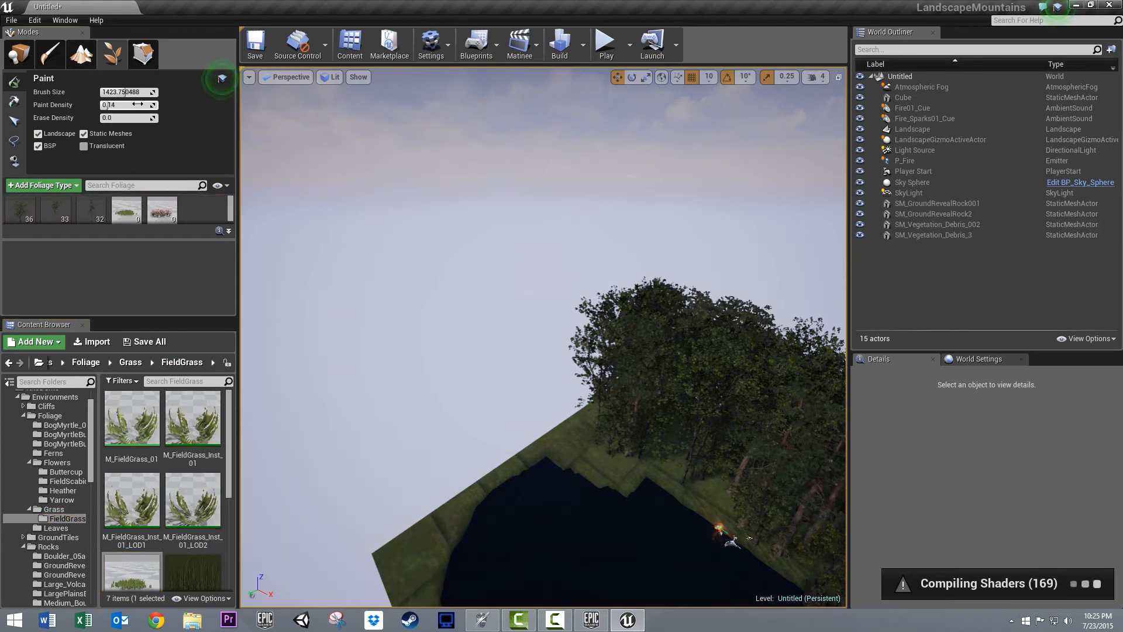
# - Set paint density to 1.0 and brush size to about 419.9, and paint heather and field grass along the shore around the campfire
pyautogui.moveTo(650, 444)
pyautogui.mouseDown()
pyautogui.moveTo(638, 455)
pyautogui.moveTo(629, 441)
pyautogui.moveTo(663, 437)
pyautogui.mouseUp()
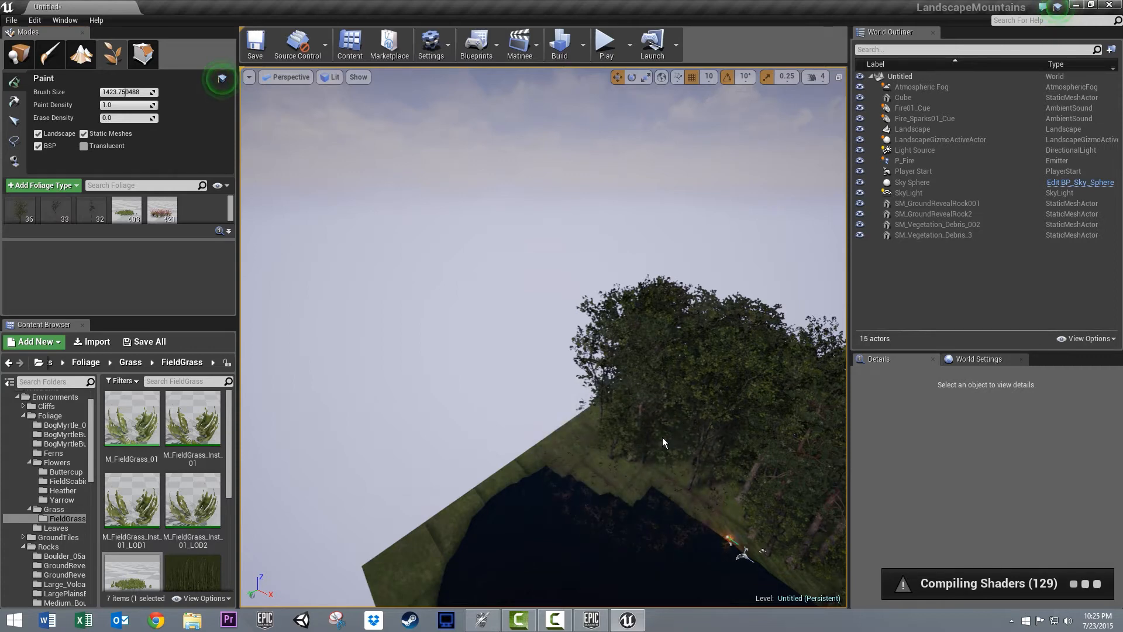
pyautogui.hotkey('ctrl', 'z')
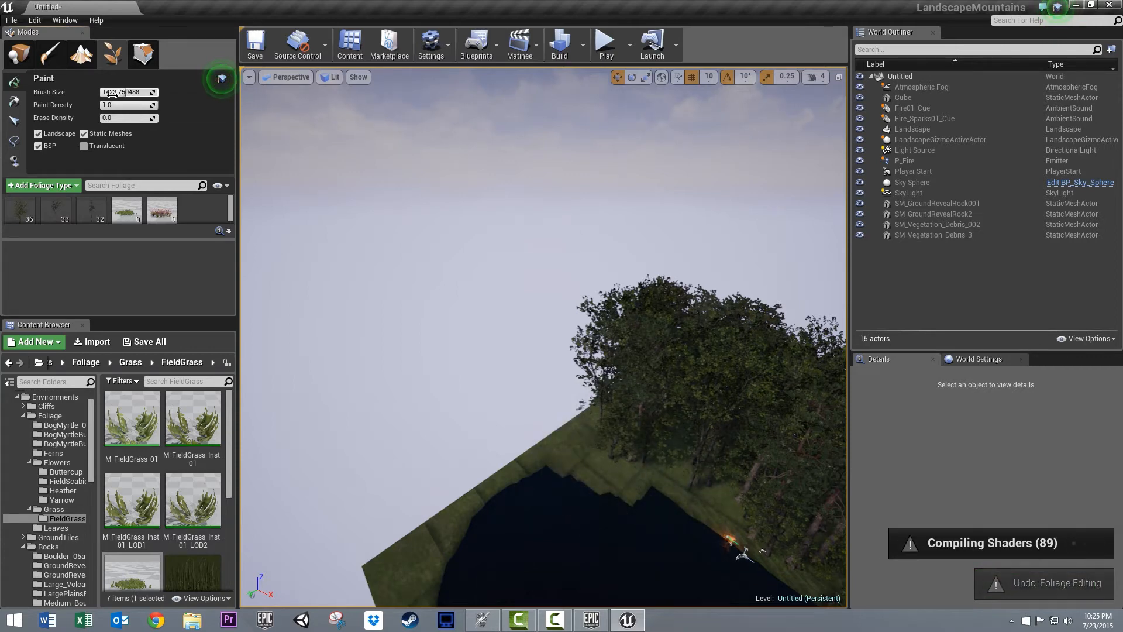
pyautogui.scroll(1, 572, 437)
pyautogui.moveTo(644, 470)
pyautogui.mouseDown(button='right')
pyautogui.moveTo(908, 507)
pyautogui.moveTo(906, 547)
pyautogui.mouseUp(button='right')
pyautogui.scroll(6, 451, 451)
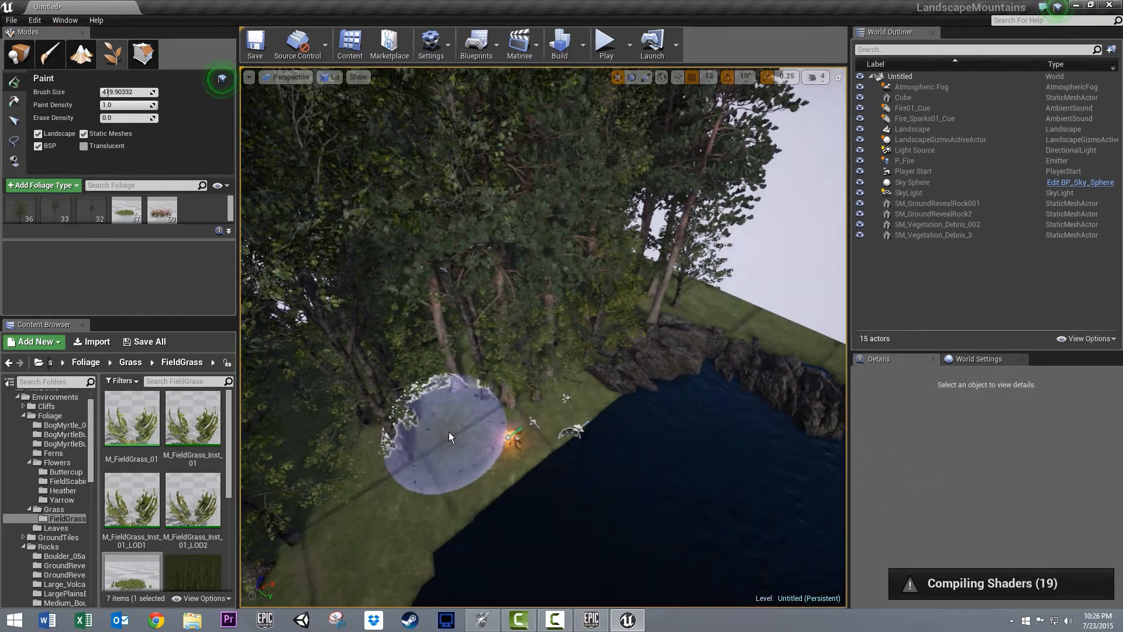
pyautogui.moveTo(449, 432)
pyautogui.mouseDown()
pyautogui.moveTo(408, 463)
pyautogui.moveTo(411, 483)
pyautogui.moveTo(424, 459)
pyautogui.moveTo(605, 369)
pyautogui.mouseUp()
pyautogui.moveTo(454, 434)
pyautogui.mouseDown()
pyautogui.moveTo(451, 409)
pyautogui.moveTo(364, 564)
pyautogui.moveTo(333, 582)
pyautogui.mouseUp()
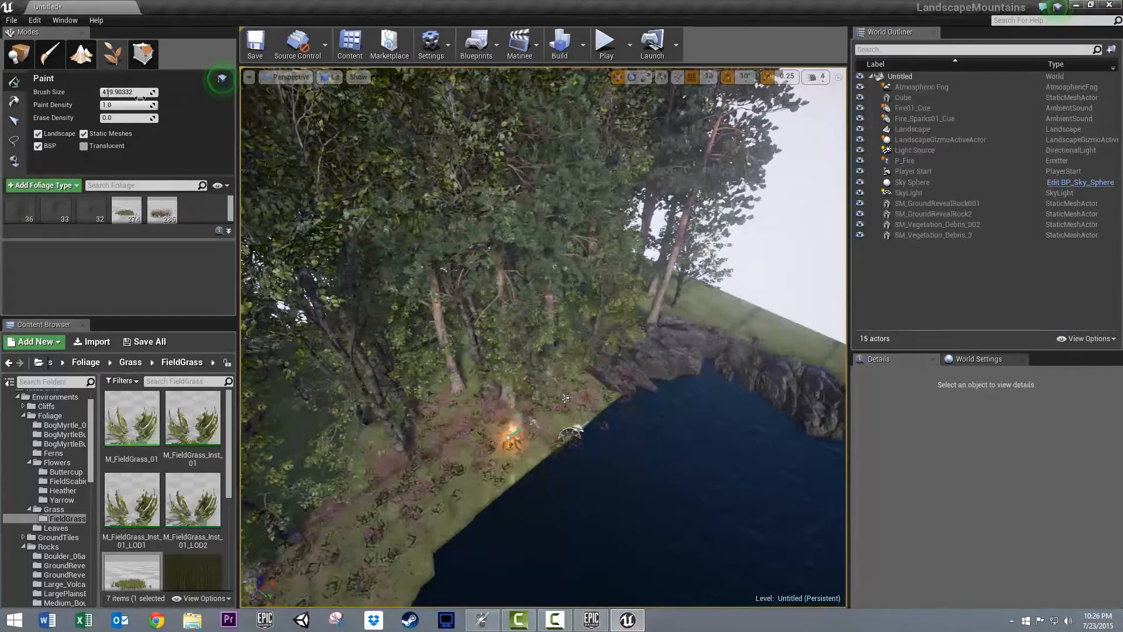
# - Deactivate the heather and grass types and add SM_Fern_01, SM_Fern_02 and the third fern mesh as foliage types
pyautogui.click(152, 203)
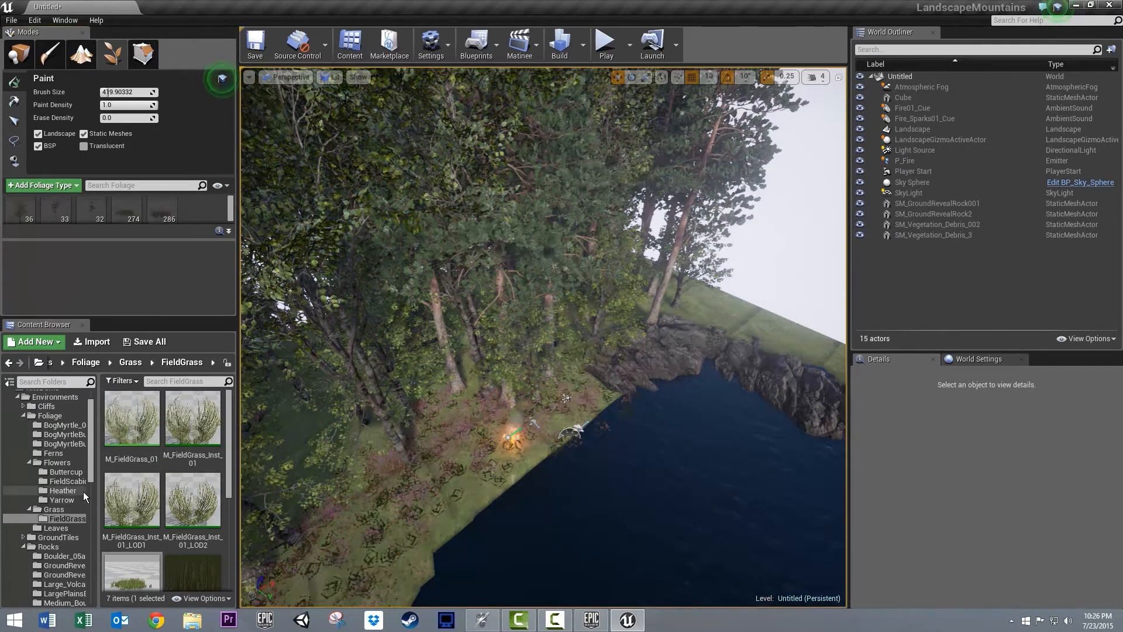
pyautogui.click(49, 455)
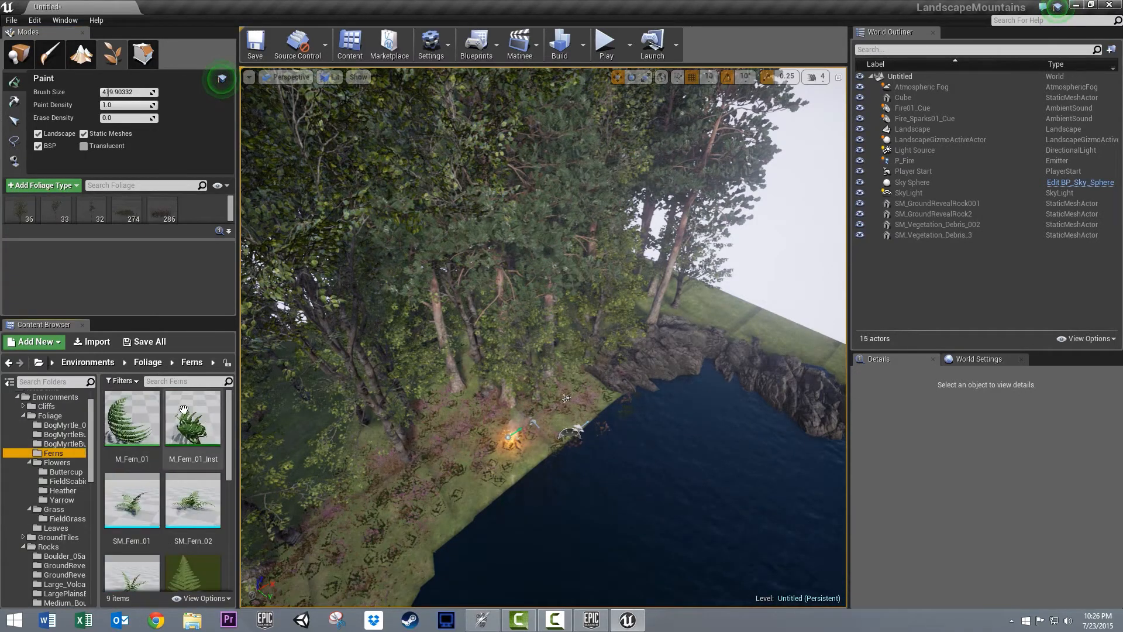
pyautogui.moveTo(132, 500); pyautogui.dragTo(120, 223)
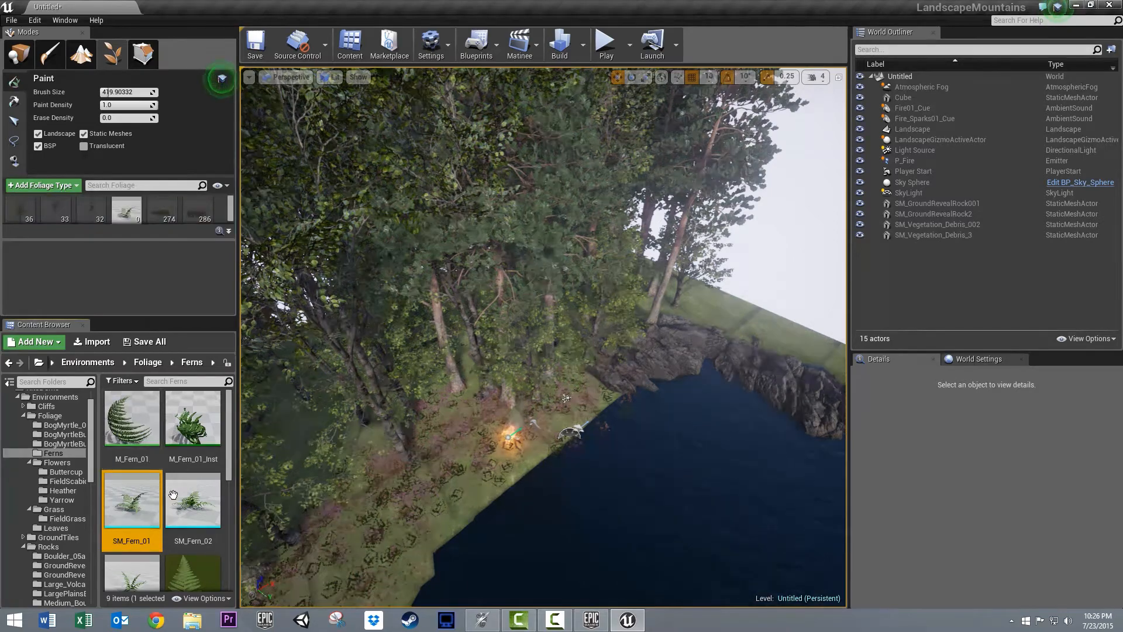
pyautogui.moveTo(193, 500); pyautogui.dragTo(125, 221)
pyautogui.moveTo(113, 552)
pyautogui.mouseDown()
pyautogui.moveTo(175, 506)
pyautogui.moveTo(163, 228)
pyautogui.mouseUp()
# - Paint the three fern types on the ground among the trees and along the rocky shore
pyautogui.moveTo(679, 347); pyautogui.dragTo(747, 319, button='right')
pyautogui.click(532, 402)
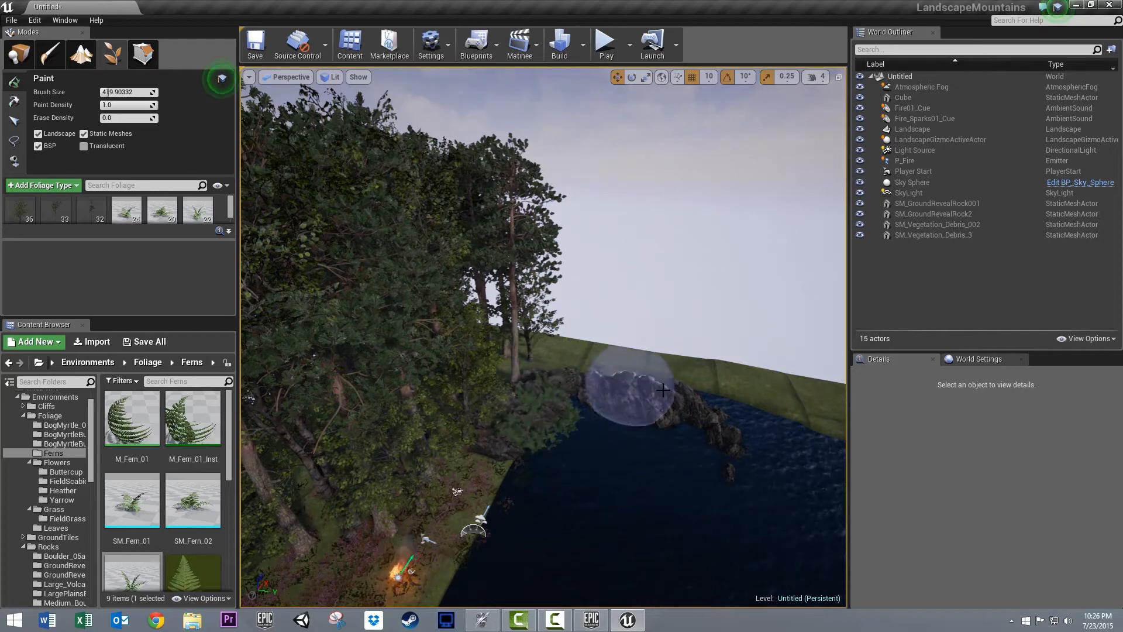
pyautogui.moveTo(636, 277); pyautogui.dragTo(338, 374, button='right')
pyautogui.moveTo(16, 329); pyautogui.dragTo(191, 344, button='right')
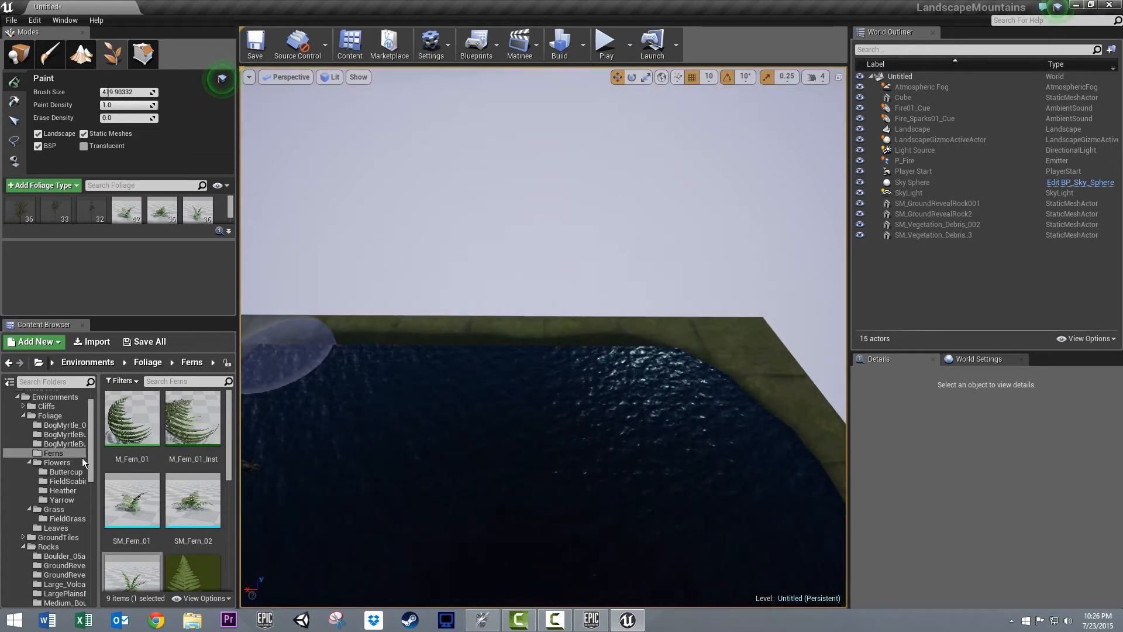
# - Place the SM_Cliff01 mesh at the far side of the lake at about X 860, Y 2330, Z 60 cm
pyautogui.moveTo(90, 460)
pyautogui.mouseDown()
pyautogui.moveTo(90, 489)
pyautogui.moveTo(90, 450)
pyautogui.mouseUp()
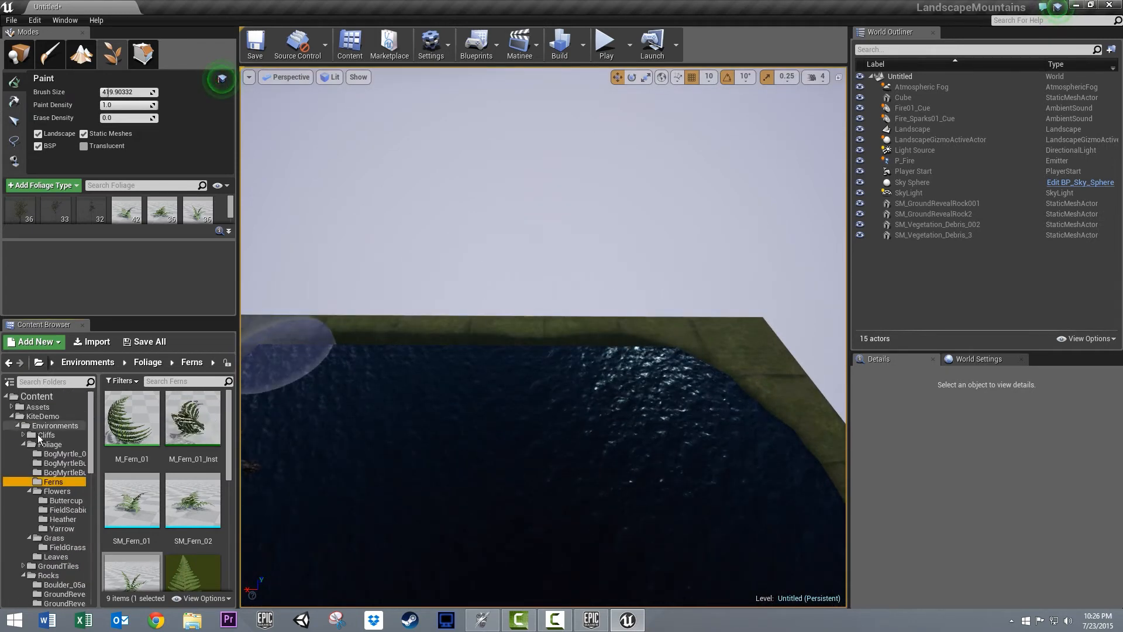
pyautogui.click(38, 435)
pyautogui.click(23, 434)
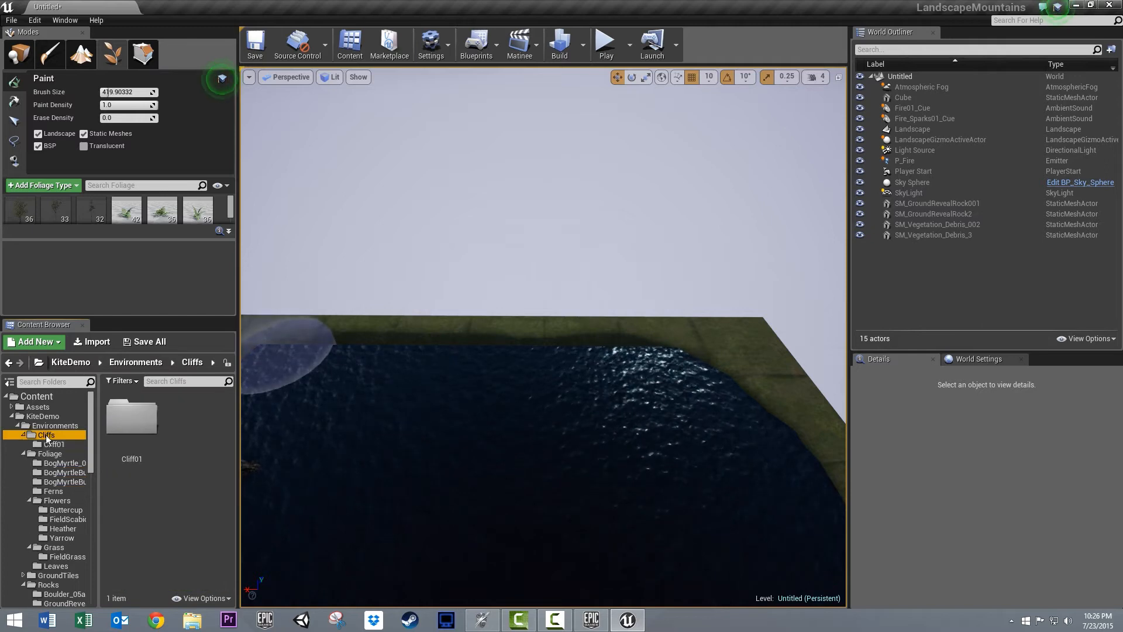
pyautogui.click(52, 444)
pyautogui.moveTo(200, 419); pyautogui.dragTo(366, 354)
pyautogui.moveTo(451, 439); pyautogui.dragTo(456, 432, button='right')
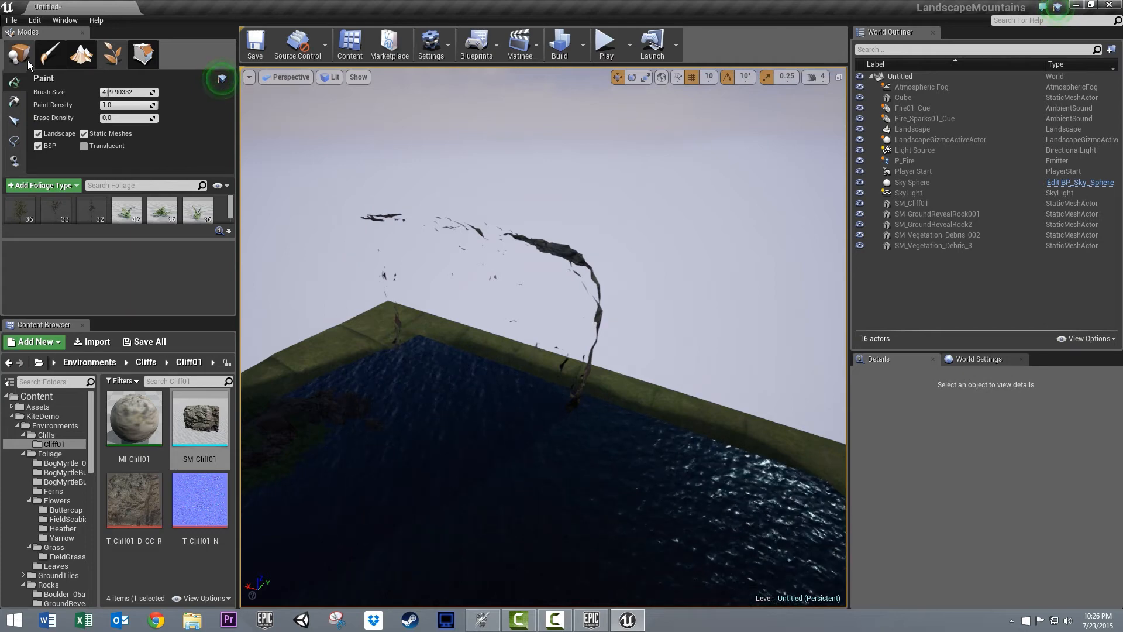
# - Switch to Place mode and rotate the cliff 180° about Z so its rock face points toward the lake
pyautogui.click(19, 54)
pyautogui.click(539, 241)
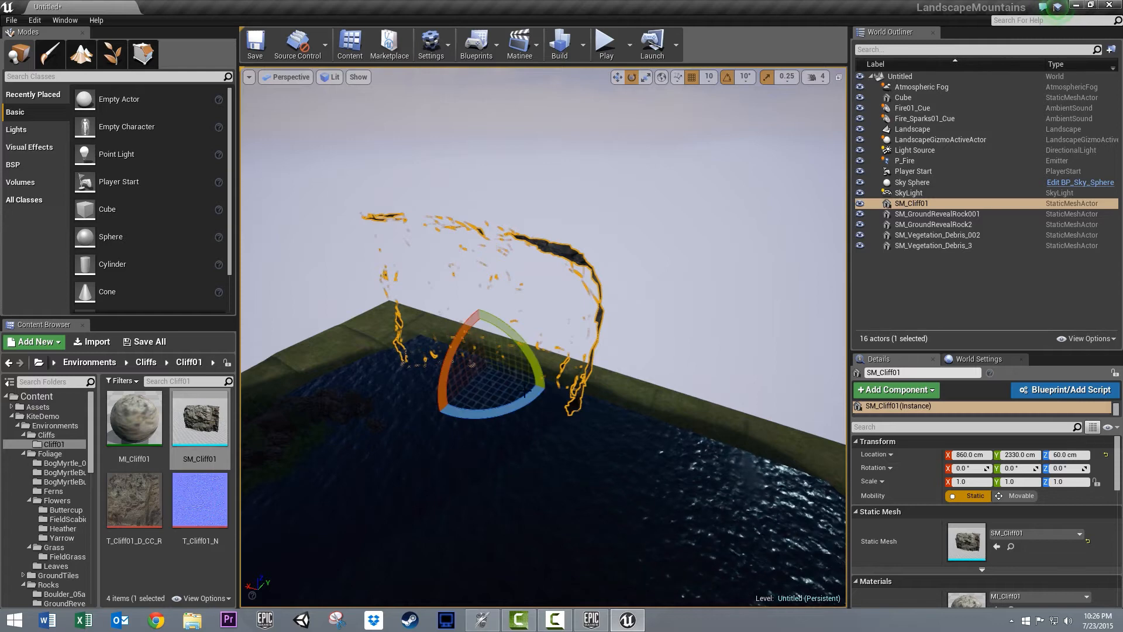
pyautogui.moveTo(508, 415); pyautogui.dragTo(2, 51)
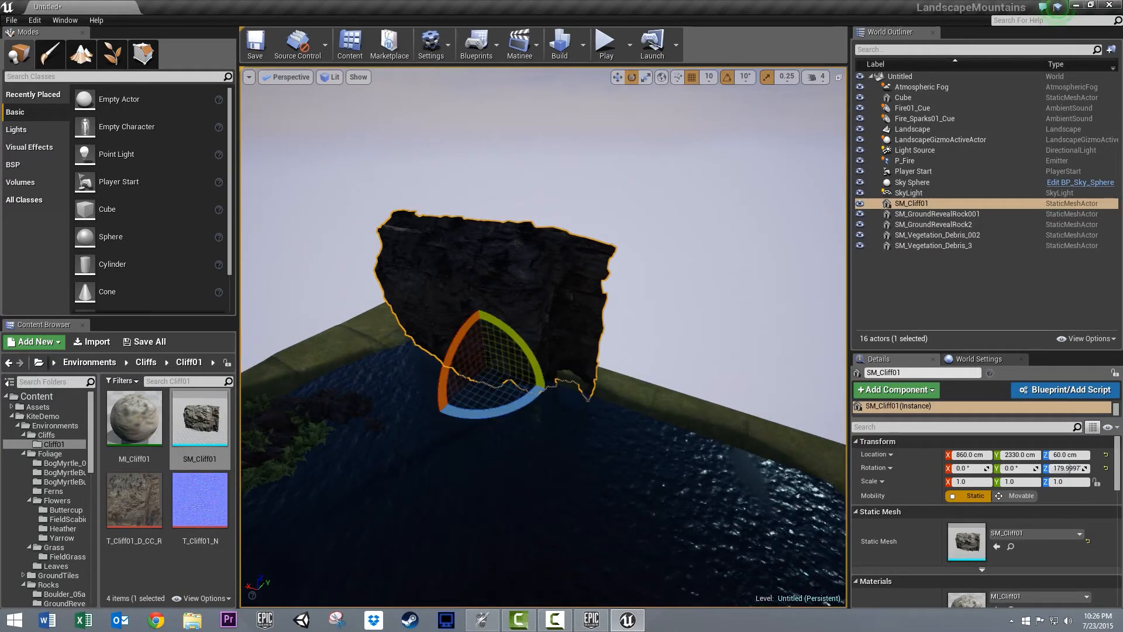
# - Scale the cliff uniformly to 2.75 and move it to X 940, Y 2890, Z -1390 cm behind the lake
pyautogui.moveTo(486, 366); pyautogui.dragTo(652, 305)
pyautogui.press('w')
pyautogui.moveTo(484, 343); pyautogui.dragTo(500, 406)
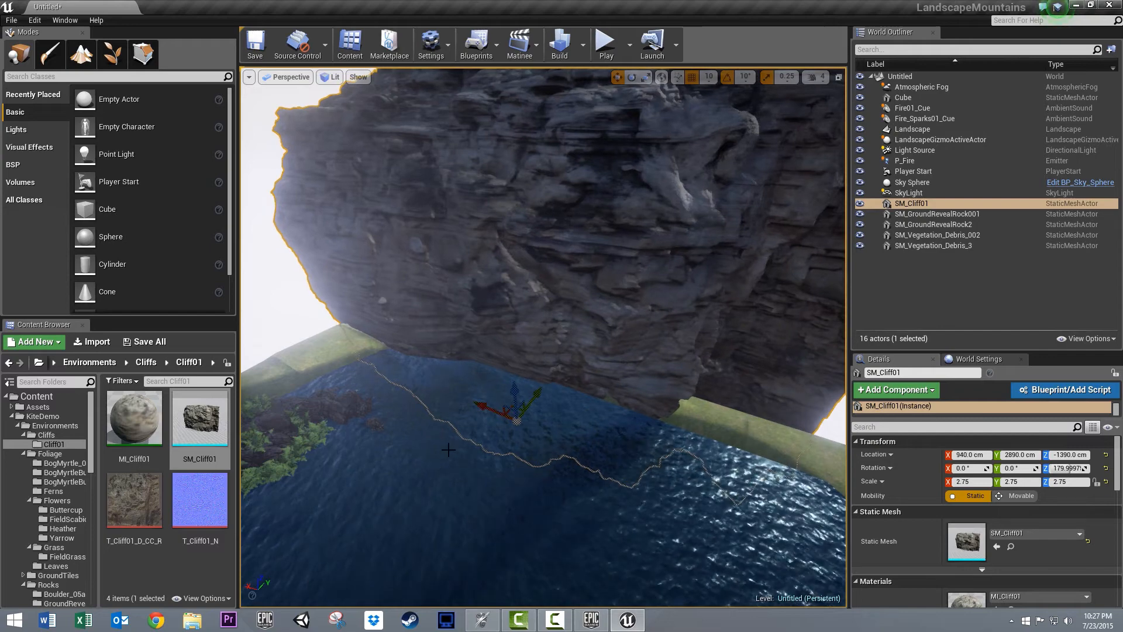
pyautogui.moveTo(412, 459); pyautogui.dragTo(438, 454, button='right')
pyautogui.scroll(-10, 438, 453)
pyautogui.scroll(3, 429, 454)
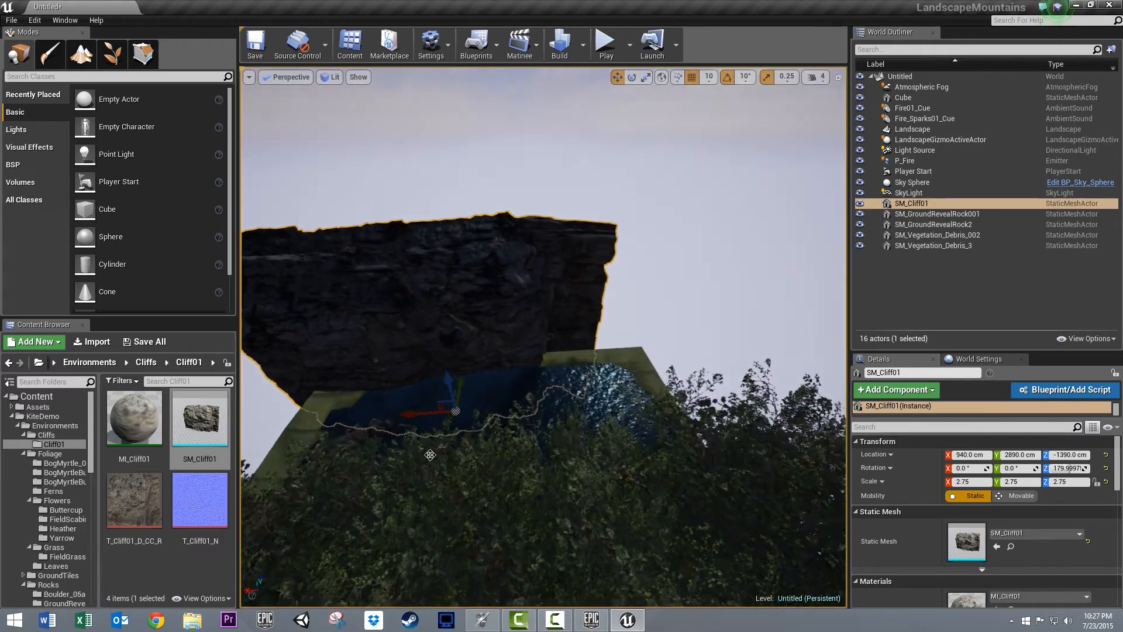
pyautogui.scroll(2, 430, 455)
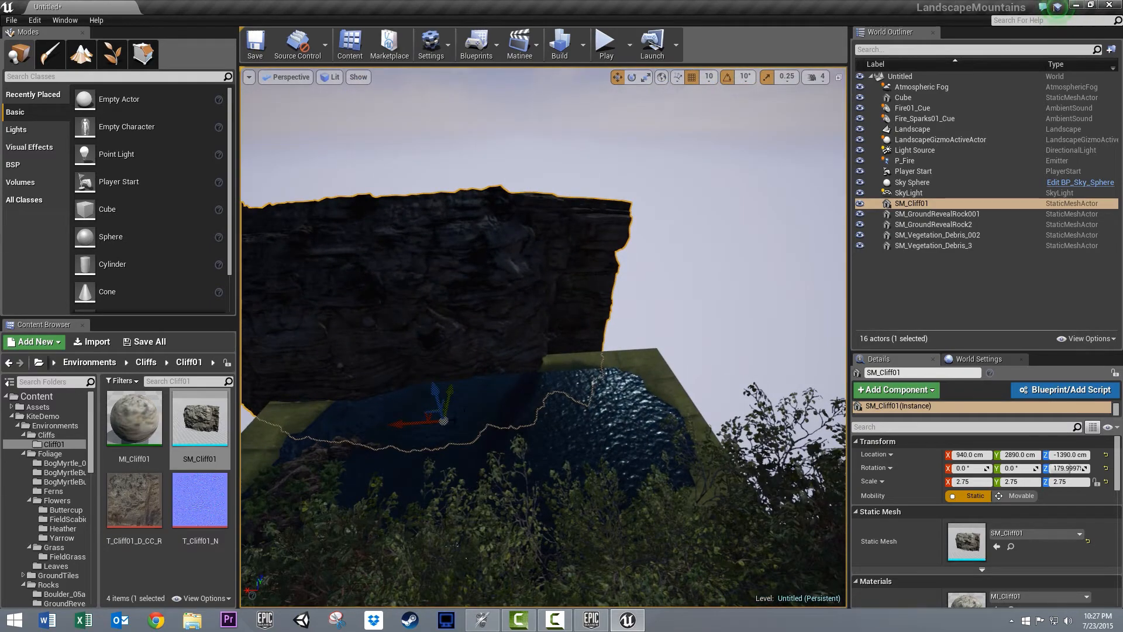
# - Duplicate the cliff along X and place the copy at X -130 cm to extend the rock wall
pyautogui.keyDown('alt'); pyautogui.moveTo(428, 423); pyautogui.dragTo(489, 418); pyautogui.keyUp('alt')
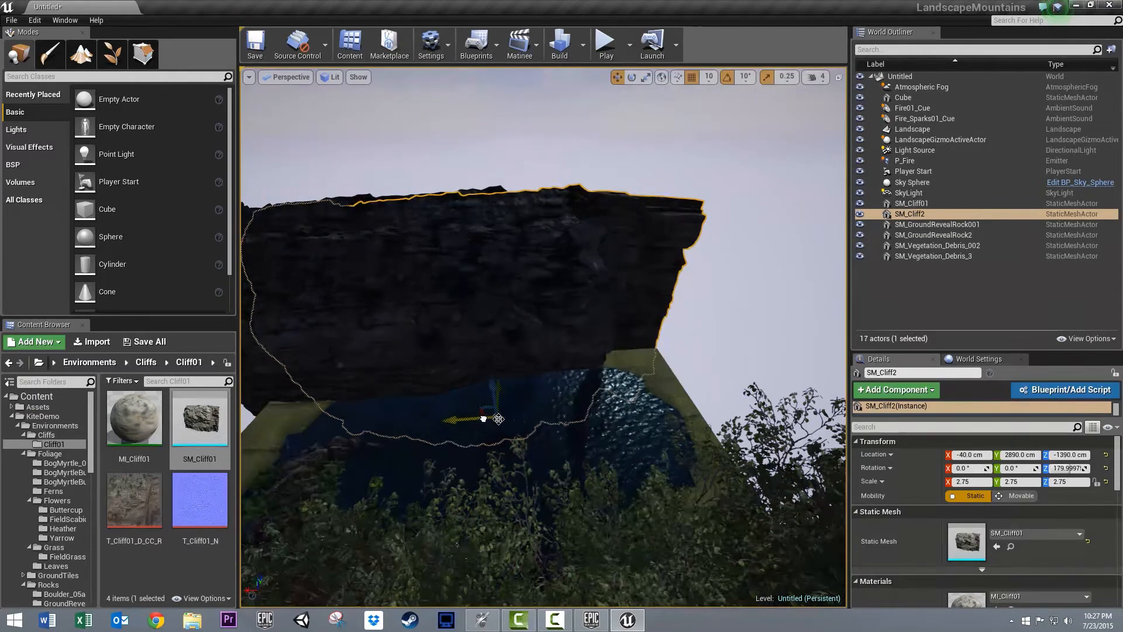
pyautogui.moveTo(484, 419)
pyautogui.mouseDown()
pyautogui.moveTo(673, 394)
pyautogui.moveTo(481, 405)
pyautogui.mouseUp()
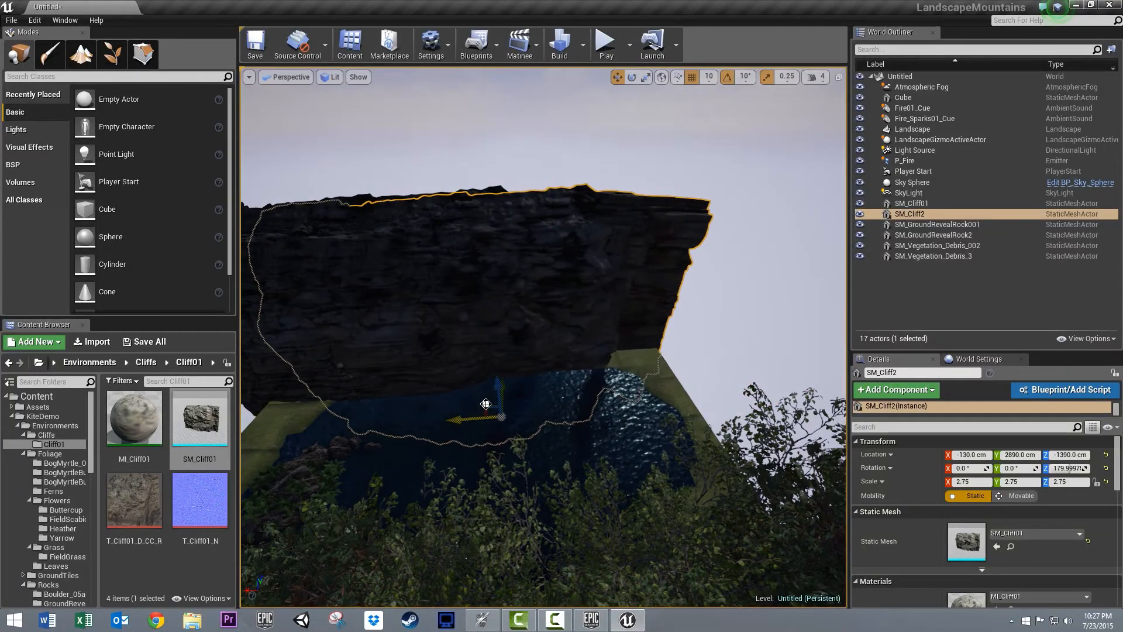
pyautogui.moveTo(566, 416)
pyautogui.mouseDown(button='right')
pyautogui.moveTo(451, 378)
pyautogui.moveTo(668, 409)
pyautogui.moveTo(578, 401)
pyautogui.mouseUp(button='right')
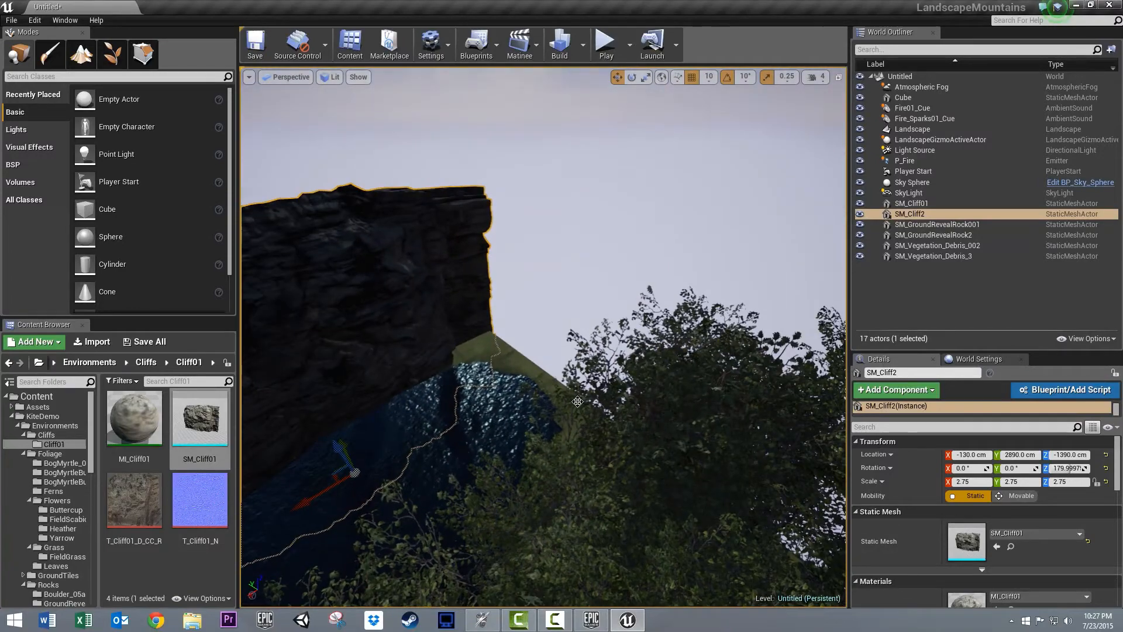
# - Return to Foliage mode, reactivate two of the tree types, and paint trees and ferns on the ground beside the duplicated cliff
pyautogui.click(114, 52)
pyautogui.click(81, 54)
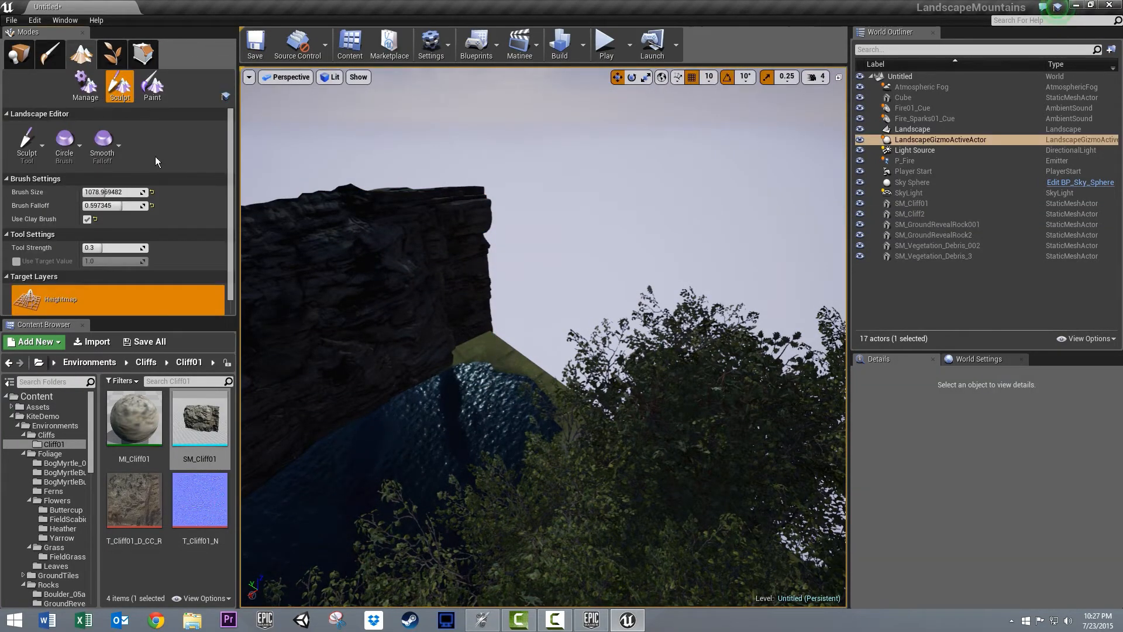
pyautogui.click(51, 53)
pyautogui.click(87, 54)
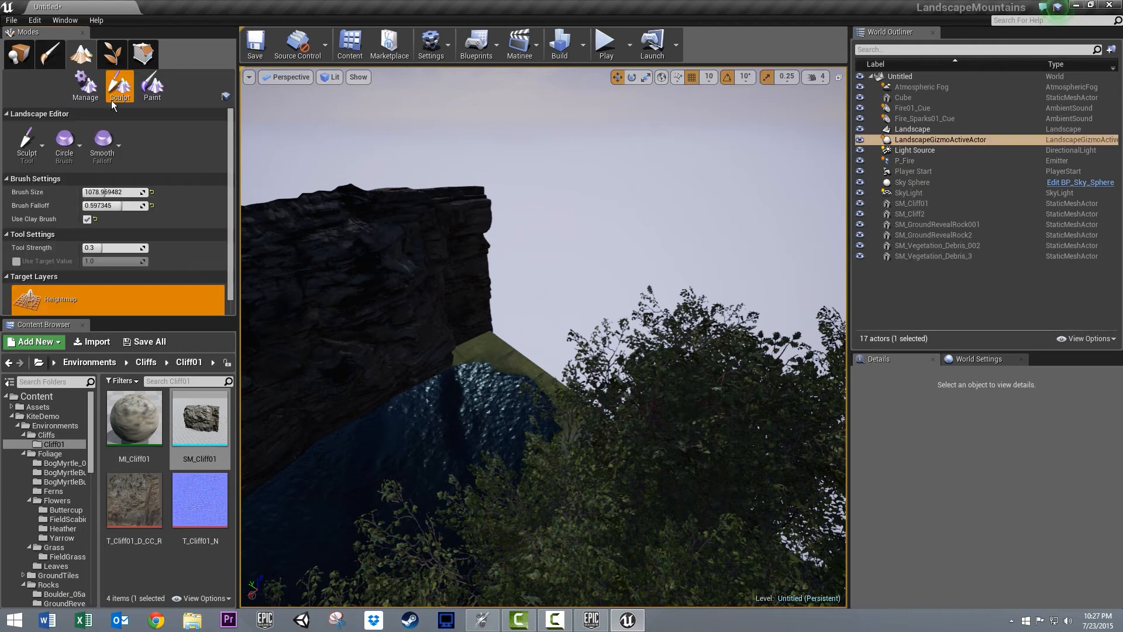
pyautogui.click(113, 53)
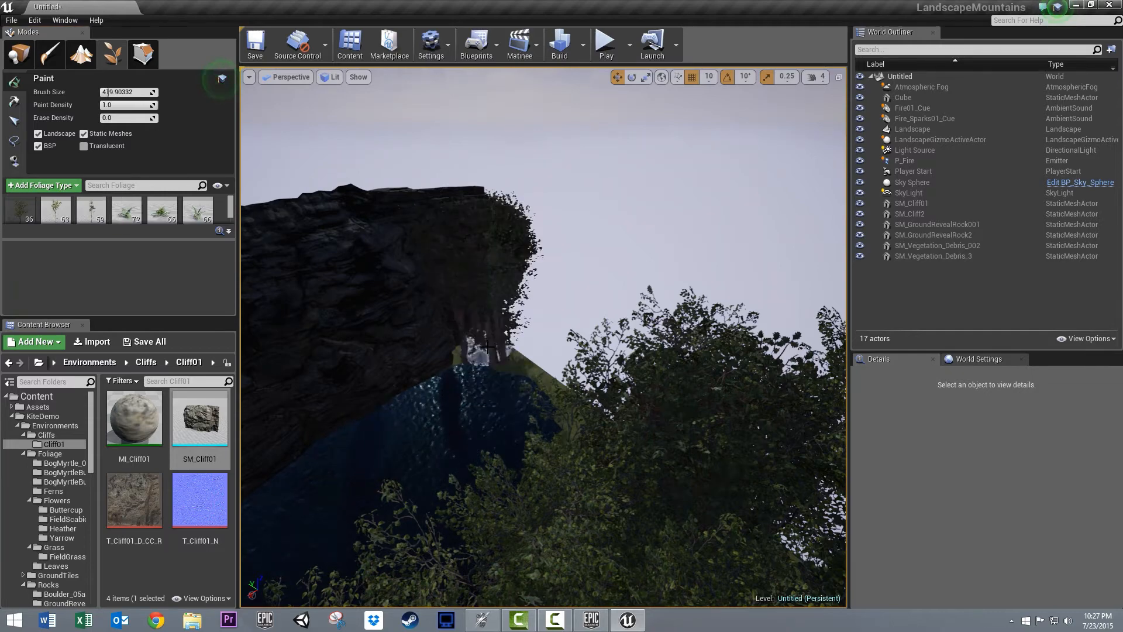
pyautogui.moveTo(534, 365); pyautogui.dragTo(584, 399)
# - Paint the same trees and ferns at the opposite end of the cliff wall and start play-testing the level
pyautogui.moveTo(397, 312); pyautogui.dragTo(609, 325, button='right')
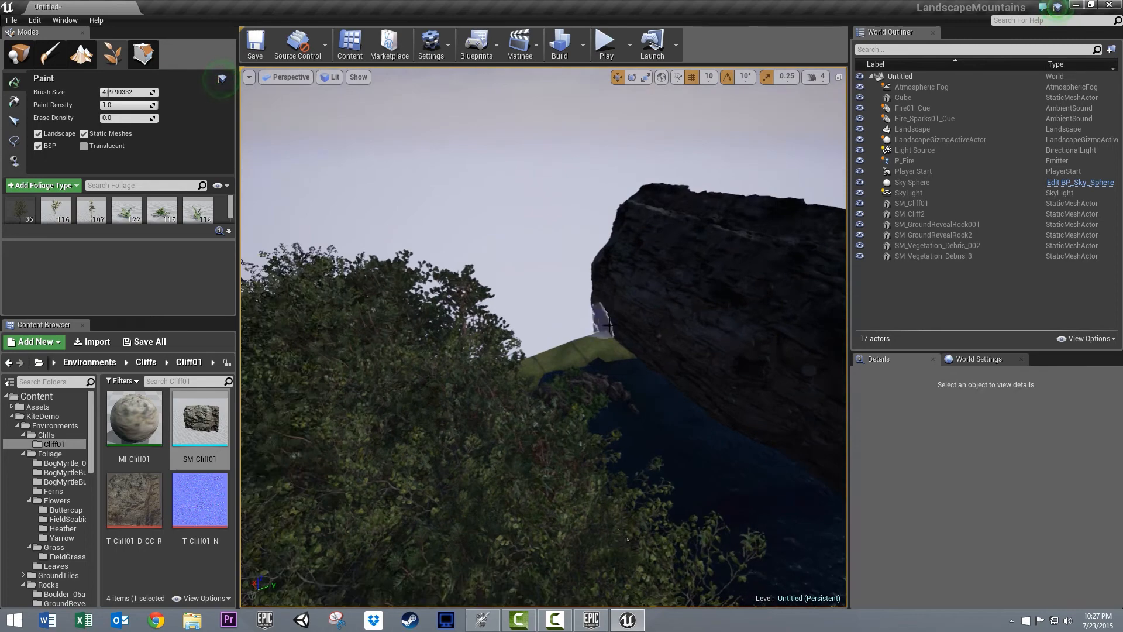
pyautogui.moveTo(602, 340); pyautogui.dragTo(527, 345)
pyautogui.moveTo(644, 286); pyautogui.dragTo(630, 138, button='right')
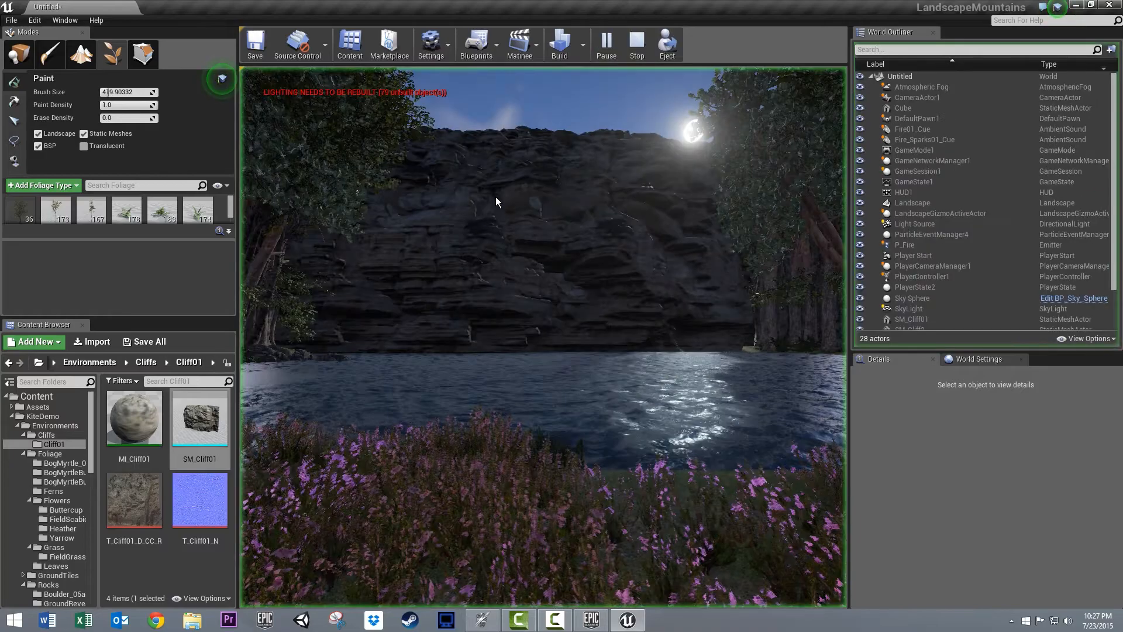
# - Walk past the campfire and back through the trees in the running play-test, and end it in the grassy clearing
pyautogui.click(551, 229)
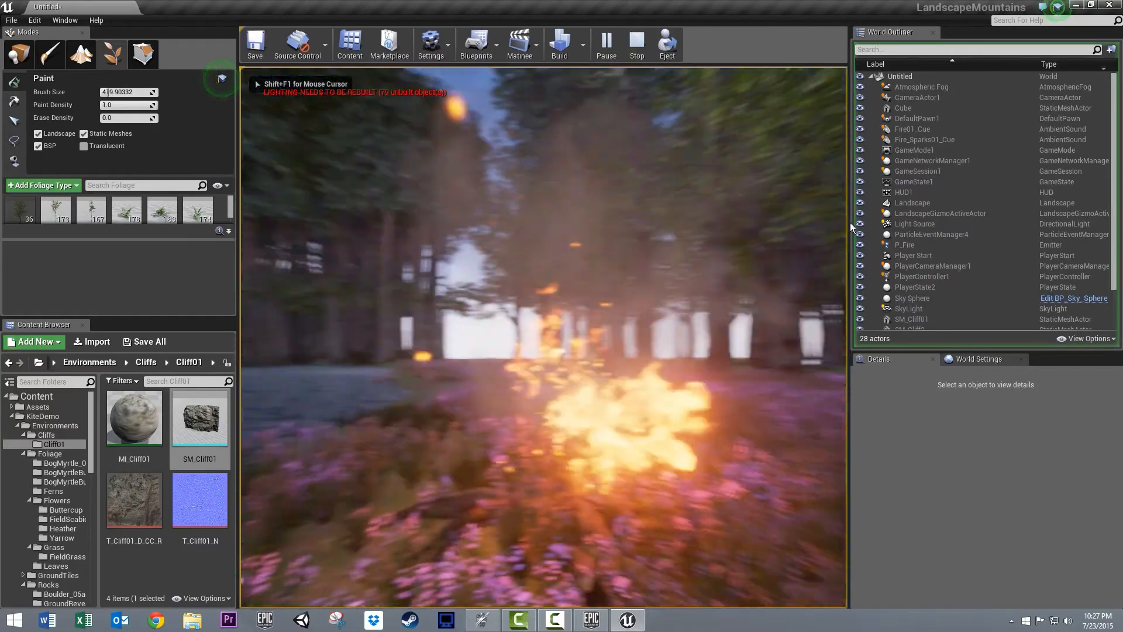
pyautogui.press('w')
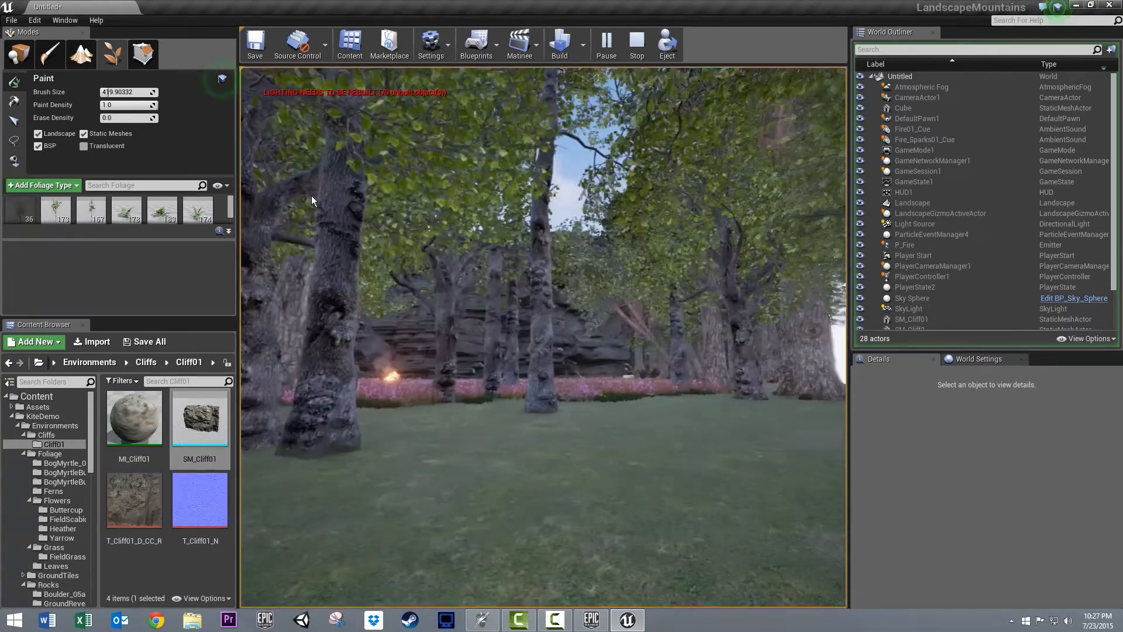
pyautogui.press('Escape')
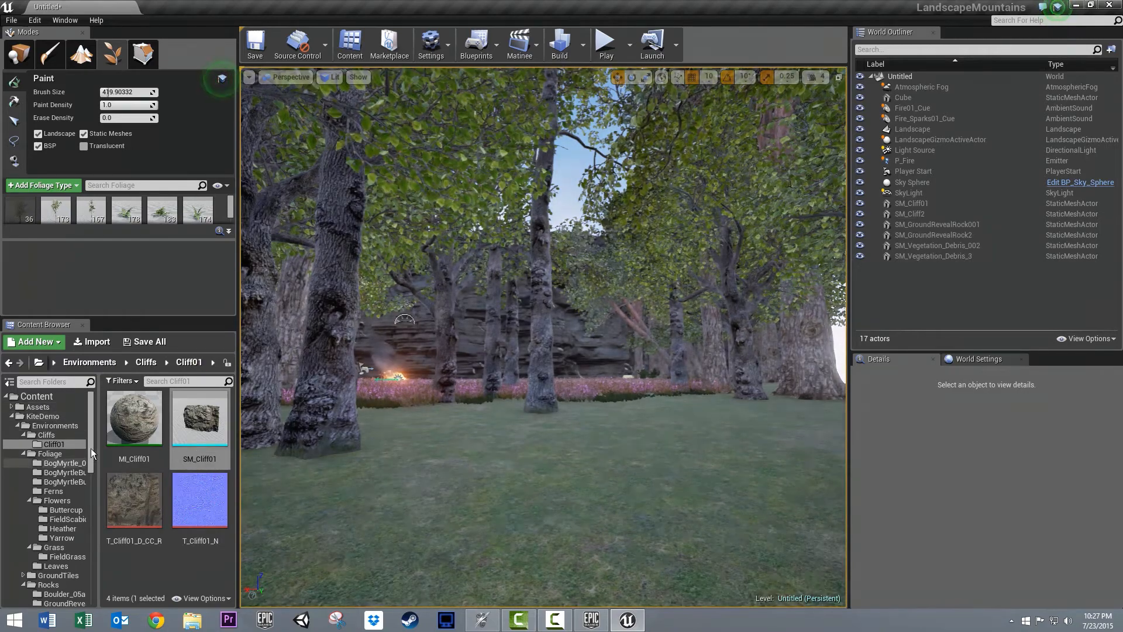
# - Place Starter_Background_Cue from the StarterContent audio on the grass among the trees and set its volume multiplier to about 0.106
pyautogui.moveTo(89, 454); pyautogui.dragTo(90, 556)
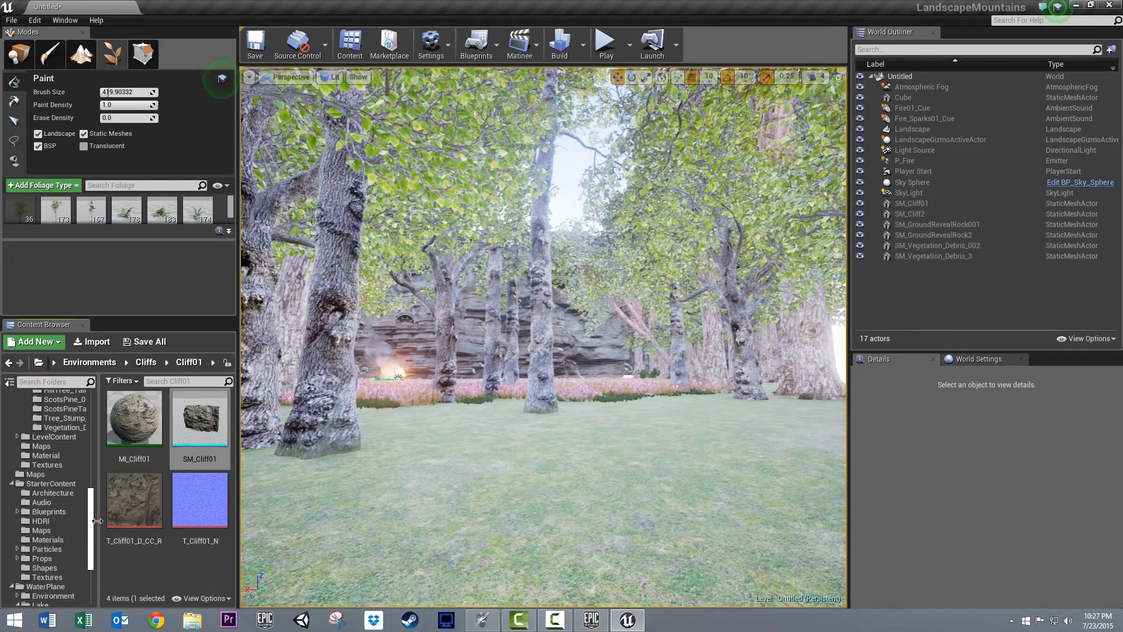
pyautogui.click(53, 500)
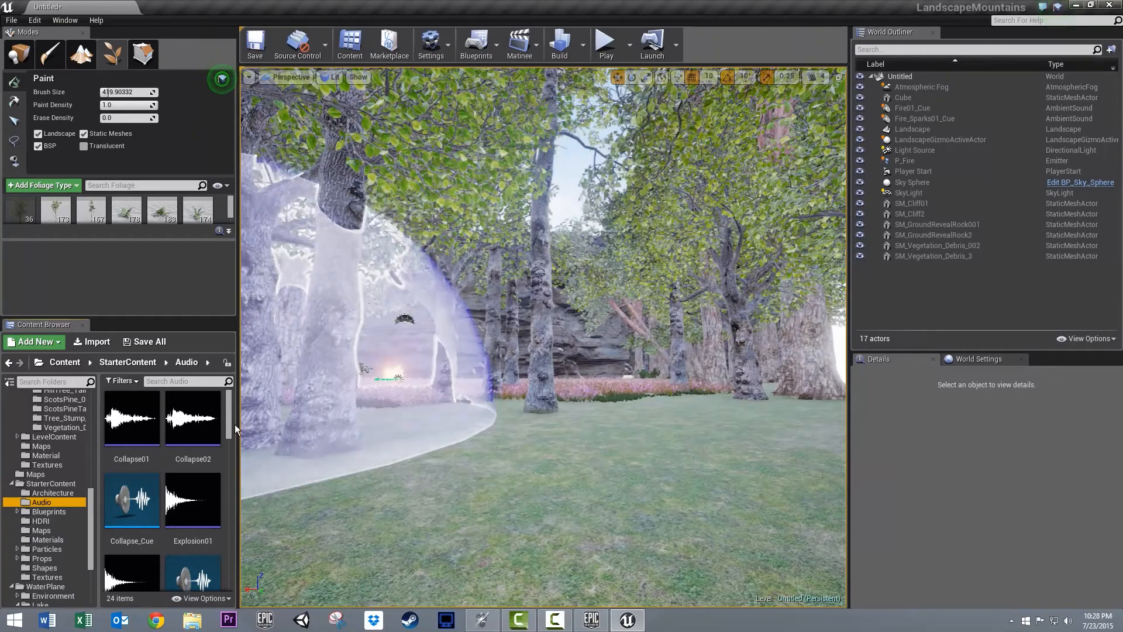
pyautogui.moveTo(229, 426); pyautogui.dragTo(219, 547)
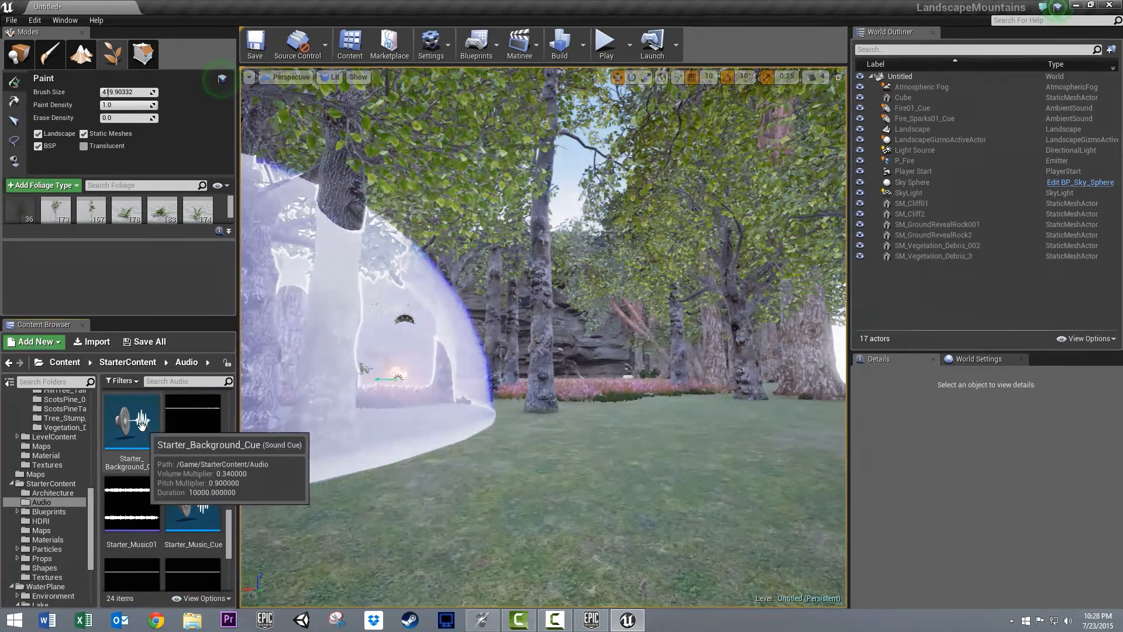
pyautogui.moveTo(133, 433); pyautogui.dragTo(697, 497)
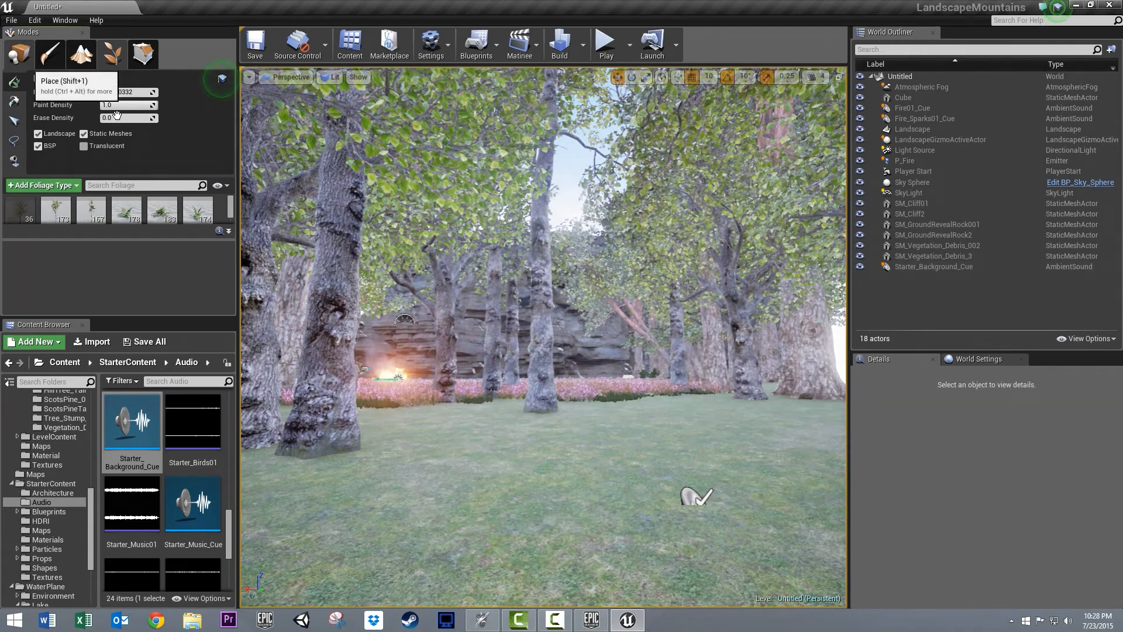
pyautogui.hotkey('shift', '1')
pyautogui.click(696, 496)
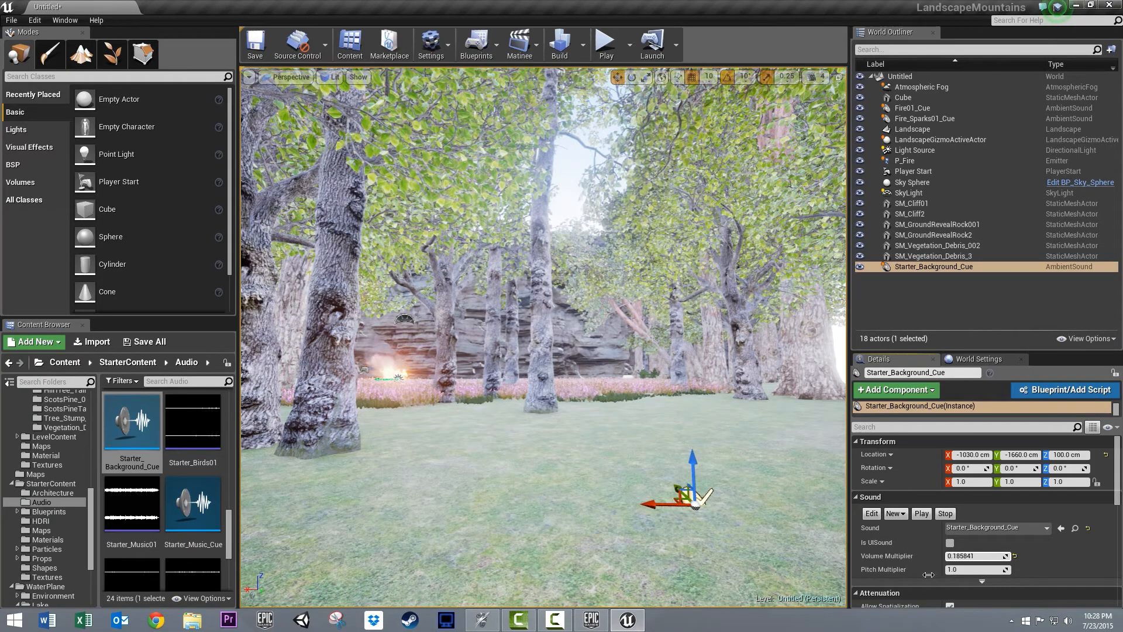
# - Play-test the level with the background sound, walking through the forest and flowers to the lake, and stop the session
pyautogui.click(606, 46)
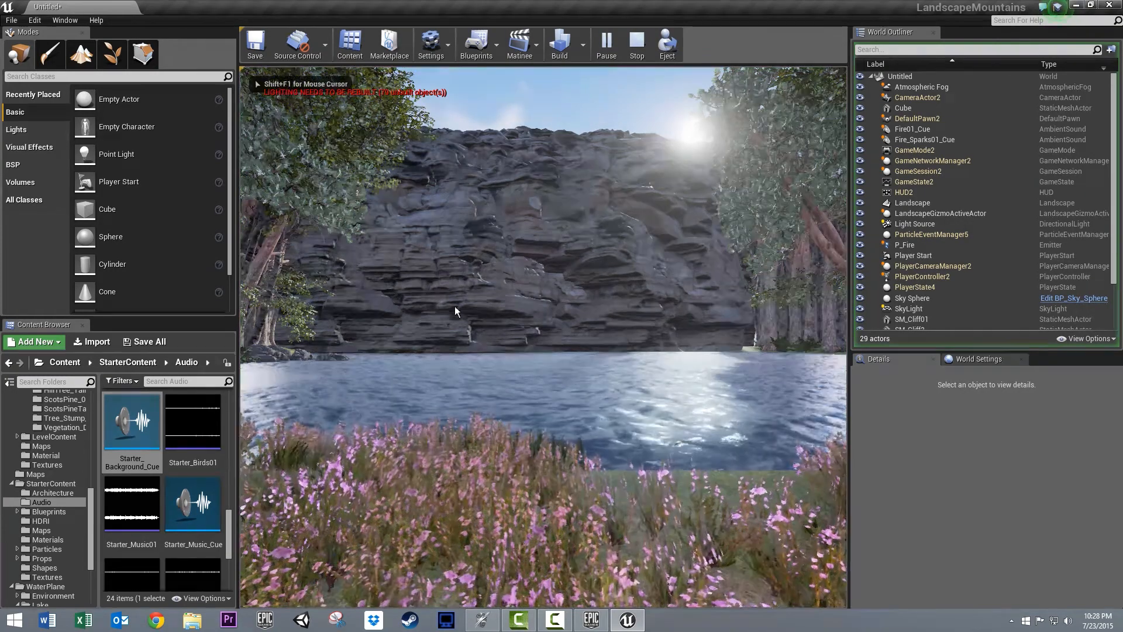
pyautogui.click(455, 307)
pyautogui.press('w')
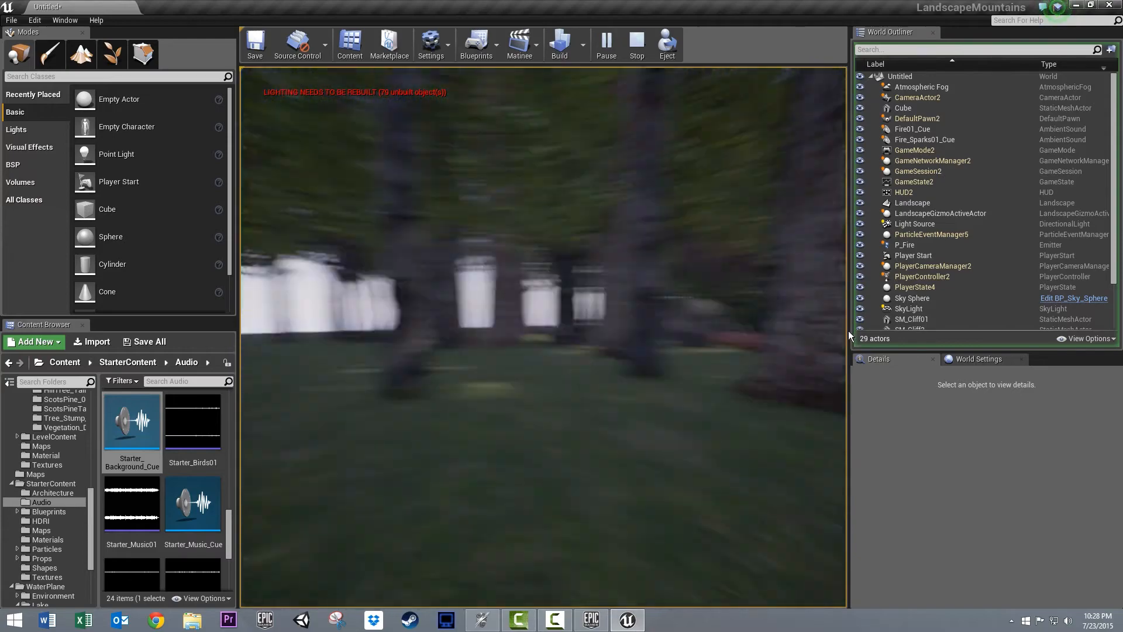
pyautogui.press('w')
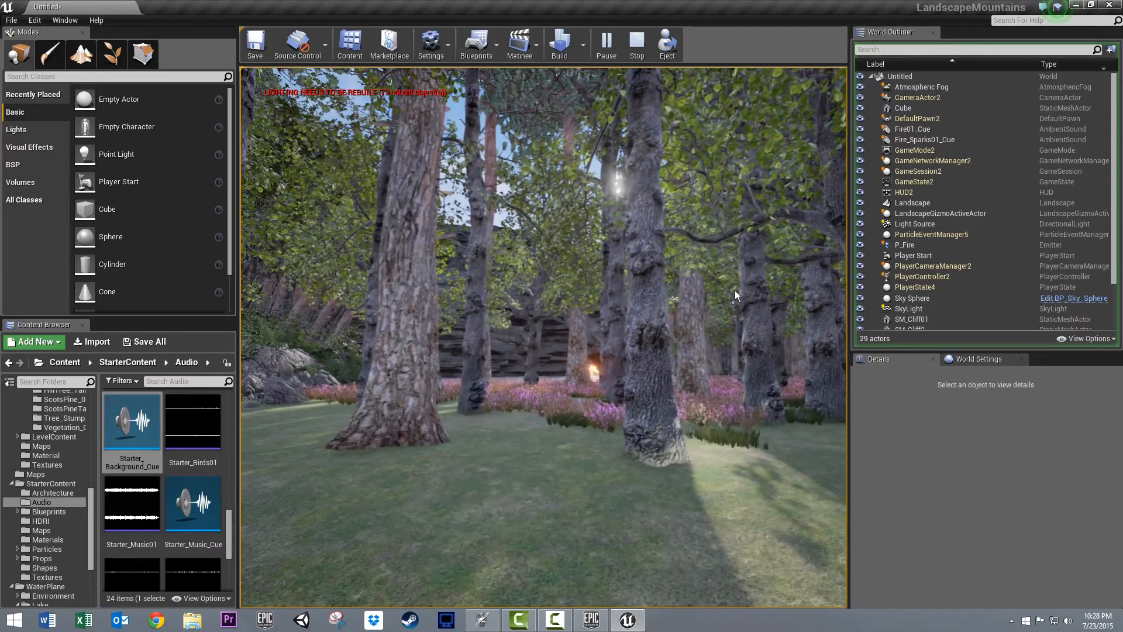
pyautogui.press('w')
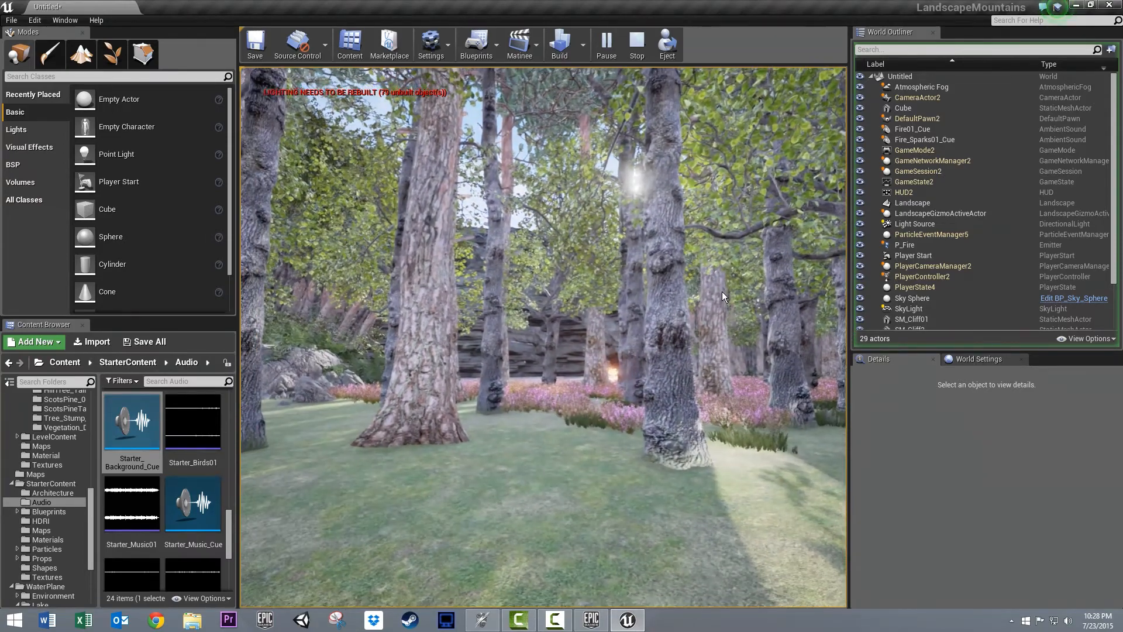
pyautogui.press('w')
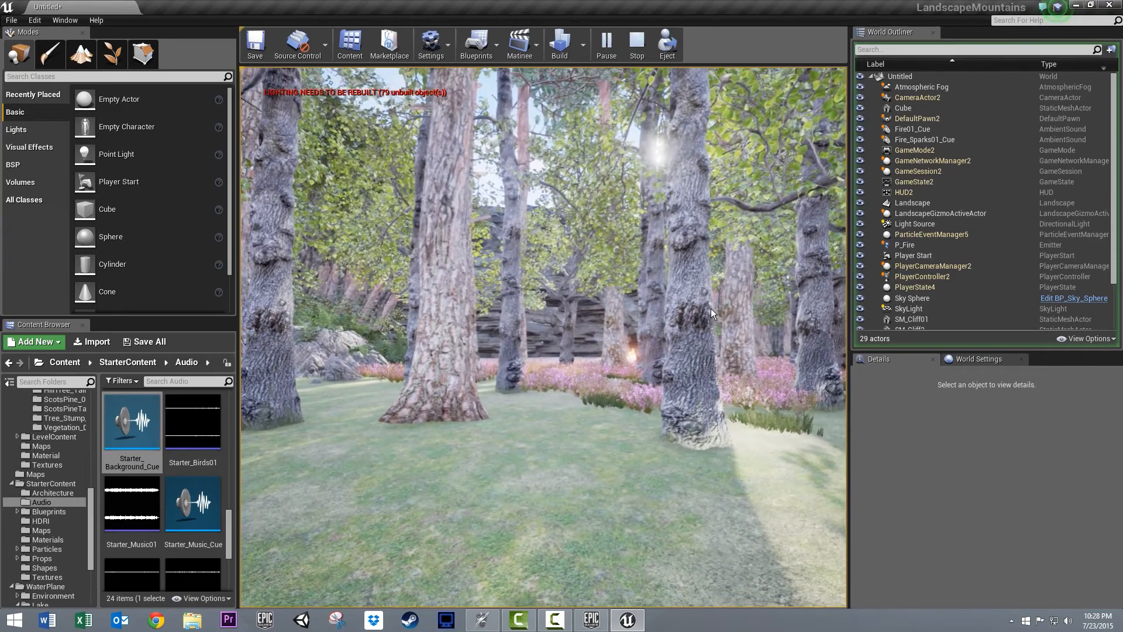
pyautogui.press('w')
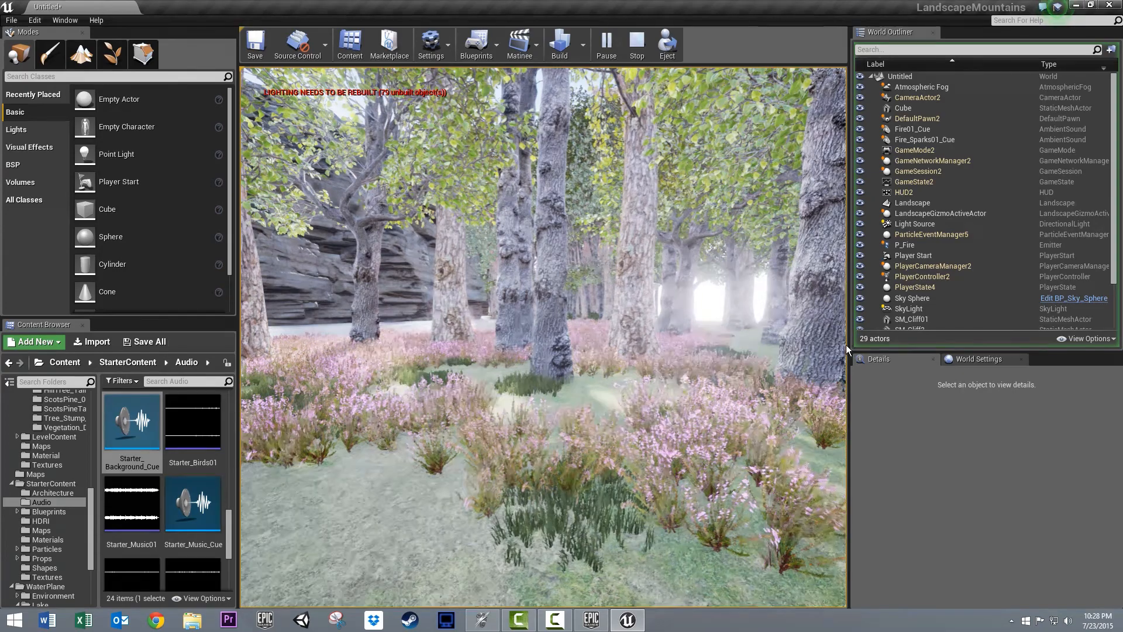
pyautogui.press('w')
pyautogui.press('w')
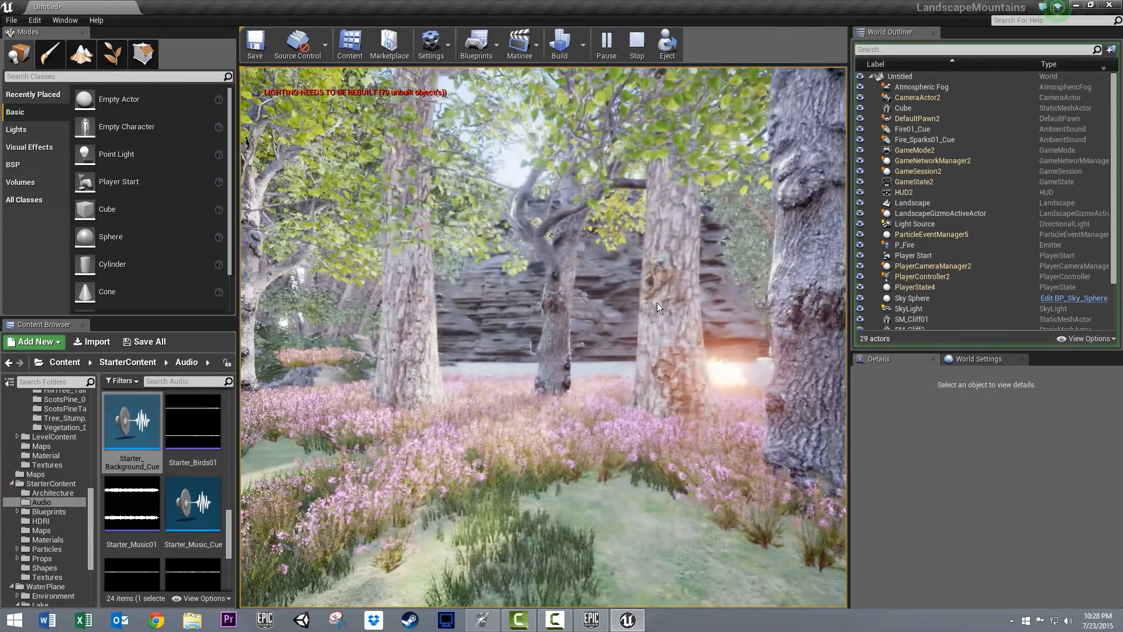
pyautogui.press('w')
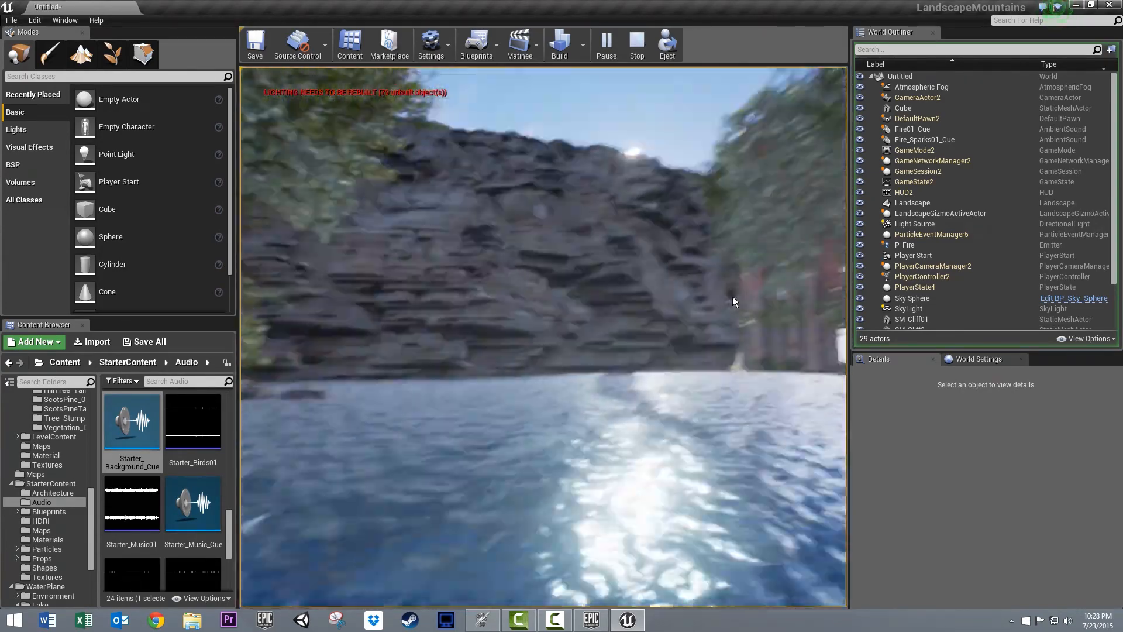
pyautogui.press('Escape')
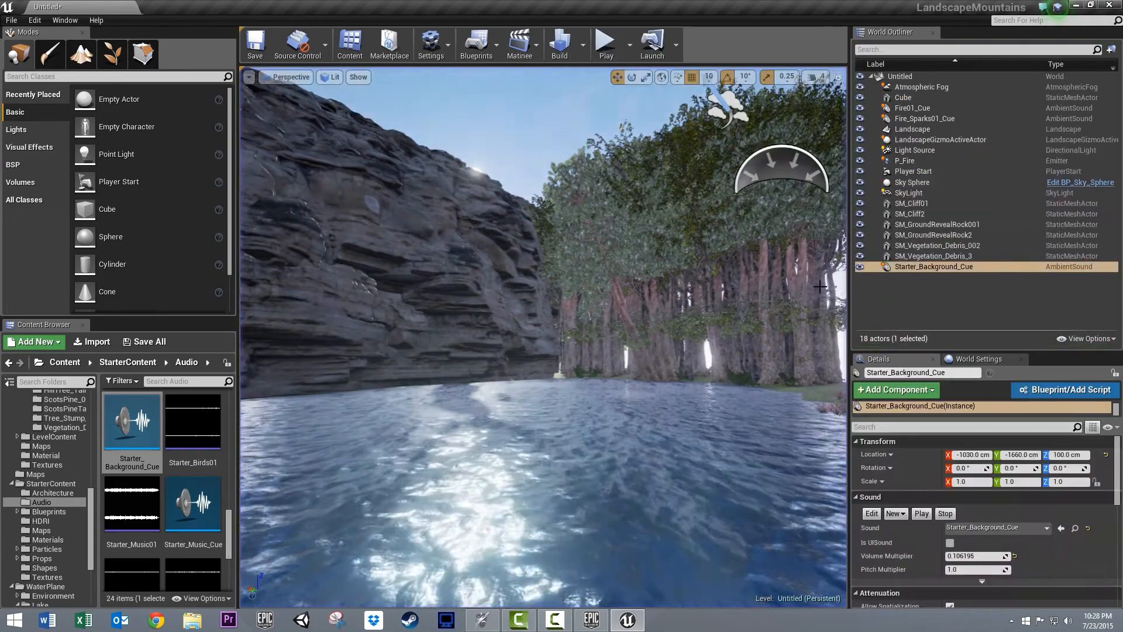
# - Start another play-test and walk from the shaded grove through the heather toward the lake and cliff to check the lighting
pyautogui.moveTo(621, 358); pyautogui.dragTo(646, 252, button='right')
pyautogui.press('w')
pyautogui.moveTo(574, 396); pyautogui.dragTo(503, 538, button='right')
pyautogui.press('s')
pyautogui.moveTo(283, 631); pyautogui.dragTo(484, 374, button='right')
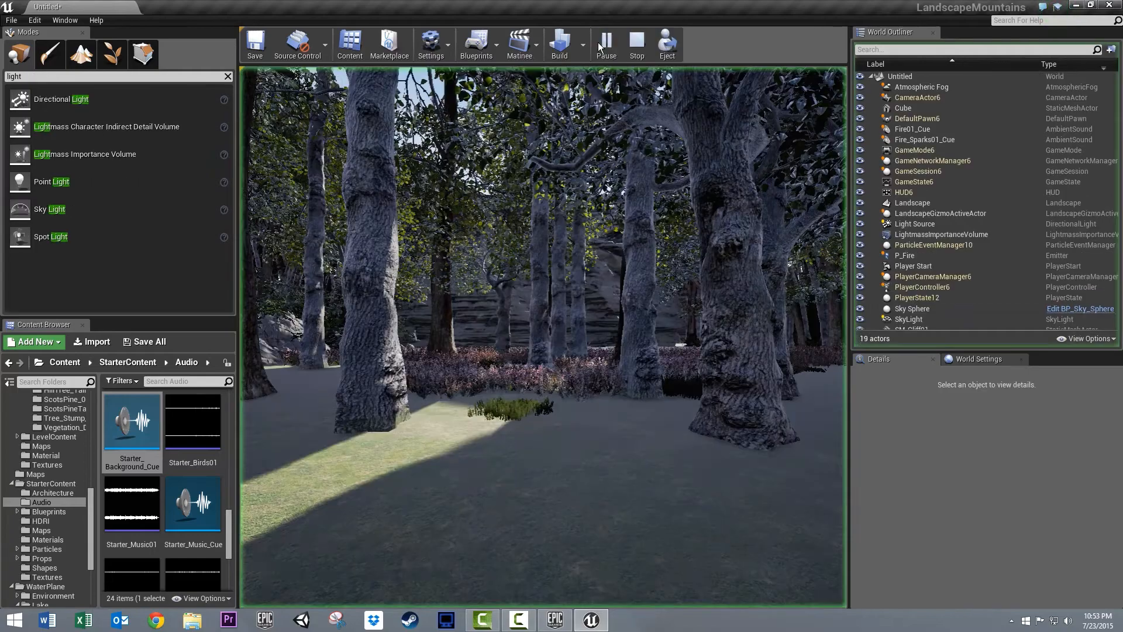
pyautogui.click(598, 42)
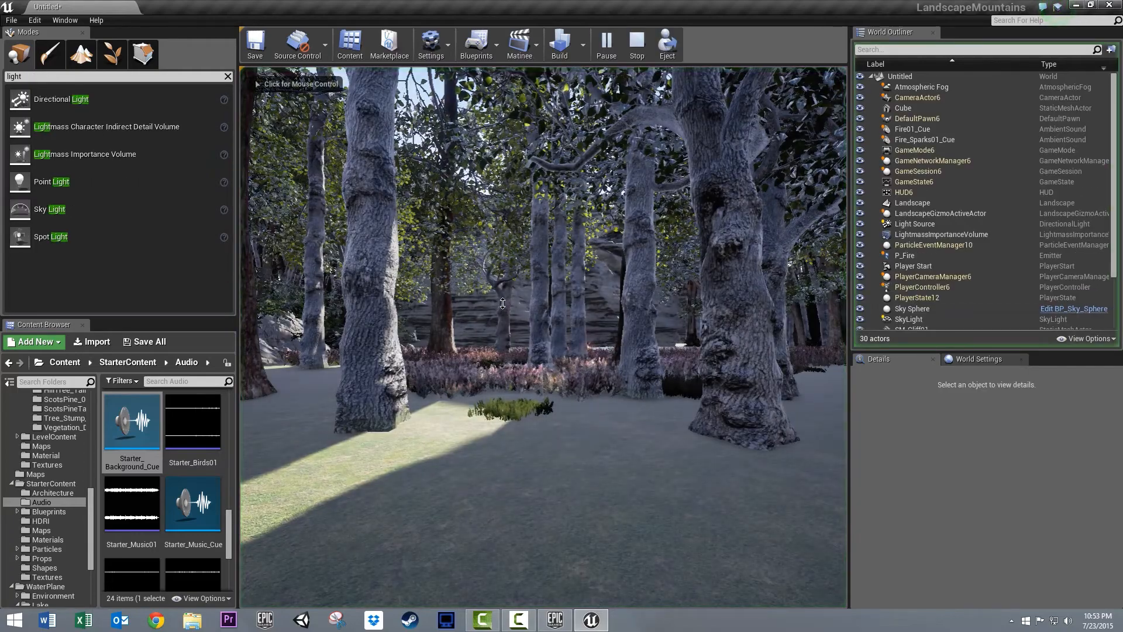
pyautogui.click(472, 289)
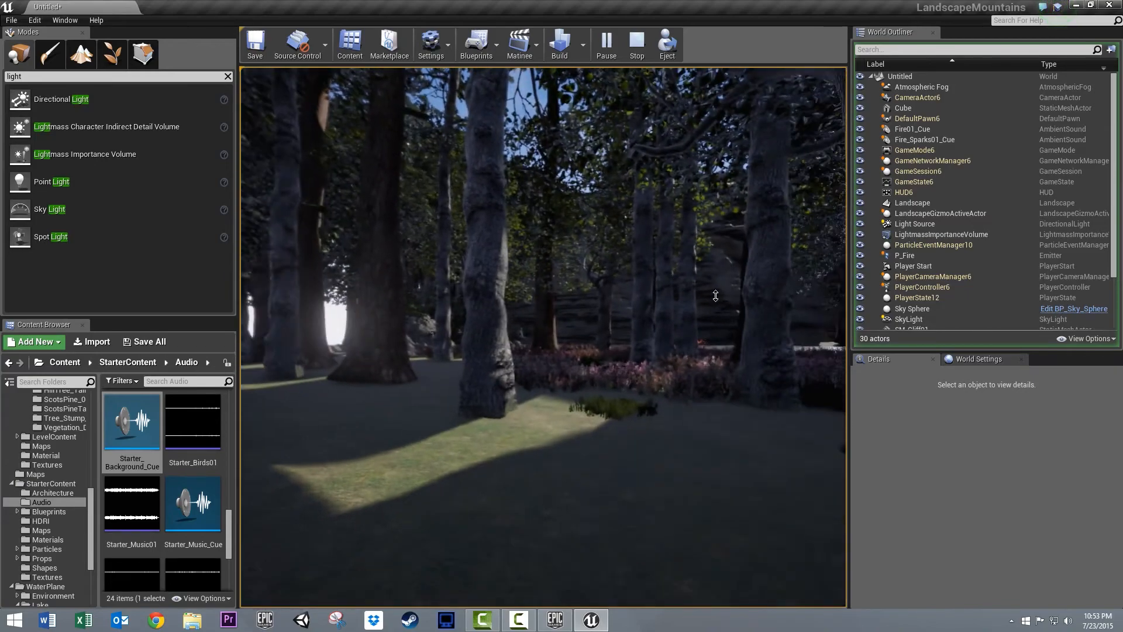
pyautogui.press('w')
pyautogui.press('w')
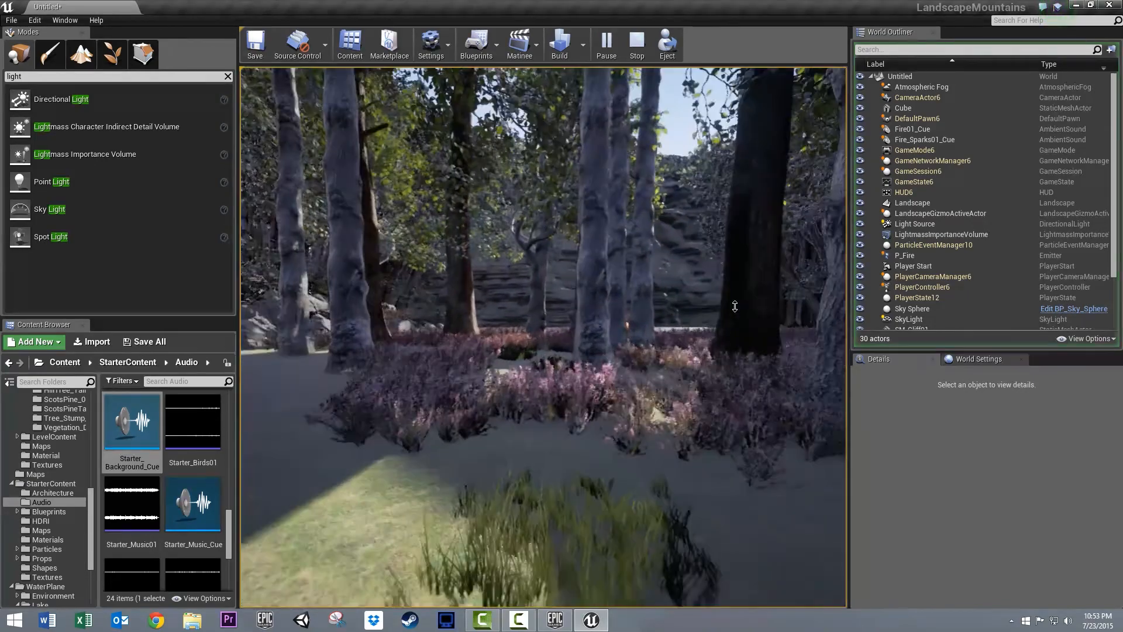
pyautogui.press('w')
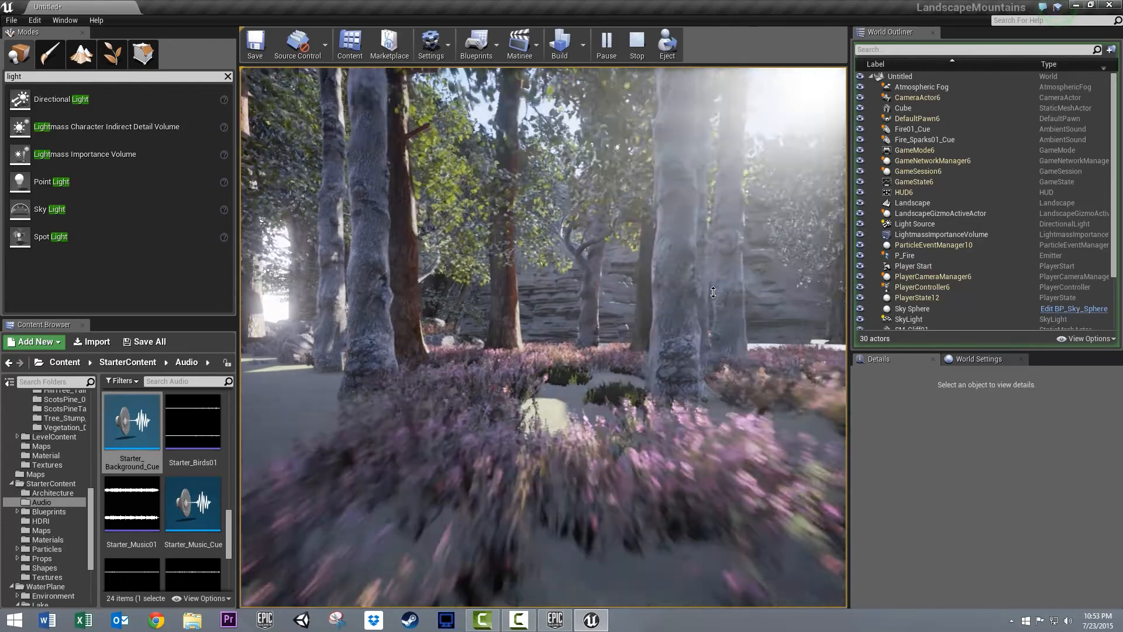
pyautogui.press('w')
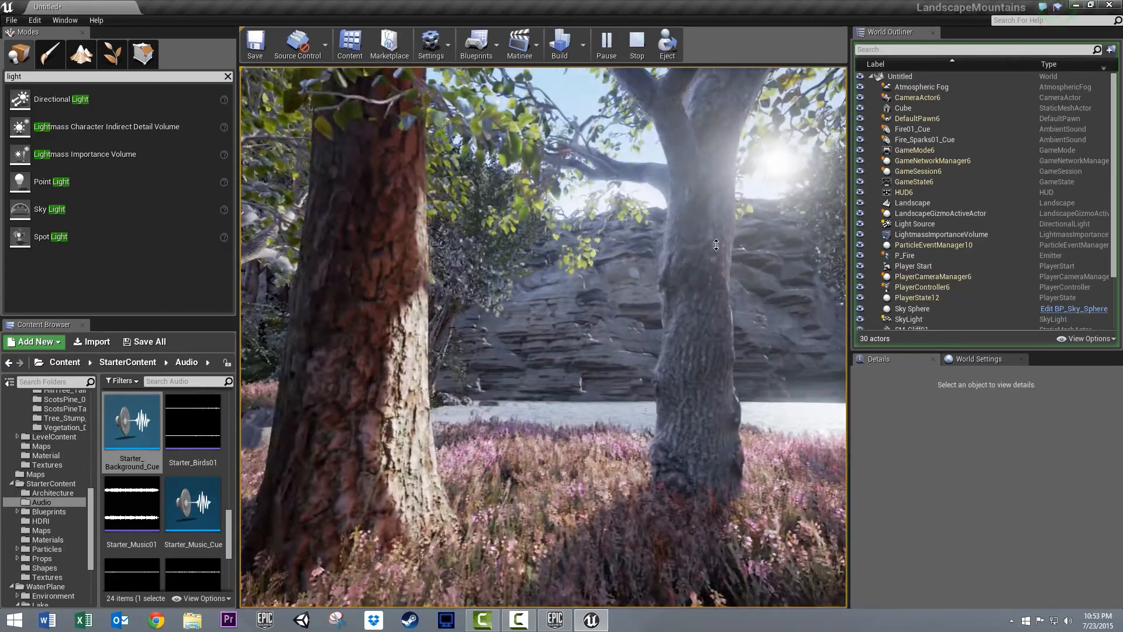